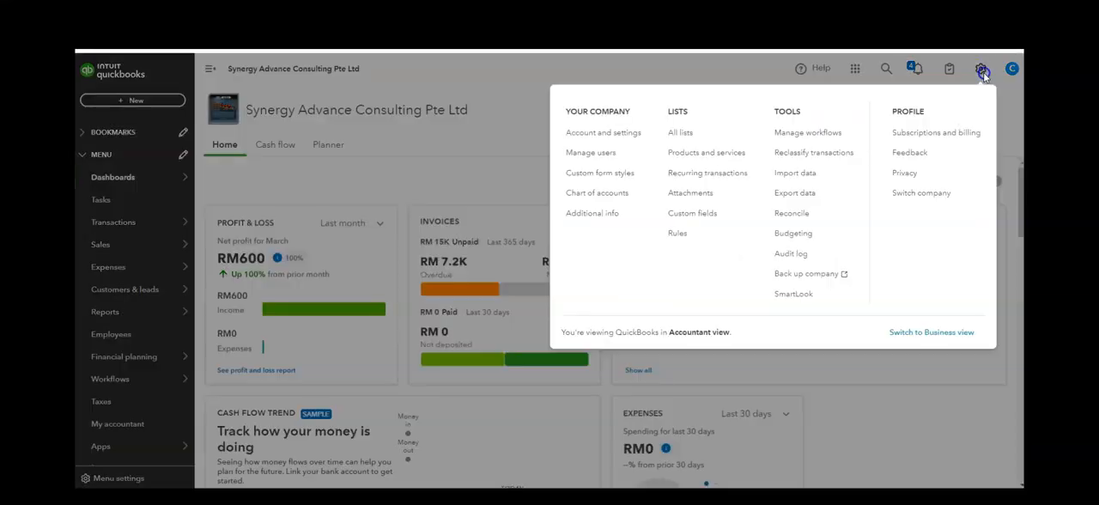
- Open the data import page and review the types of existing data that can be brought in
left_click(832, 181)
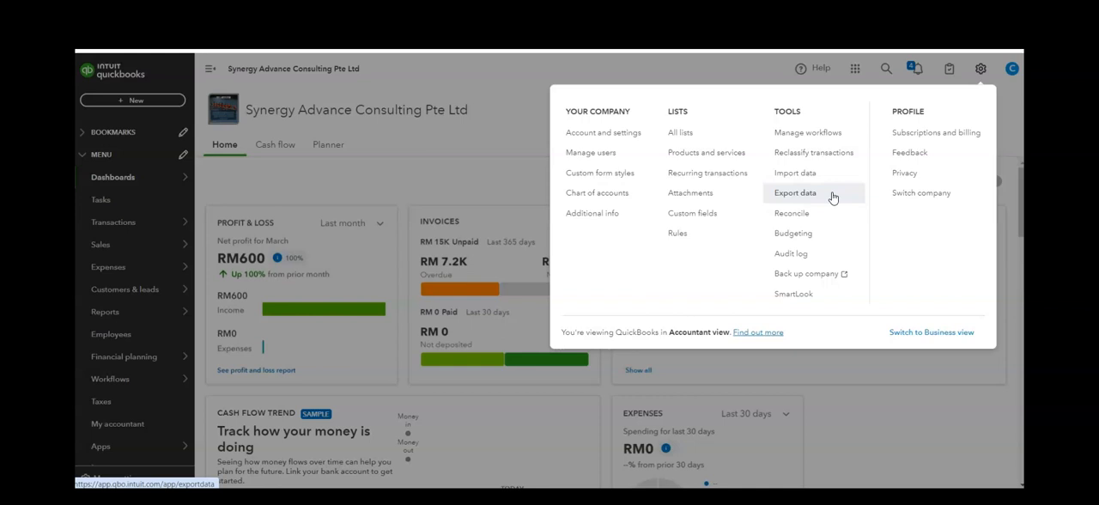
left_click(831, 180)
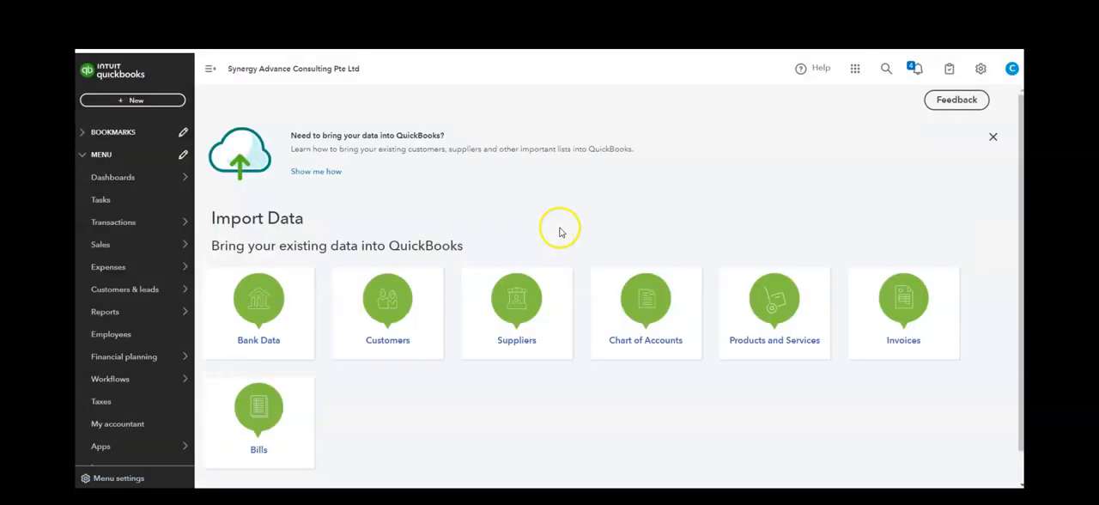
scroll(383, 393, "down", 2)
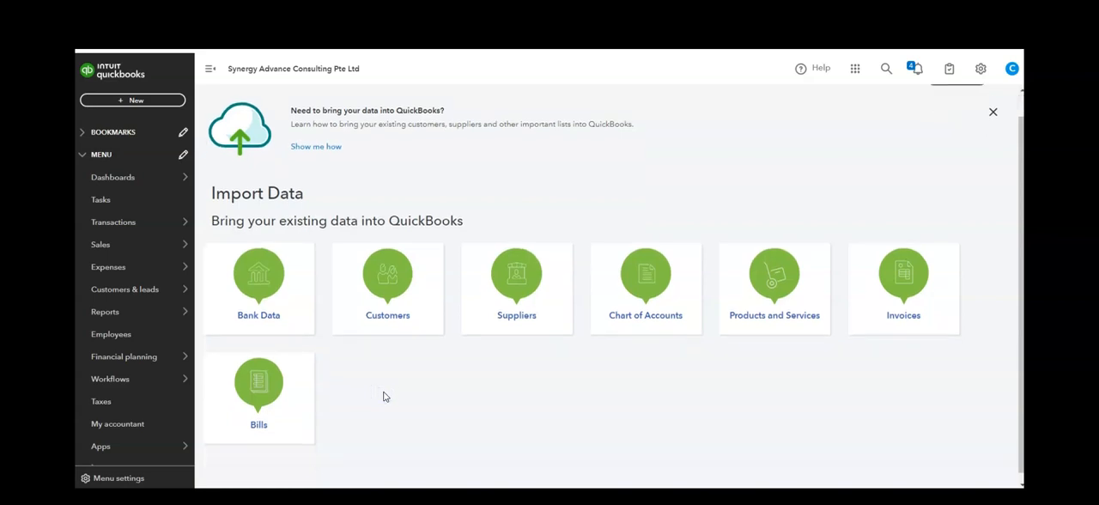
scroll(385, 396, "up", 2)
left_click(277, 319)
left_click(286, 347)
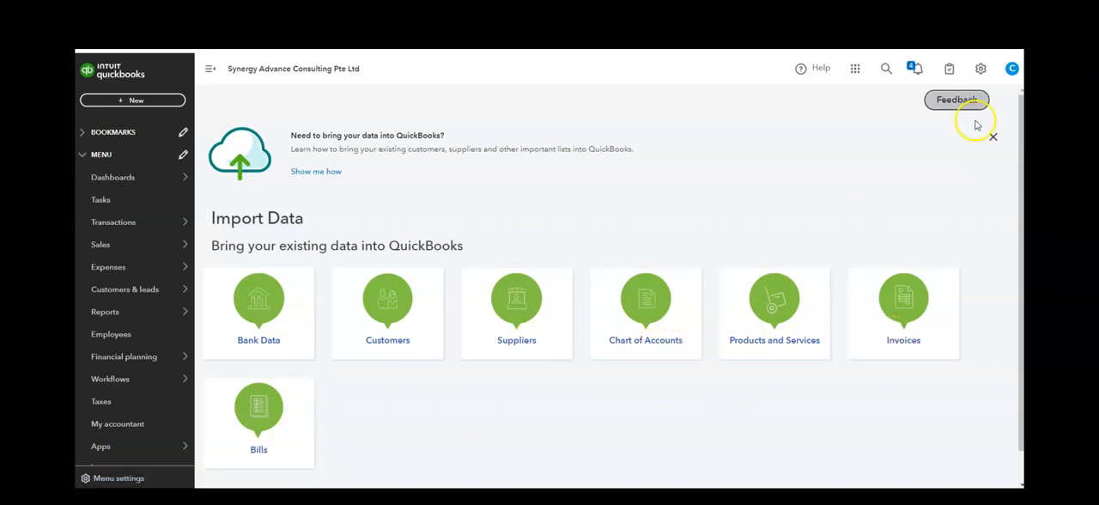
- Open the data export, review the available reports and the customer, employee and supplier lists, and export to Excel
left_click(981, 68)
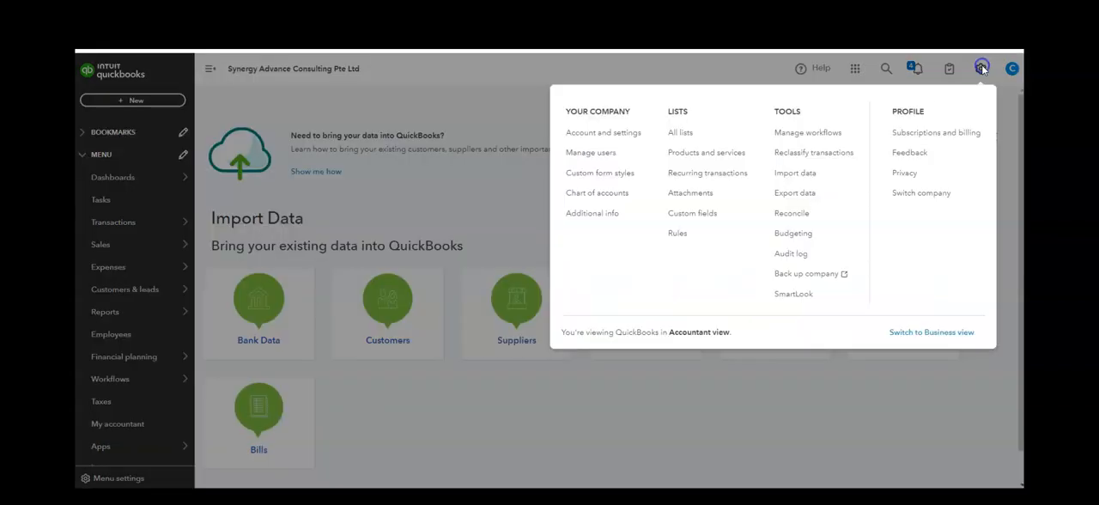
left_click(828, 203)
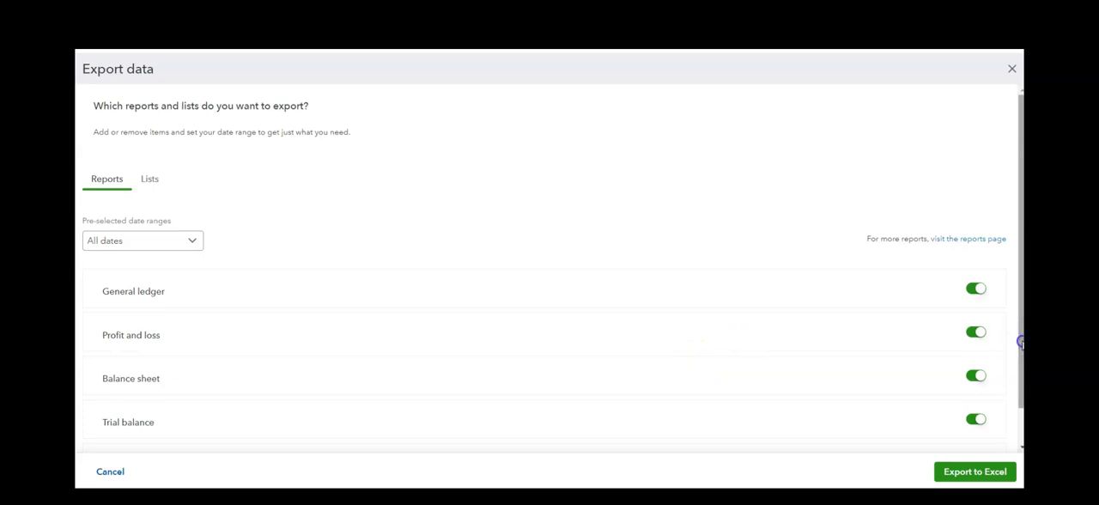
left_click_drag(1021, 344, 1022, 379)
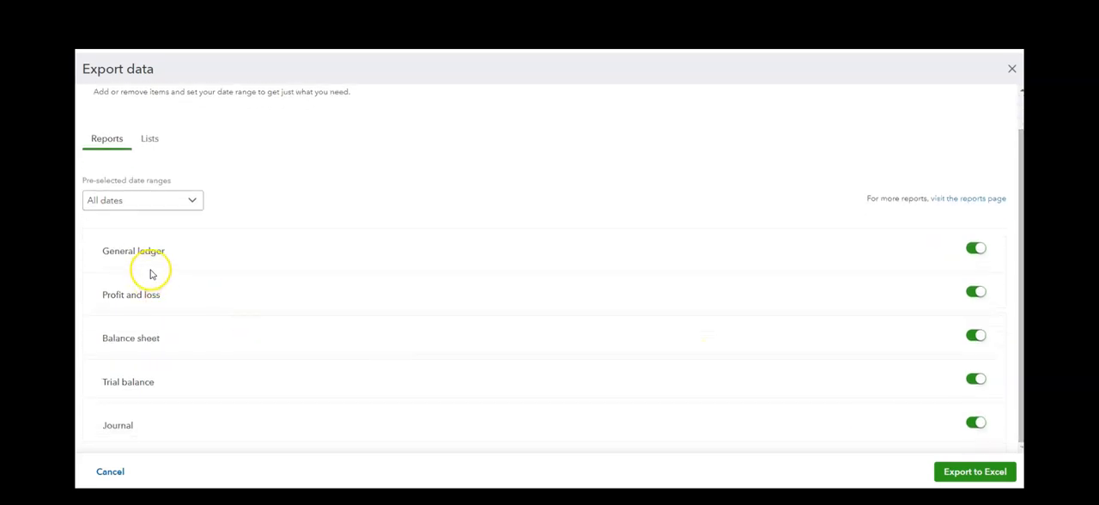
left_click(181, 252)
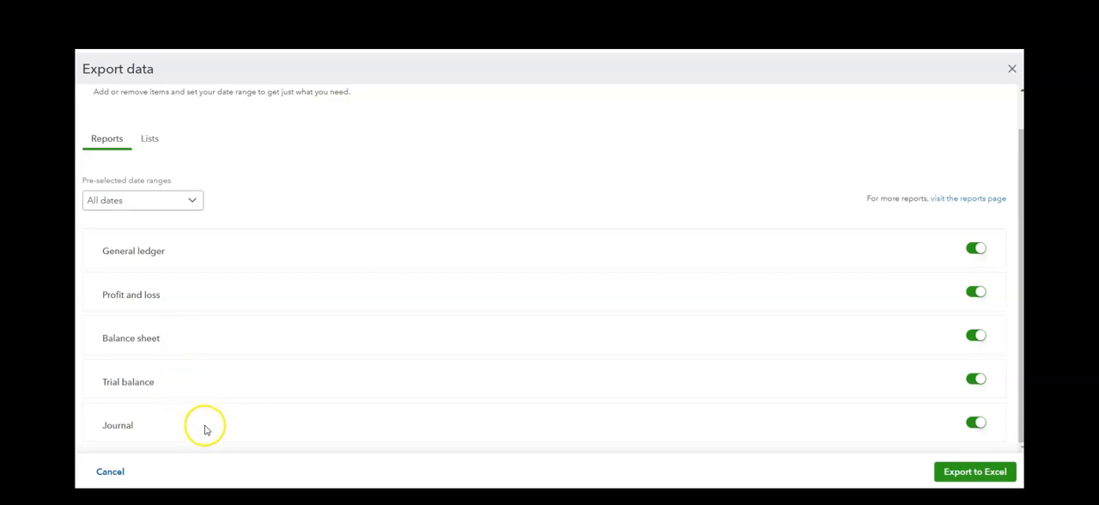
left_click(149, 140)
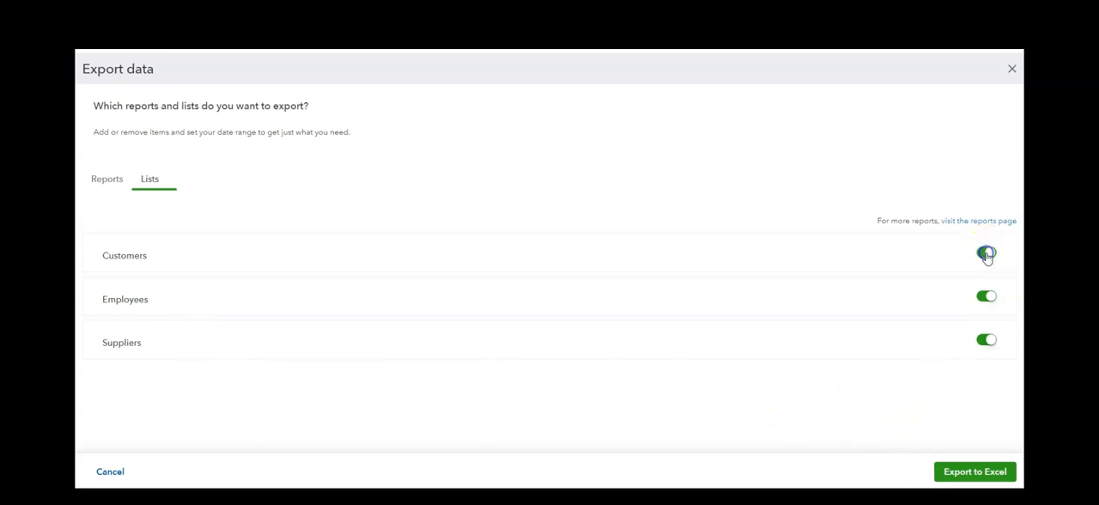
left_click(979, 472)
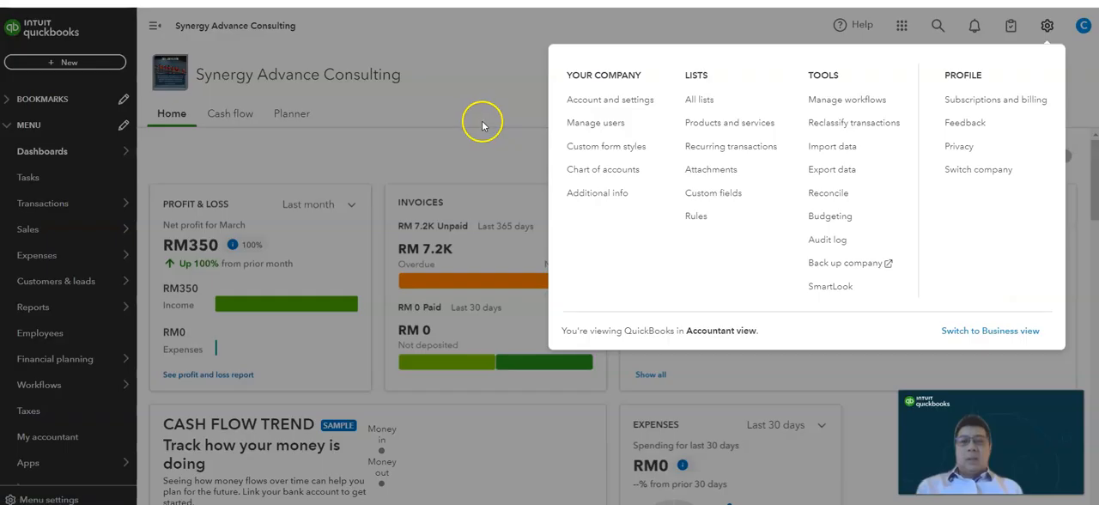
- Open the user management page for the company
left_click(482, 125)
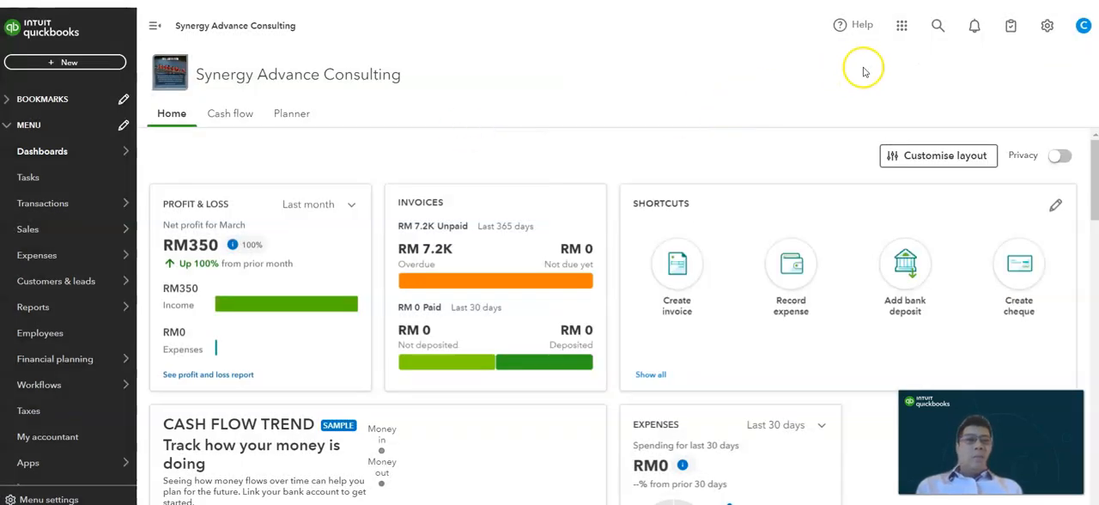
left_click(1041, 35)
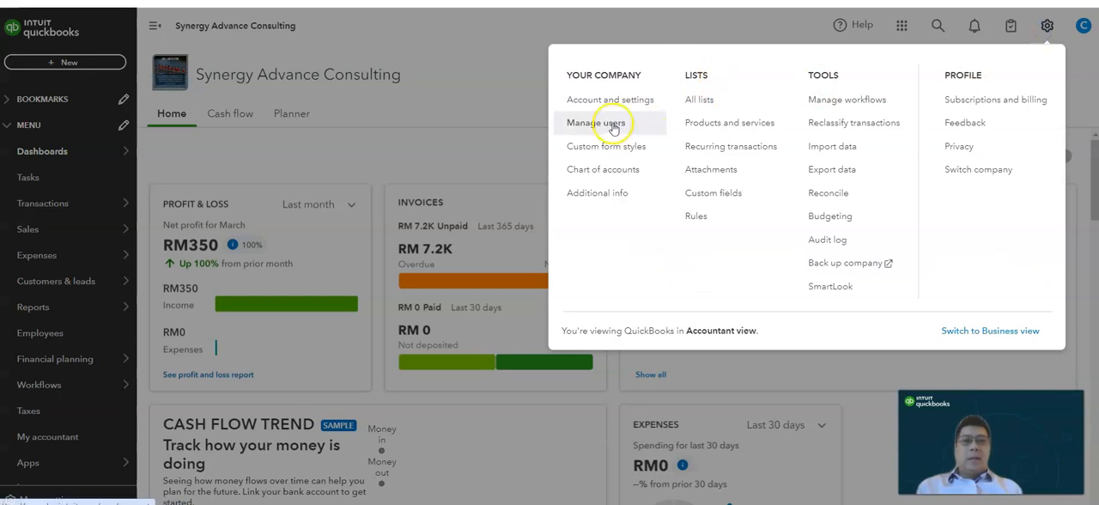
left_click(614, 130)
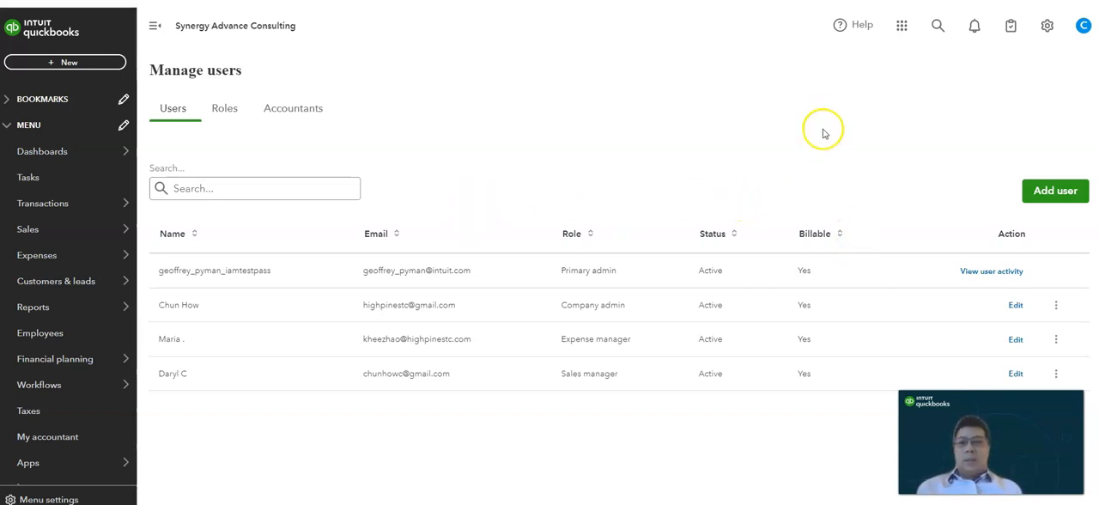
- Start adding a new user and clear the prefilled email address
left_click(1047, 194)
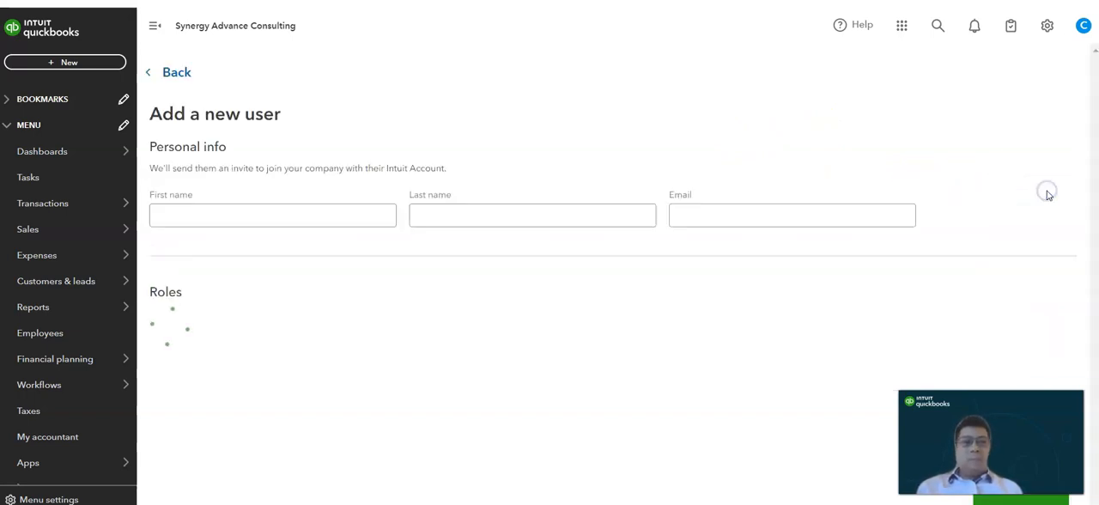
left_click(828, 215)
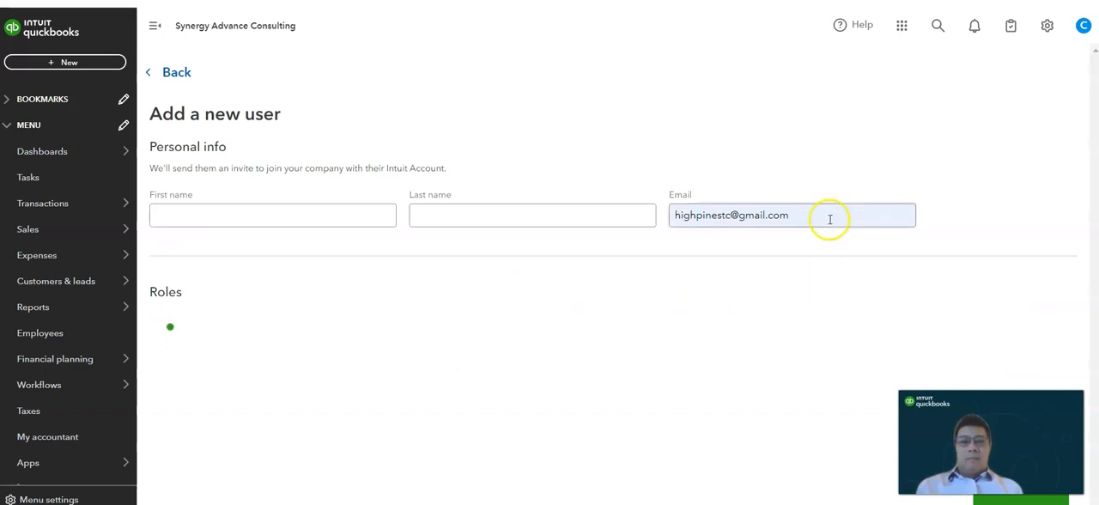
key("ctrl+a")
key("BackSpace")
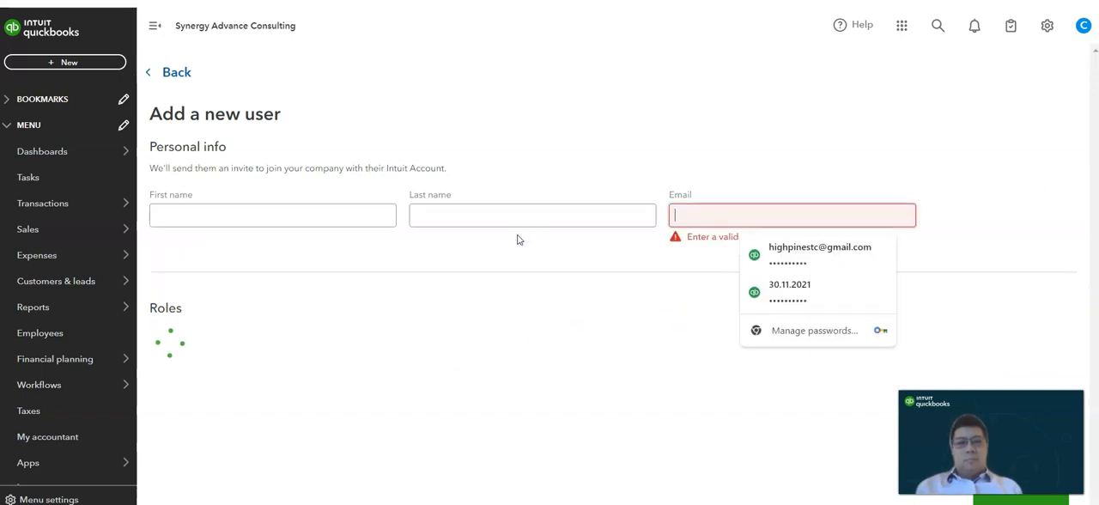
left_click(546, 306)
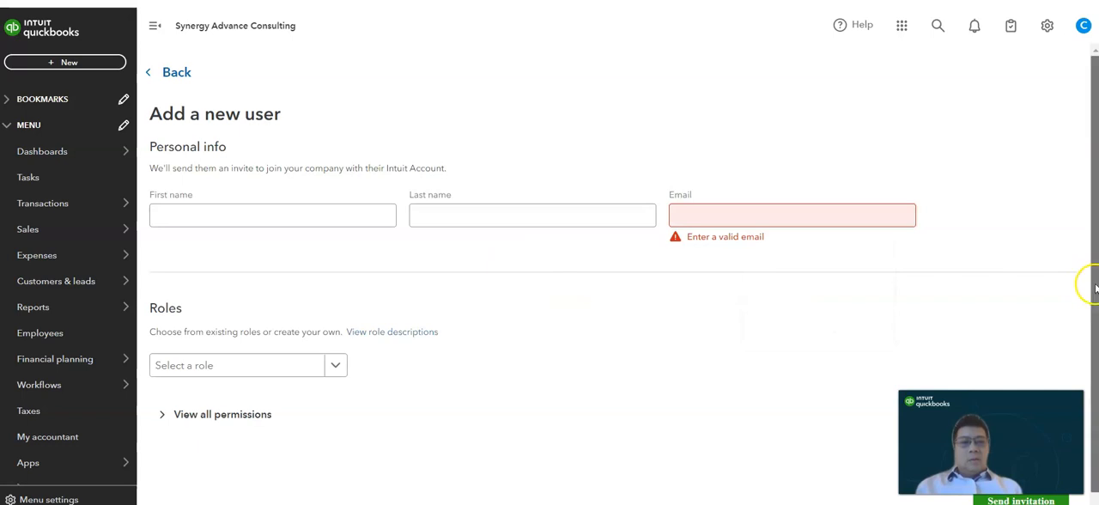
- Review the available roles and assign the Sales manager role to the new user
scroll(1083, 283, "down", 2)
left_click(334, 362)
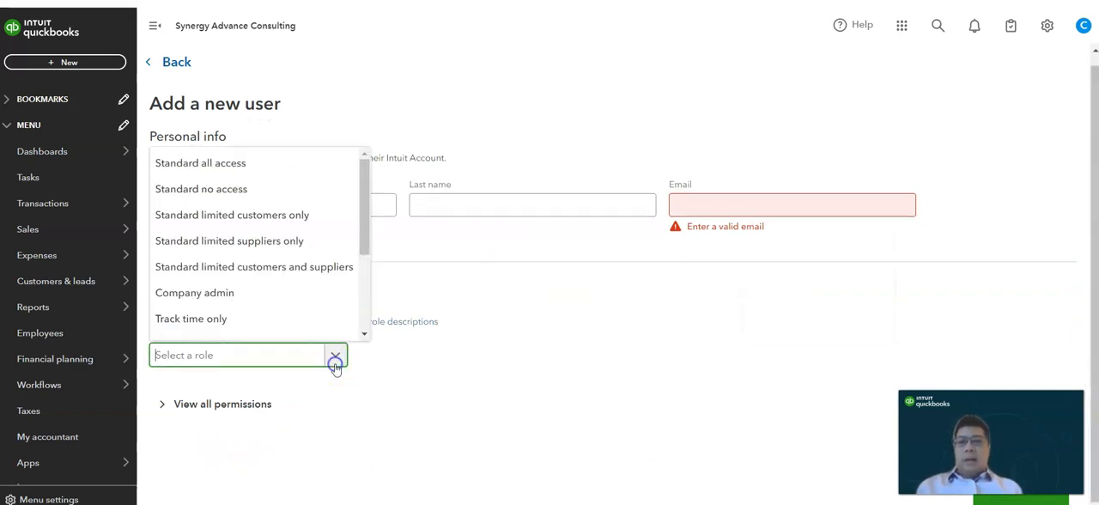
left_click(362, 273)
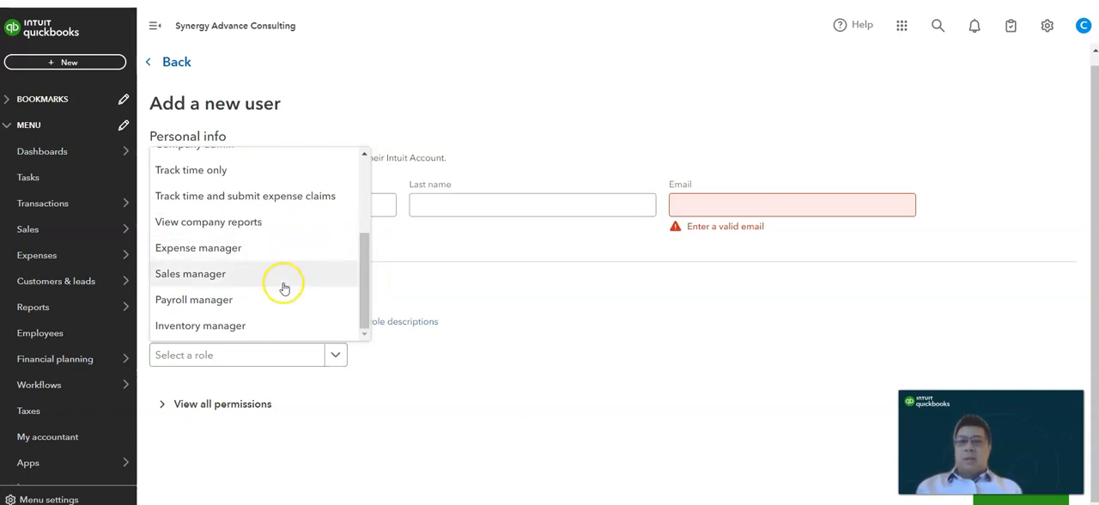
left_click(292, 330)
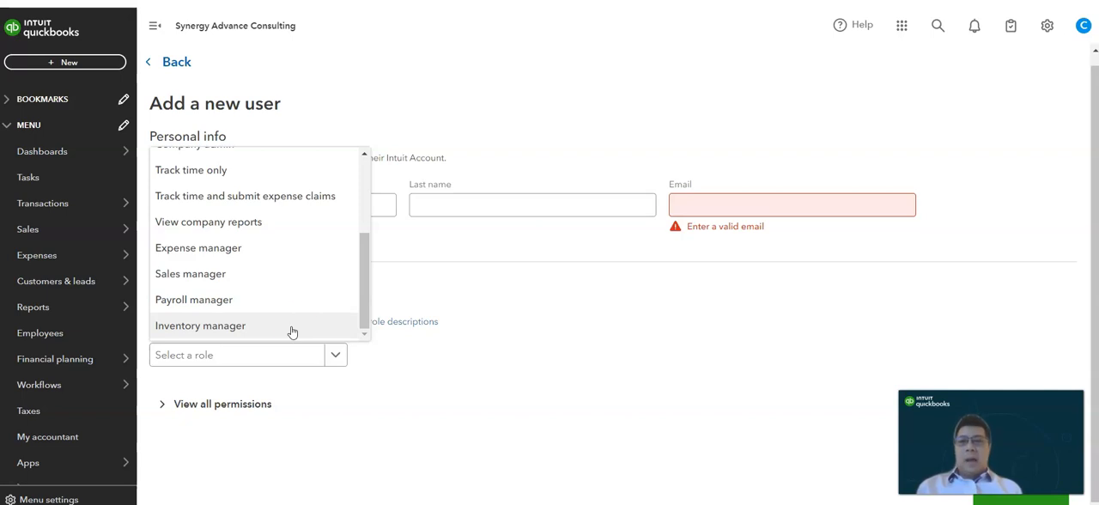
left_click(542, 378)
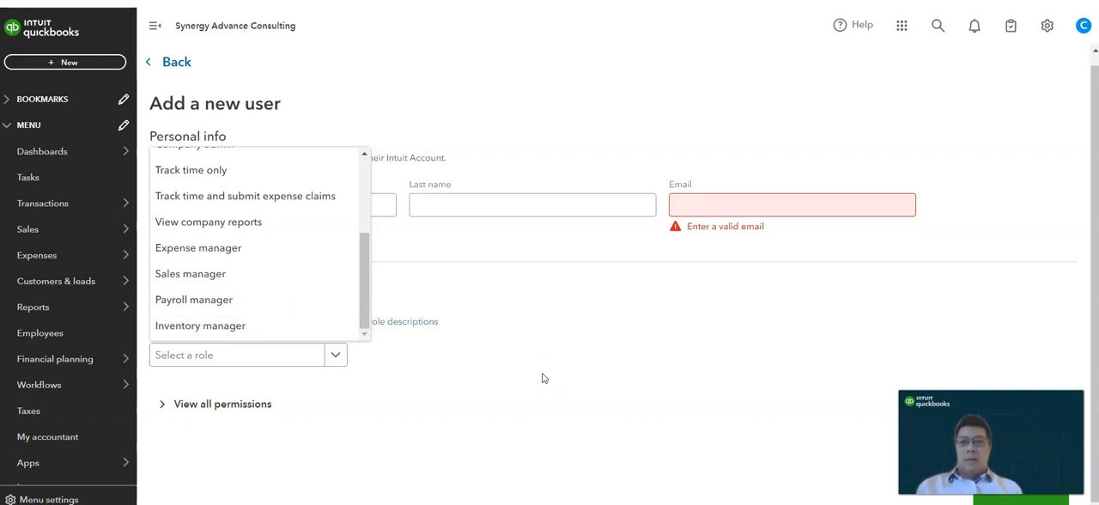
left_click(316, 272)
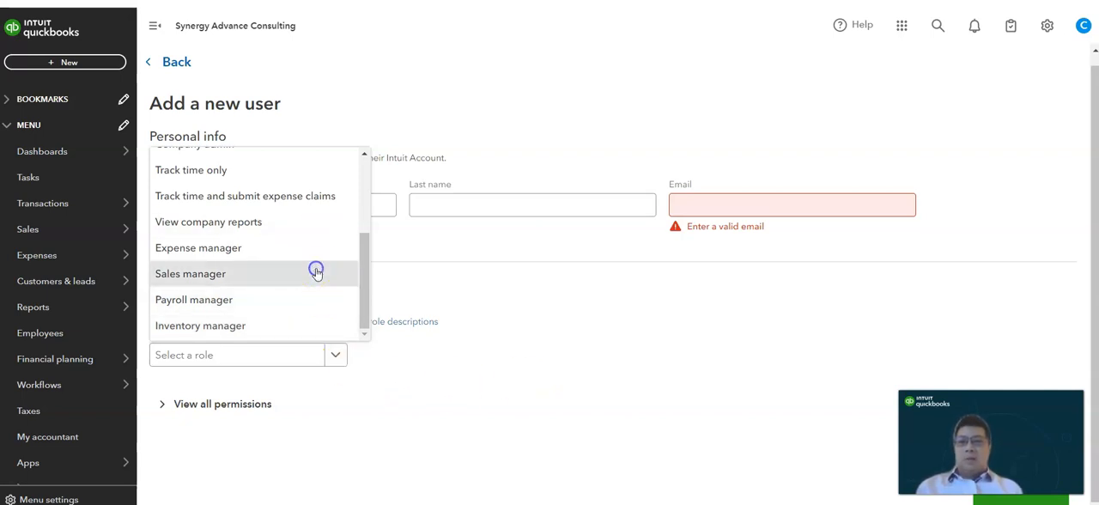
- Examine the access granted by the Sales manager role and the additional permissions that can be added
left_click_drag(1093, 164, 1093, 211)
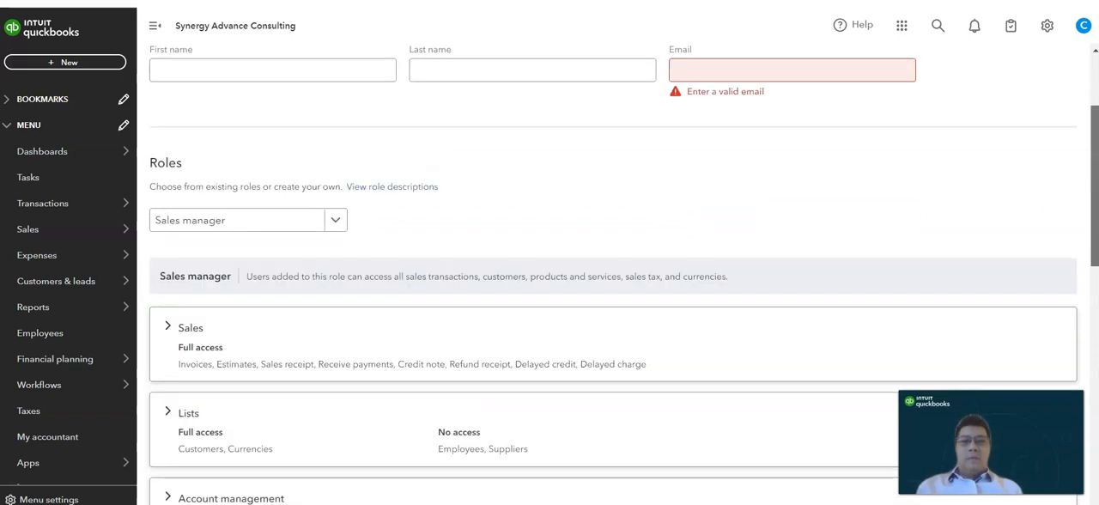
scroll(614, 275, "down", 3)
left_click_drag(1095, 282, 1095, 118)
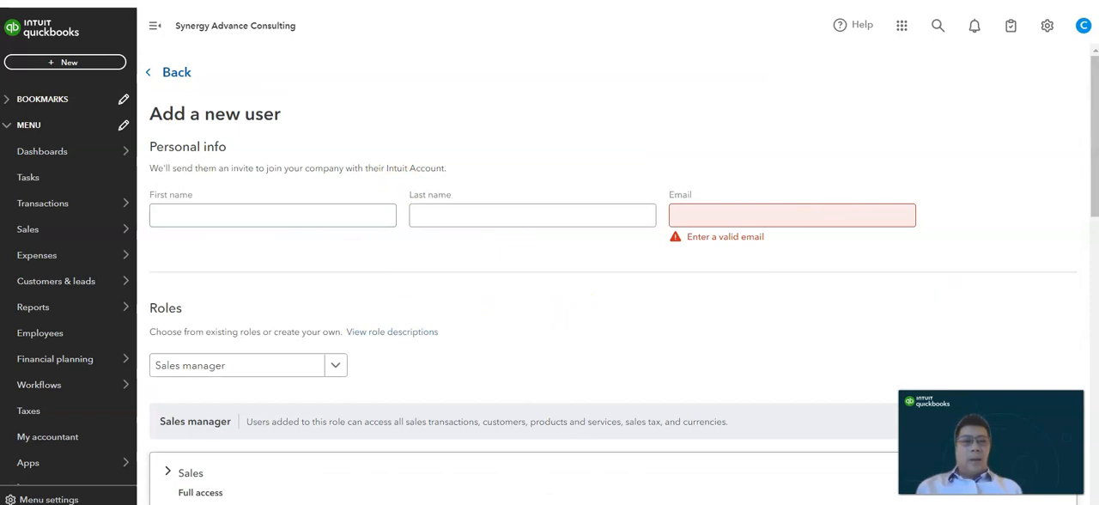
left_click(315, 221)
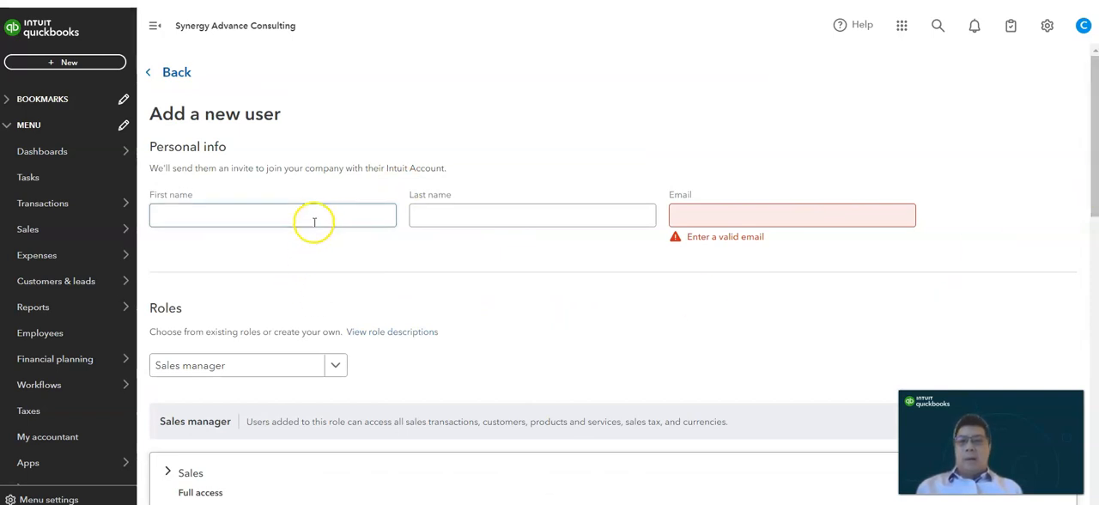
left_click(1093, 241)
mouse_move(1095, 242)
left_mouse_down()
mouse_move(1090, 171)
mouse_move(1097, 224)
left_mouse_up()
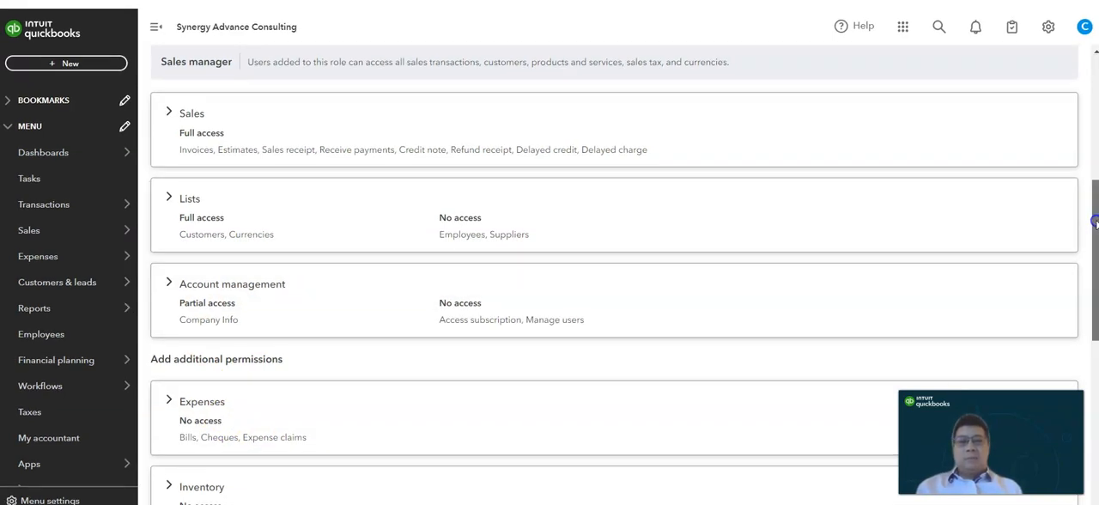
scroll(614, 258, "down", 5)
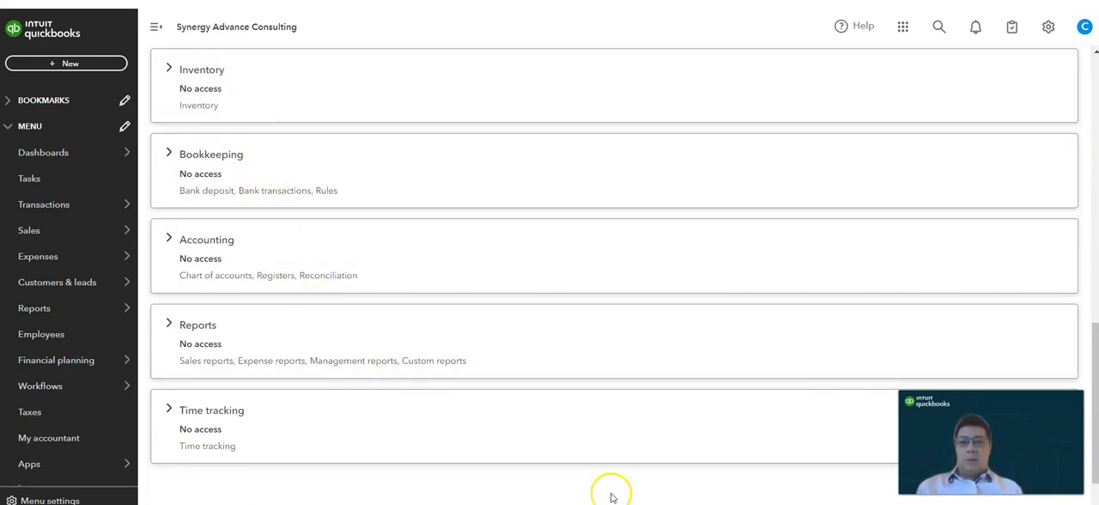
left_click_drag(1095, 347, 1094, 224)
- Expand the Sales permissions, remove access to Invoices and Estimates, and grant both again
left_click(306, 140)
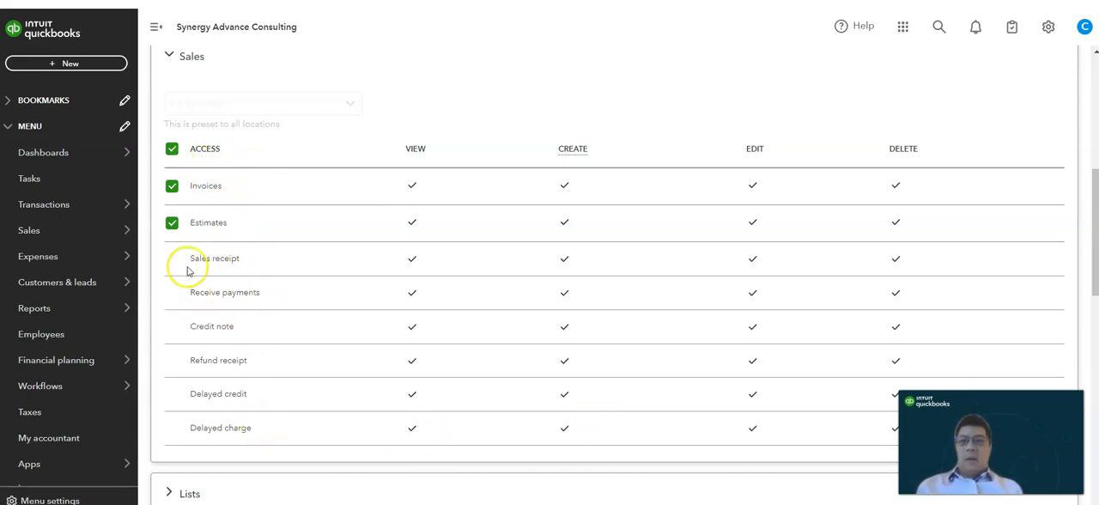
left_click(173, 187)
left_click(172, 224)
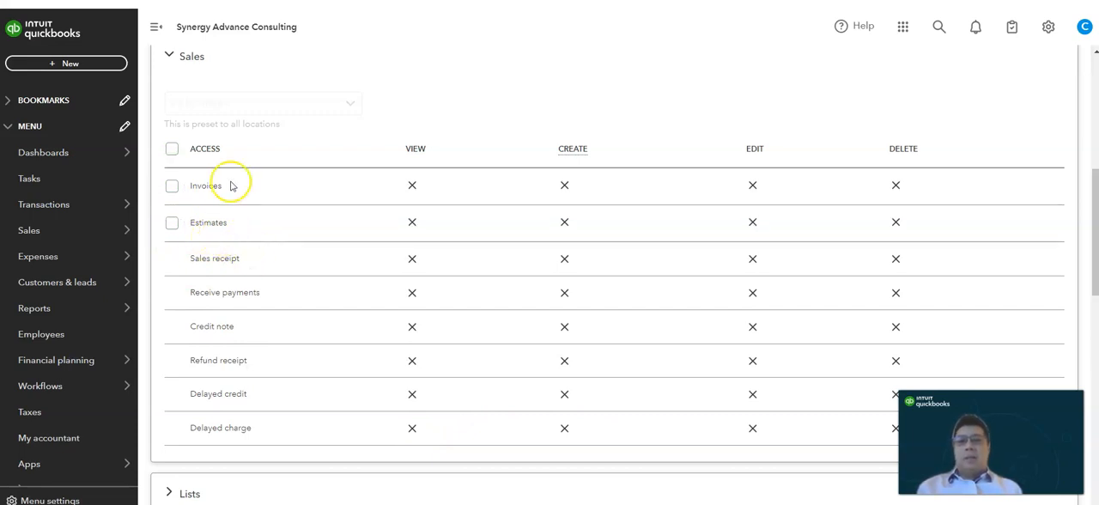
left_click(172, 224)
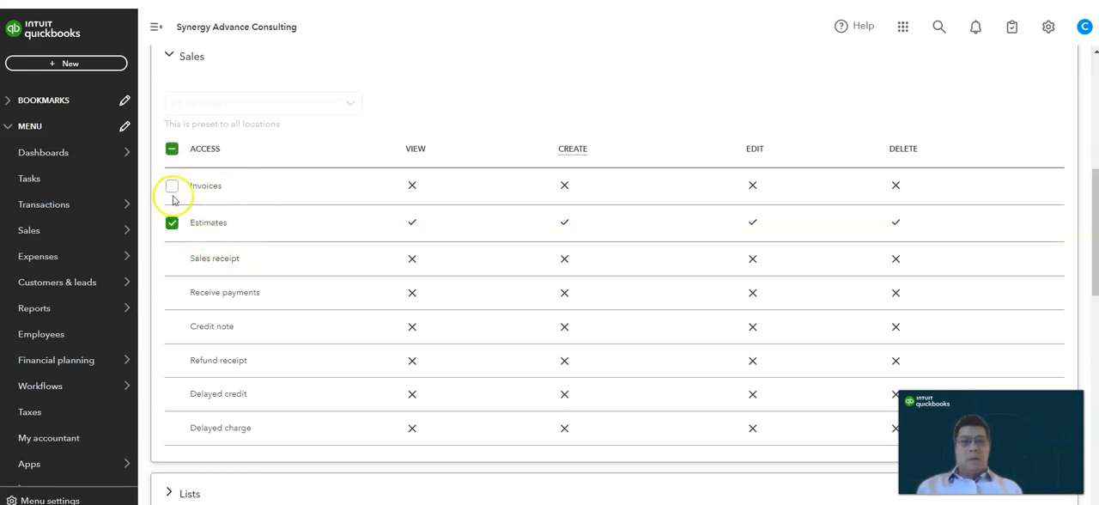
left_click(171, 187)
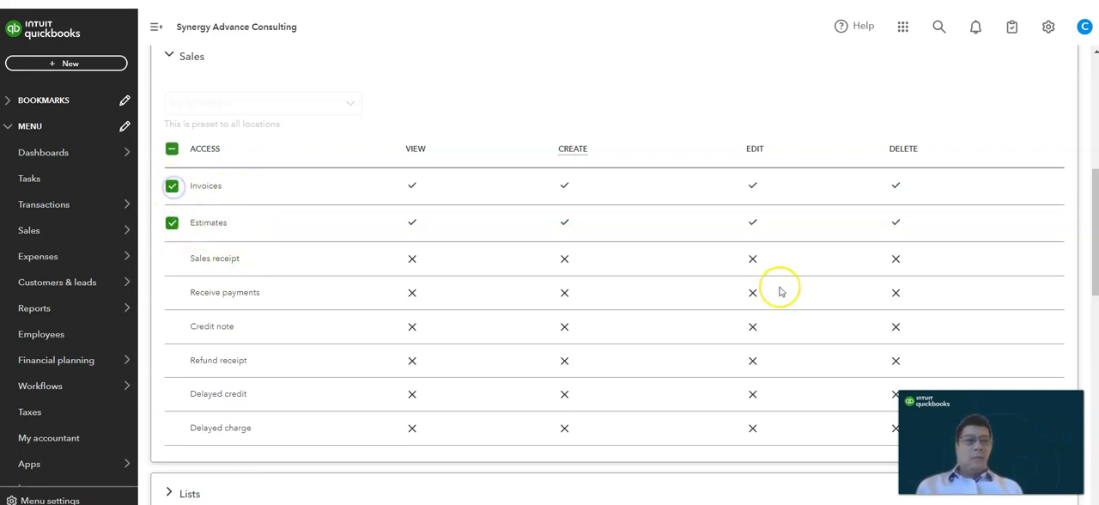
- Review the remaining permission groups and return to the user list without sending the invitation
left_click(1094, 225)
left_click_drag(1095, 225, 1094, 434)
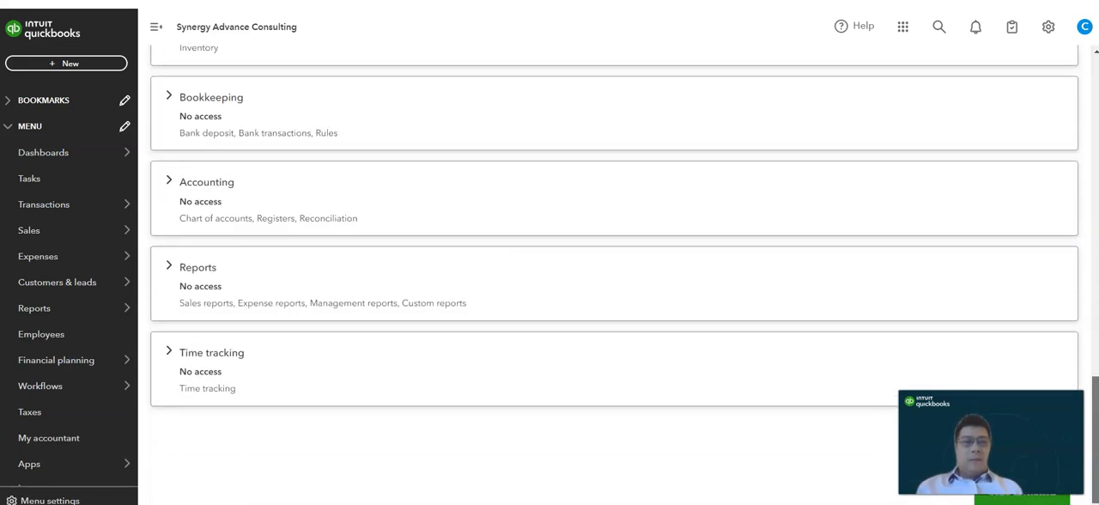
left_click(1095, 85)
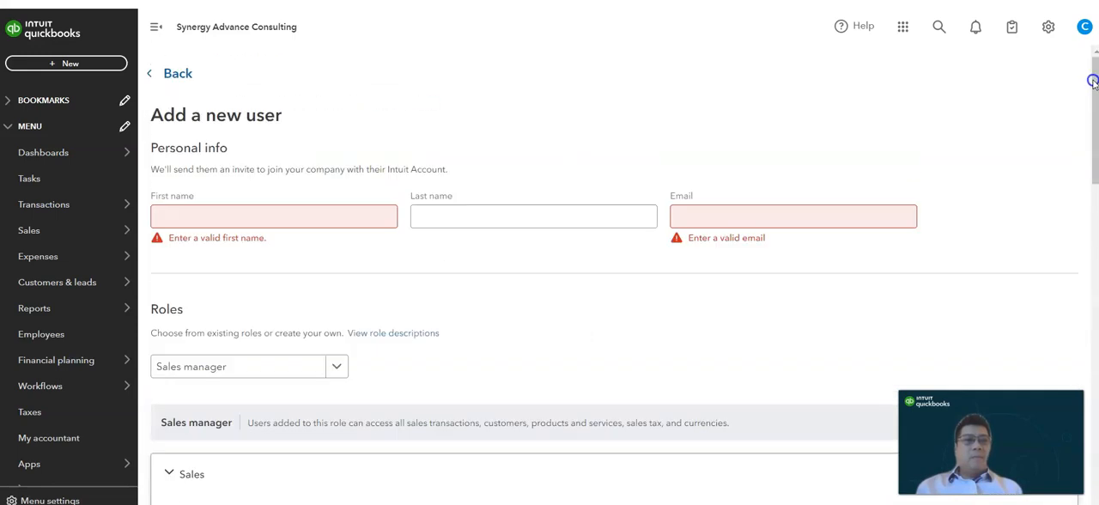
left_click(176, 77)
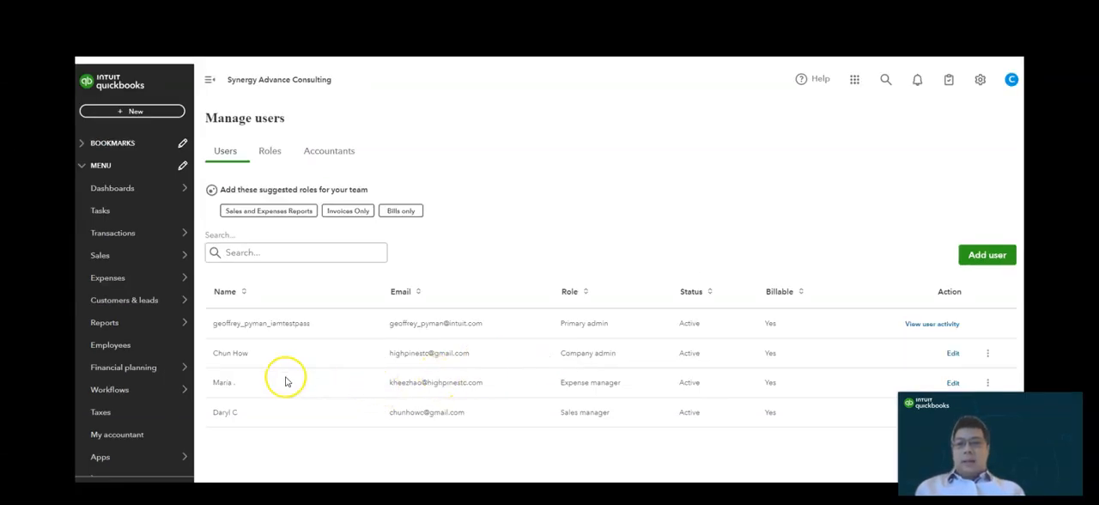
- Open the Expense manager user's details for editing and expand the role's Expenses permissions
left_click(954, 382)
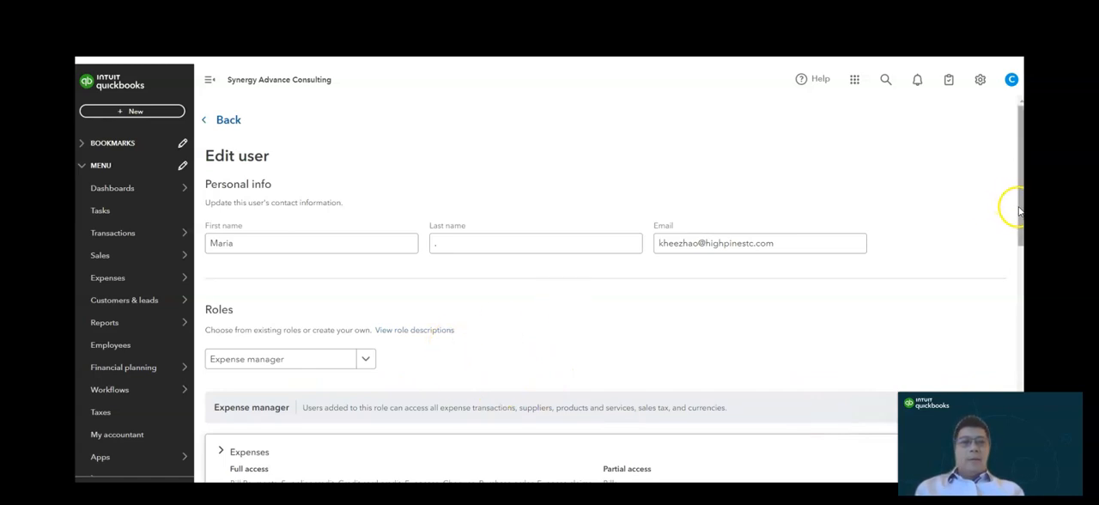
scroll(1019, 210, "down", 4)
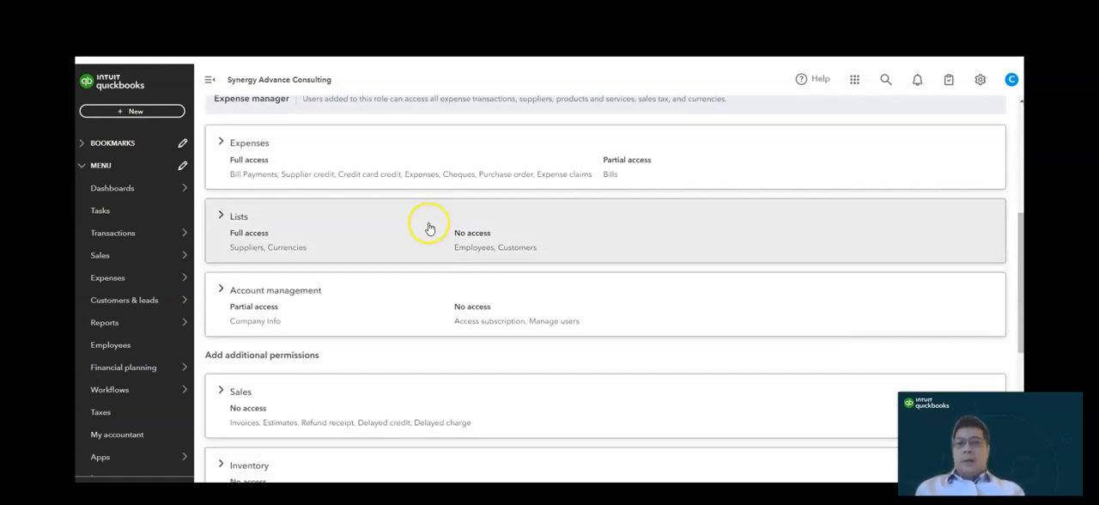
left_click(350, 163)
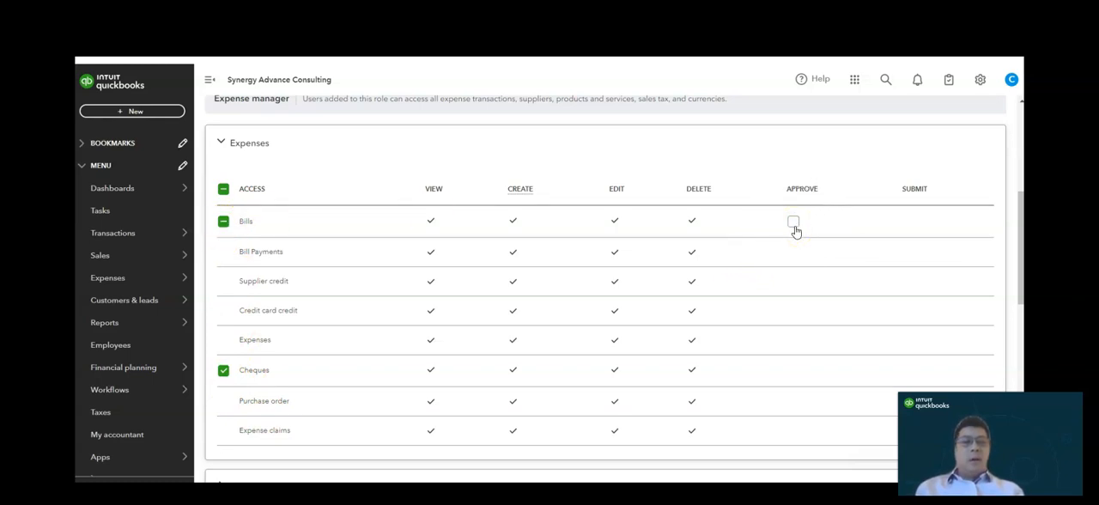
- Grant the Approve permission for Bills and return to the user list without saving
left_click(224, 224)
left_click(793, 224)
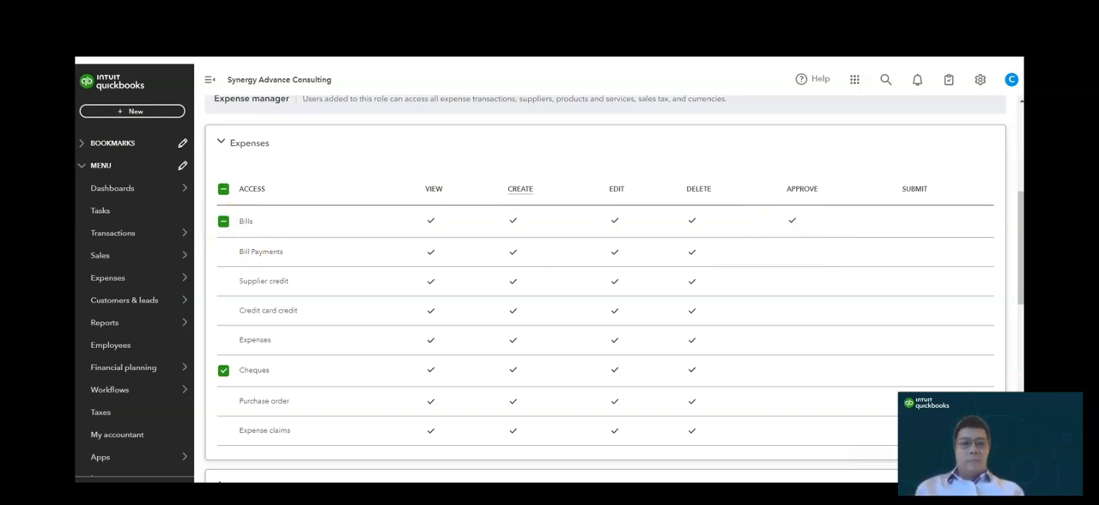
scroll(1019, 176, "up", 4)
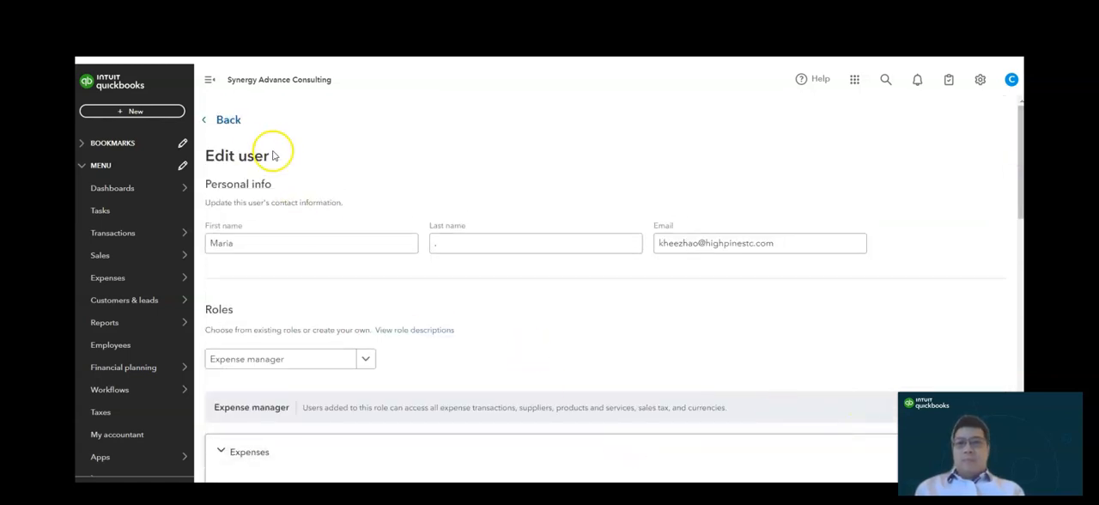
left_click(228, 119)
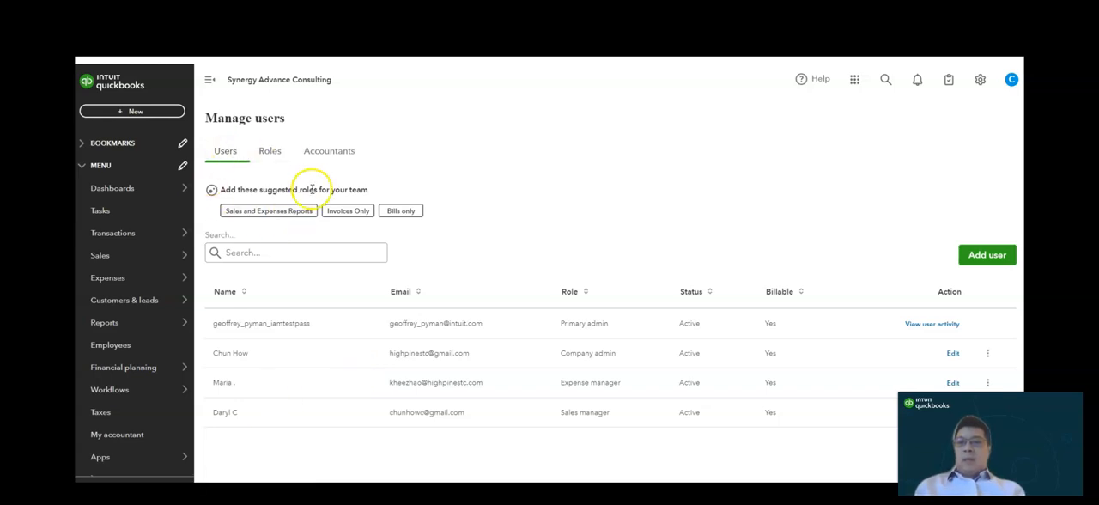
- Open the task list, add a task named "Review accrual account", and assign it to the Expense manager user
left_click(151, 213)
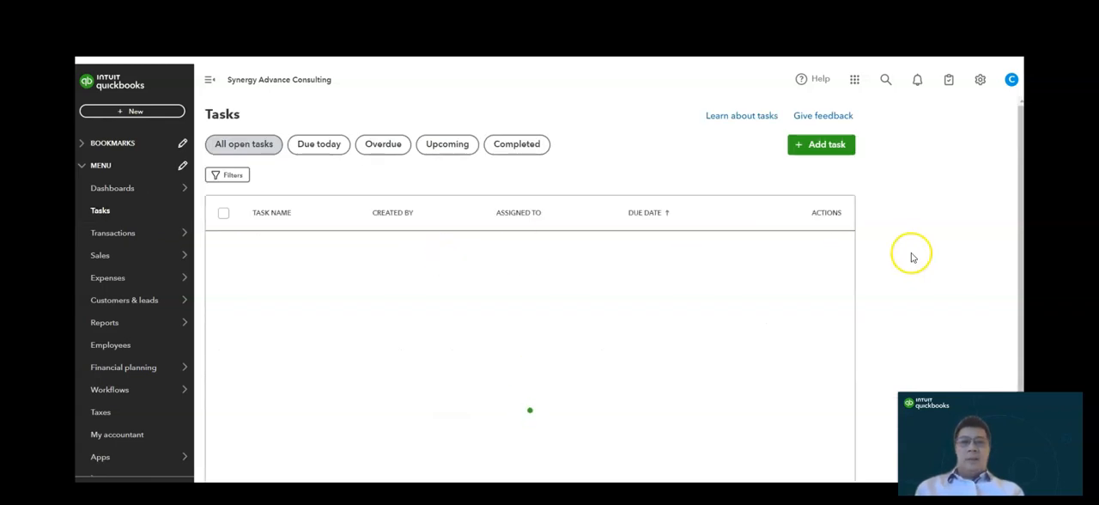
mouse_move(1019, 215)
left_mouse_down()
mouse_move(1020, 229)
mouse_move(1022, 213)
left_mouse_up()
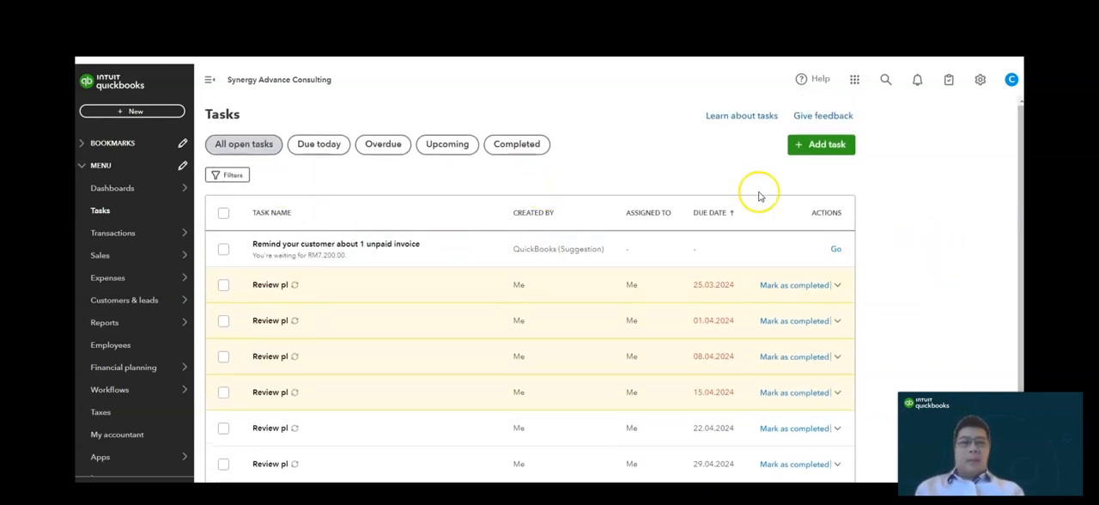
left_click(815, 152)
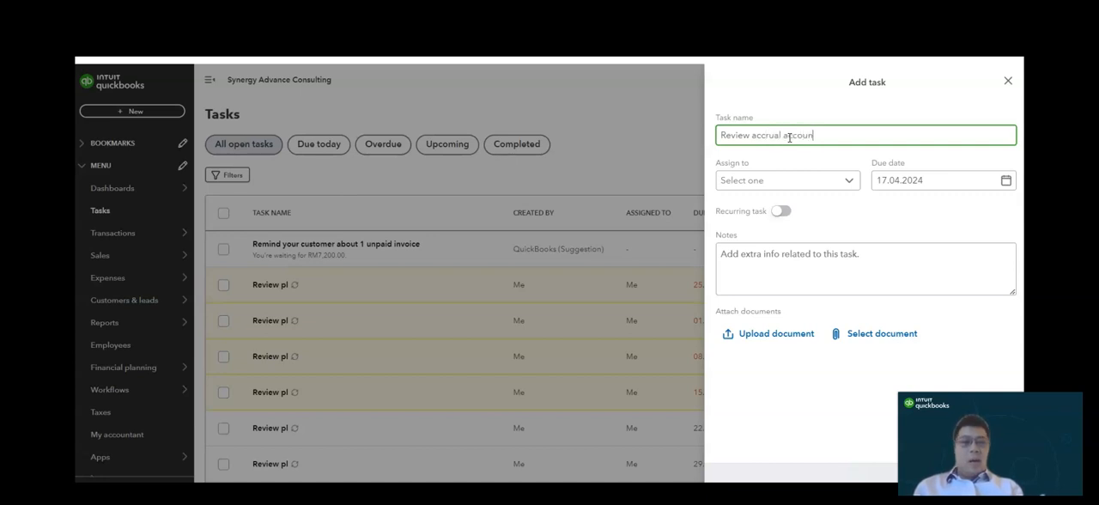
left_click(798, 182)
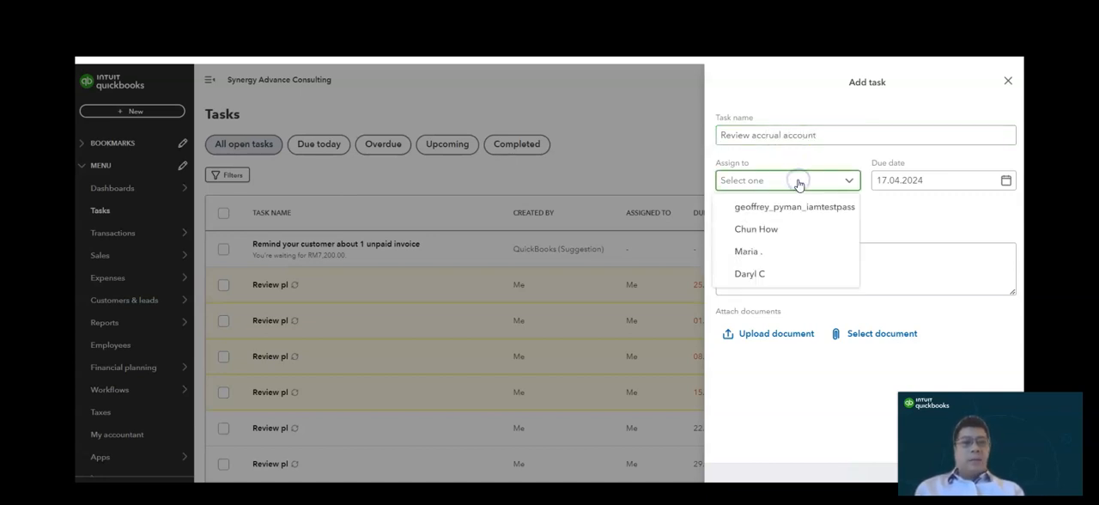
left_click(801, 255)
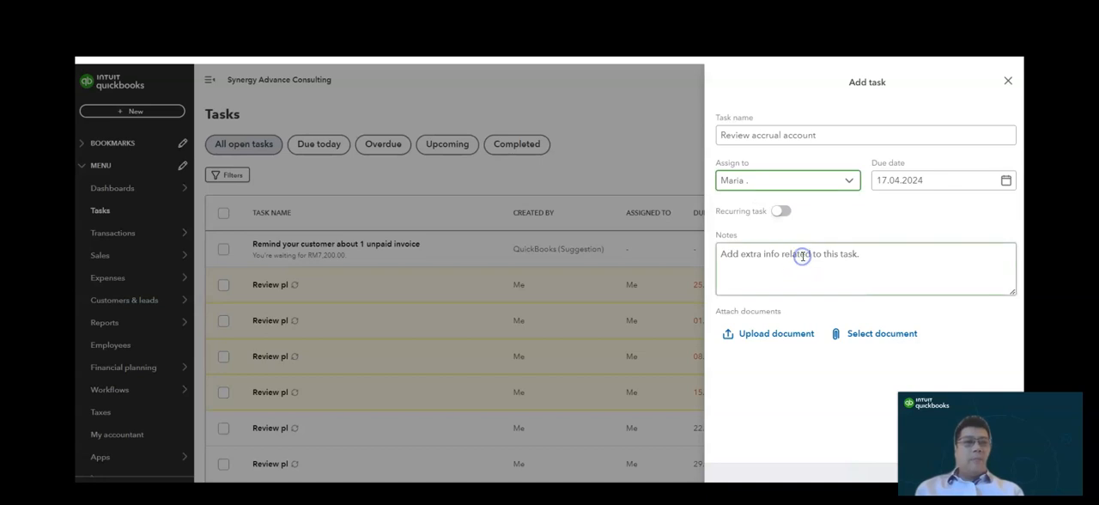
- Set the task's due date to 17.04.2024 and make it a recurring task that repeats by month
left_click(1006, 181)
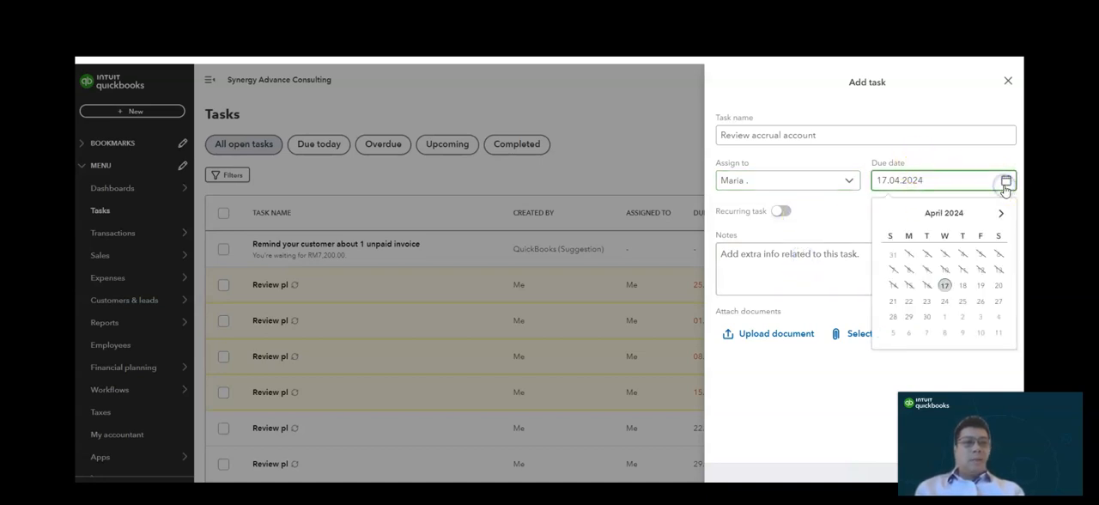
left_click(944, 288)
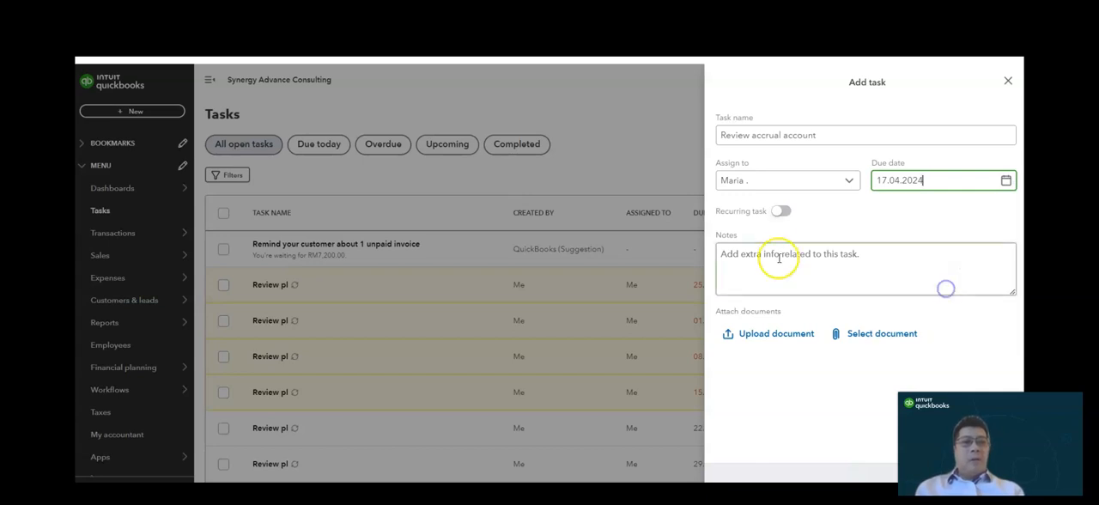
left_click(781, 211)
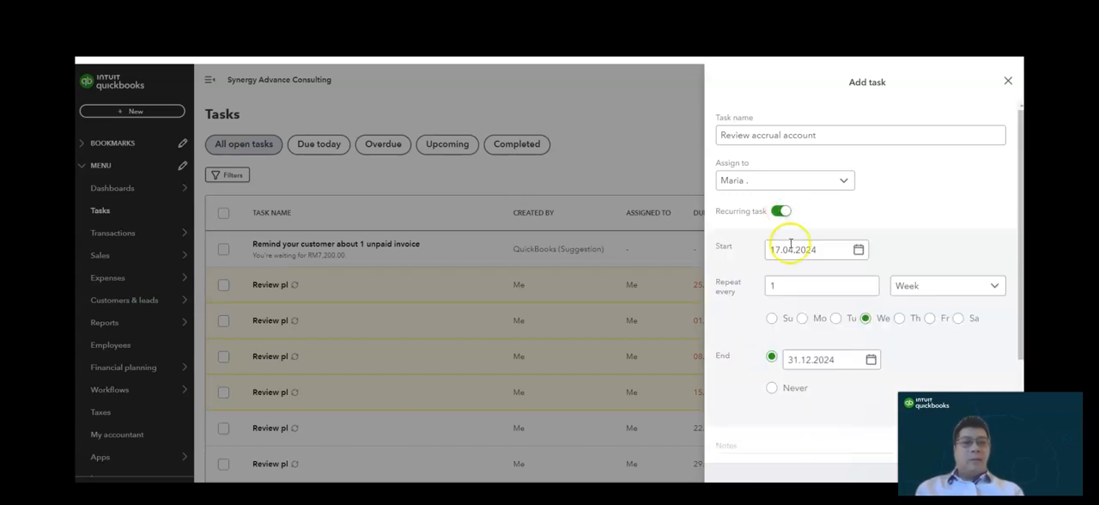
left_click(940, 287)
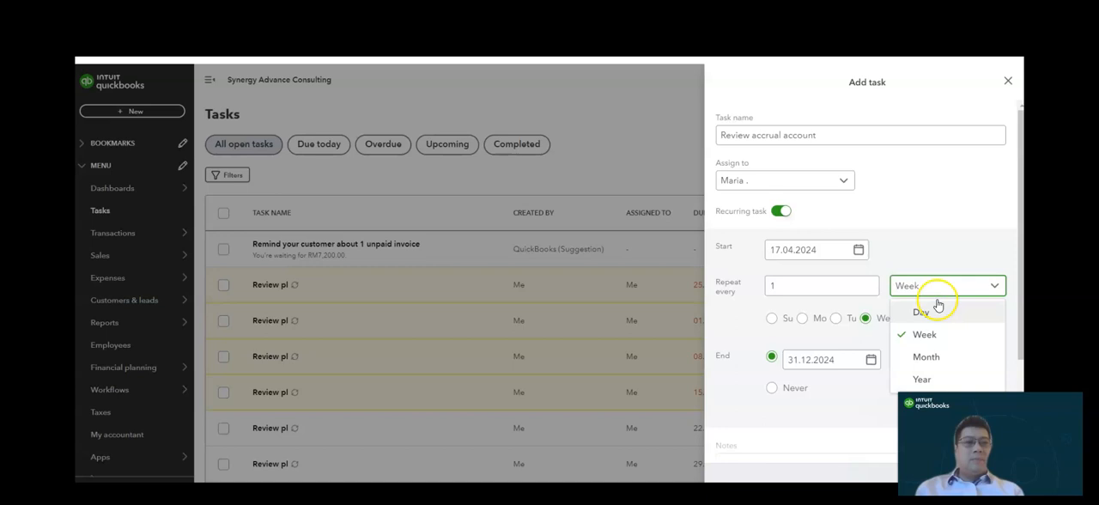
left_click(930, 356)
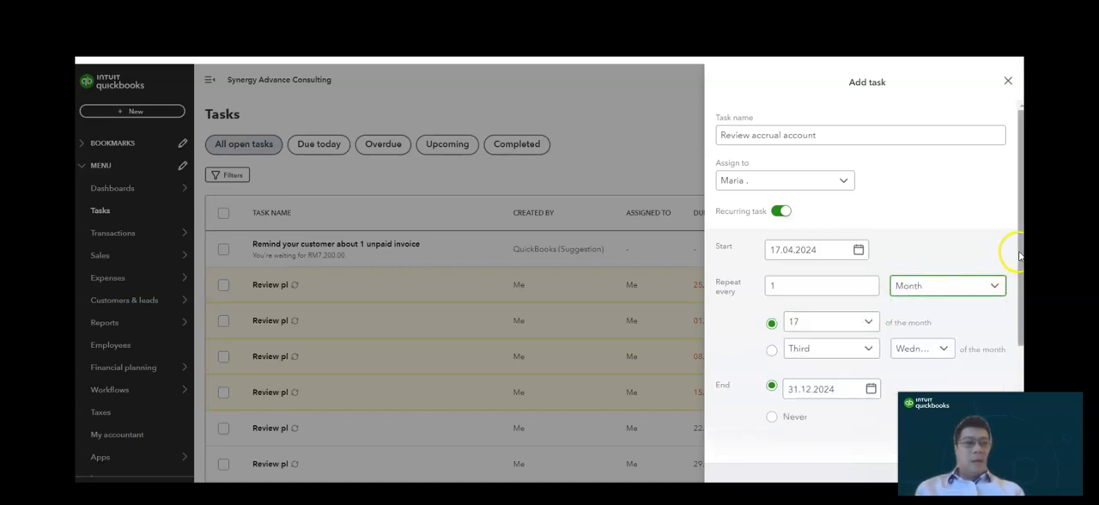
- Set the monthly recurrence to day 5 of the month
scroll(962, 258, "down", 2)
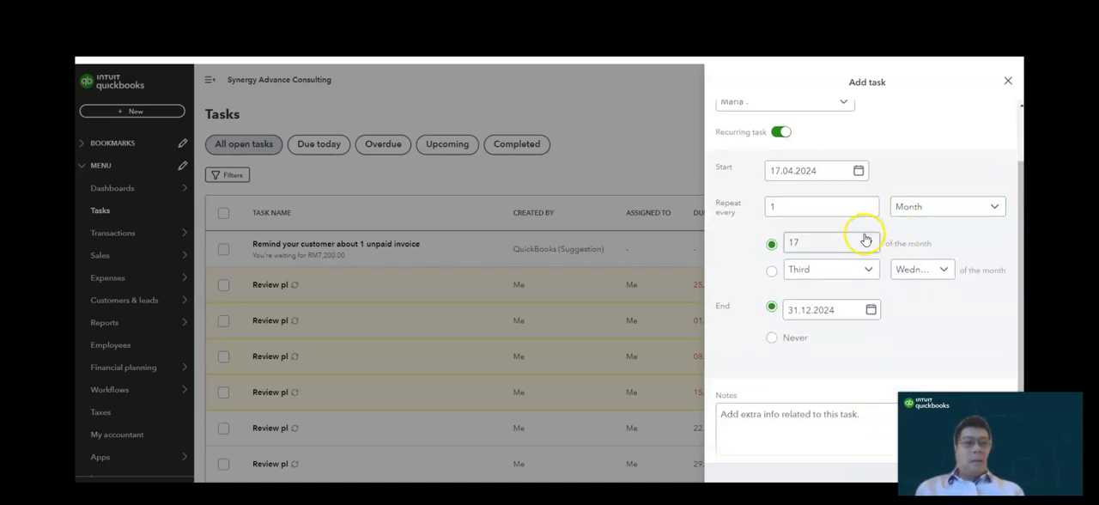
left_click(868, 242)
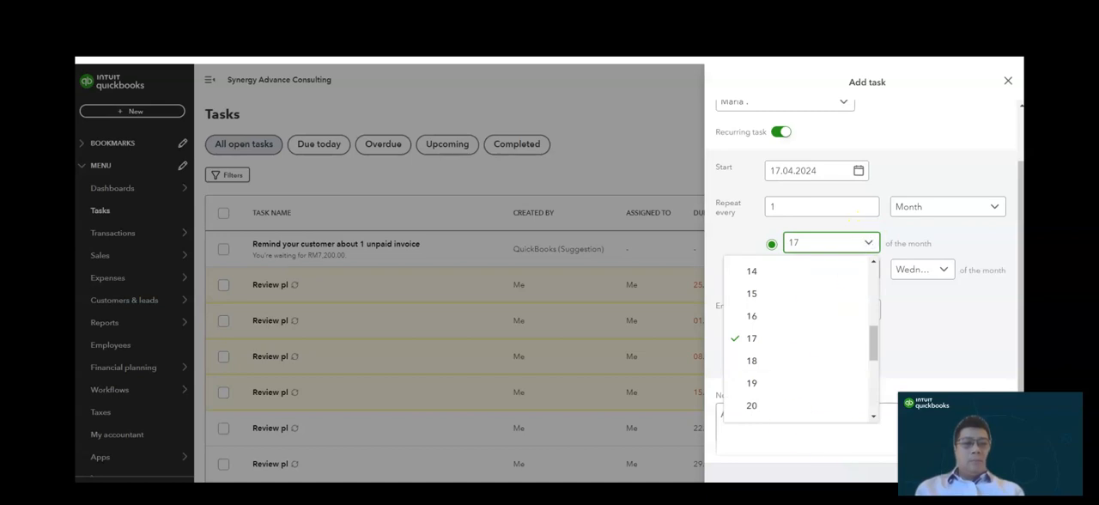
left_click_drag(871, 339, 867, 274)
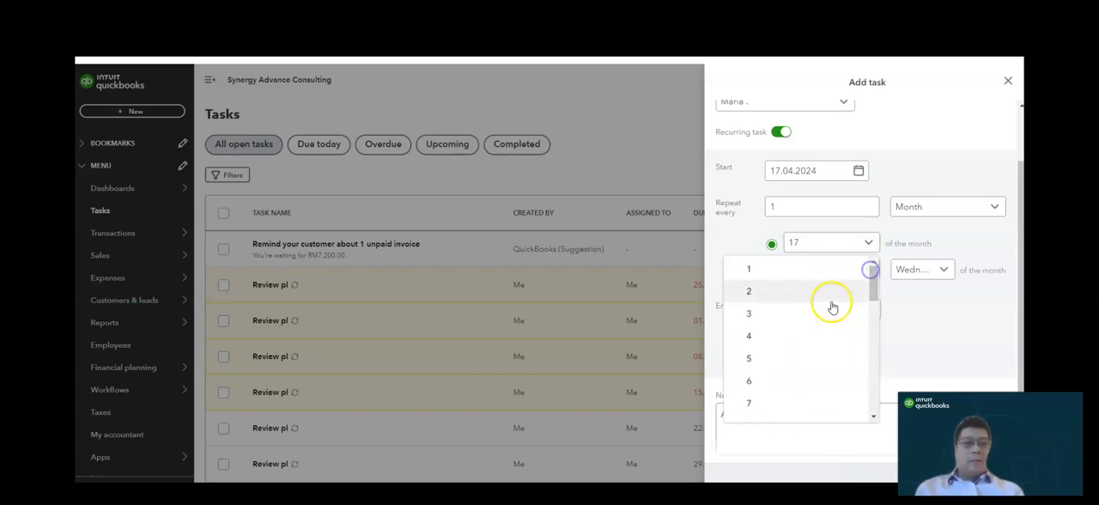
left_click(776, 358)
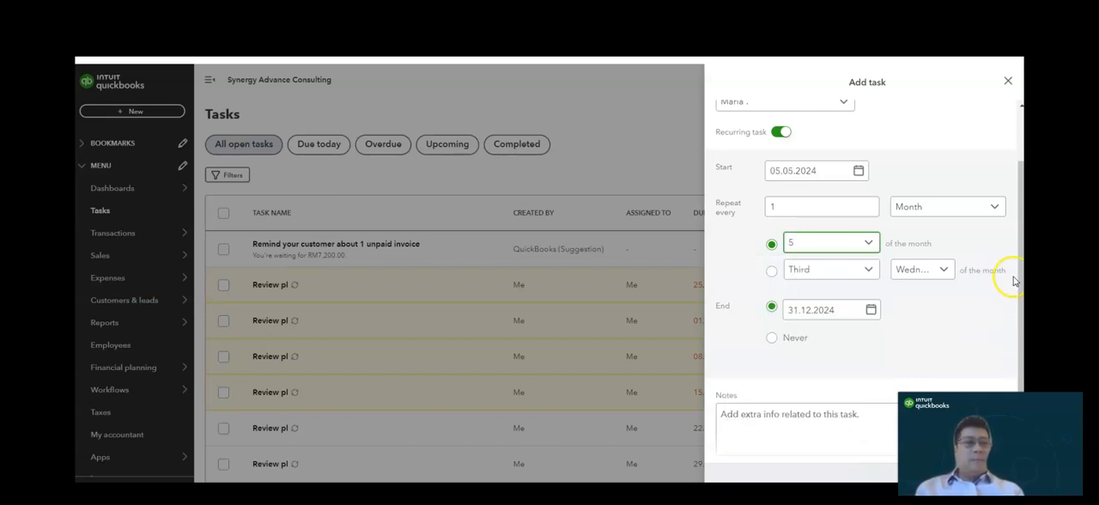
- Enter the note "Please review the accrual account" and save the task
scroll(1017, 283, "down", 2)
left_click(880, 329)
type("Pl")
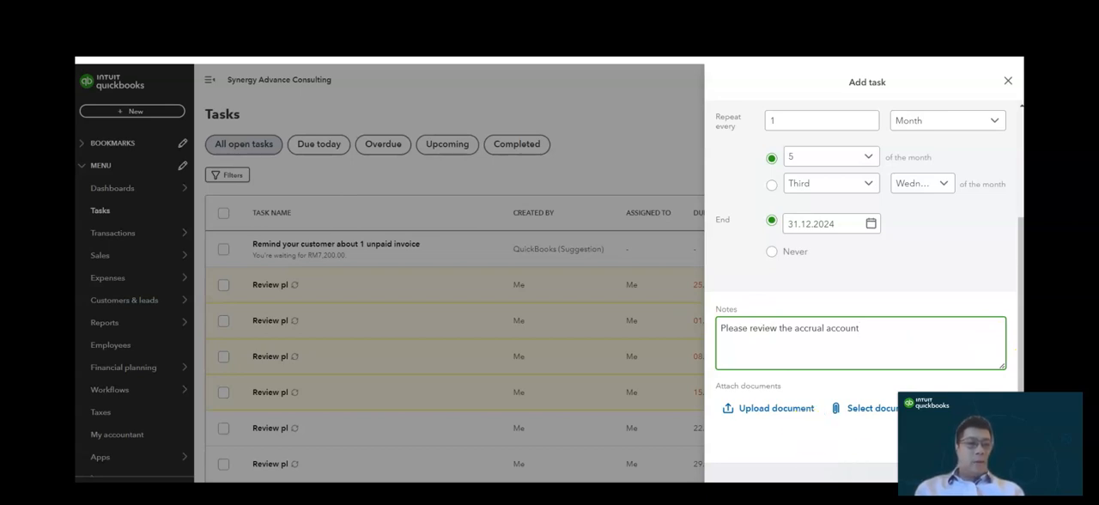
left_click(987, 472)
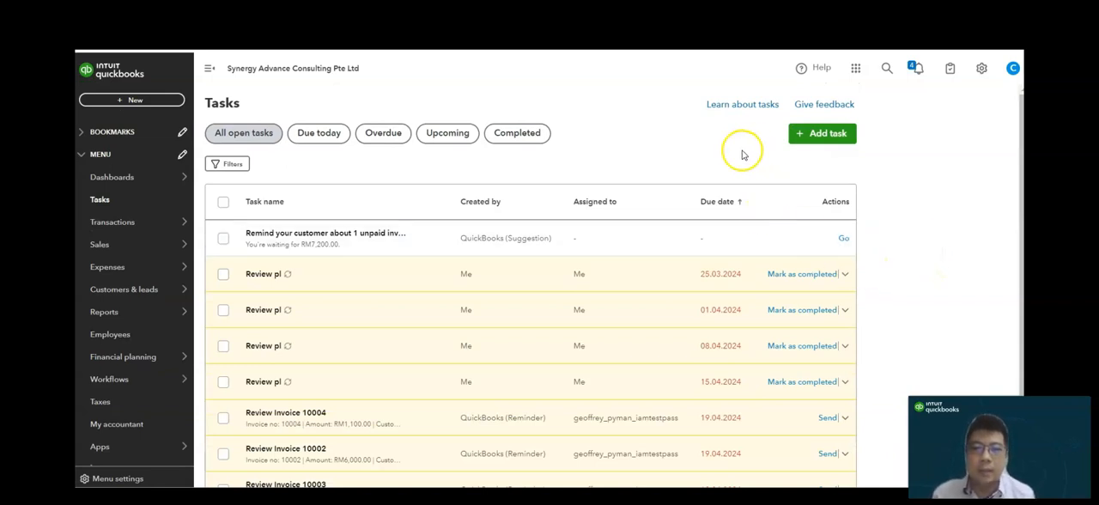
- Show the upcoming tasks, examine the details and assignee options of "Review accrual account", and close it unchanged
left_click(452, 138)
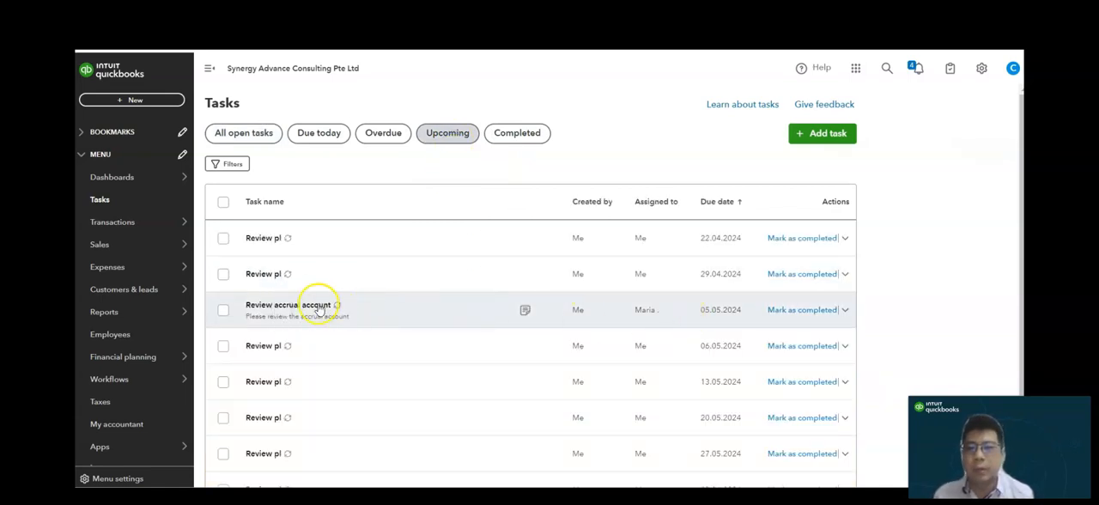
left_click(313, 307)
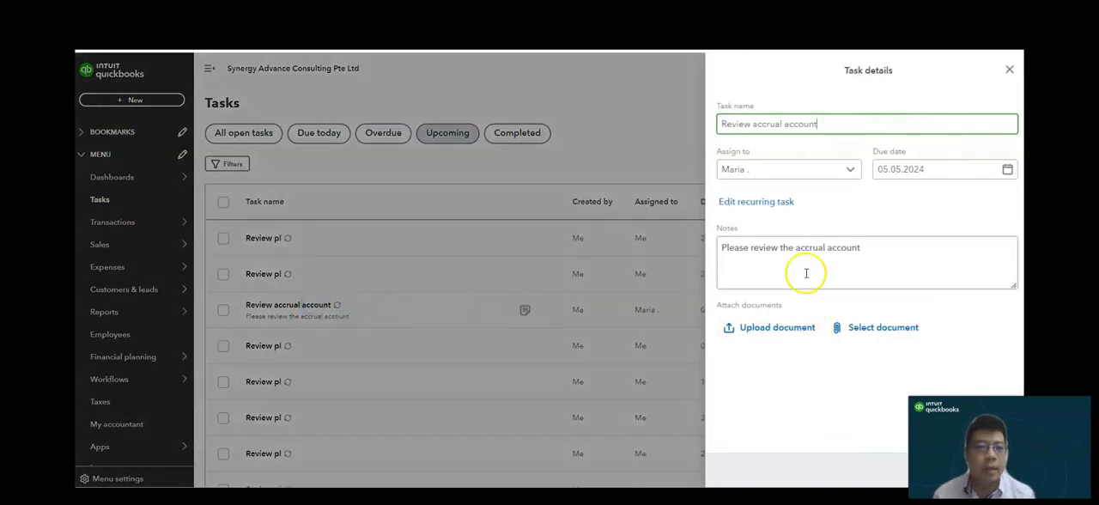
left_click(837, 247)
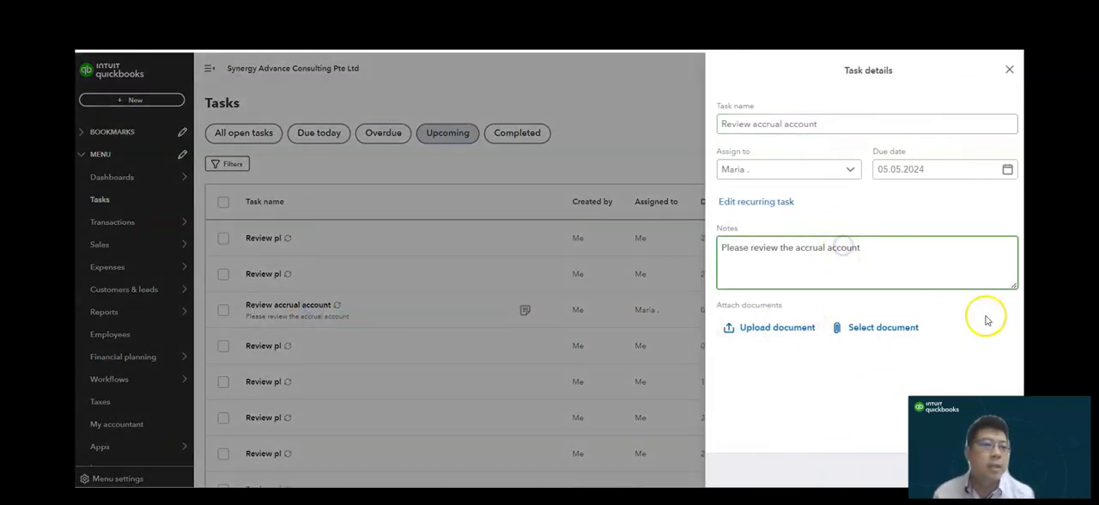
left_click(828, 173)
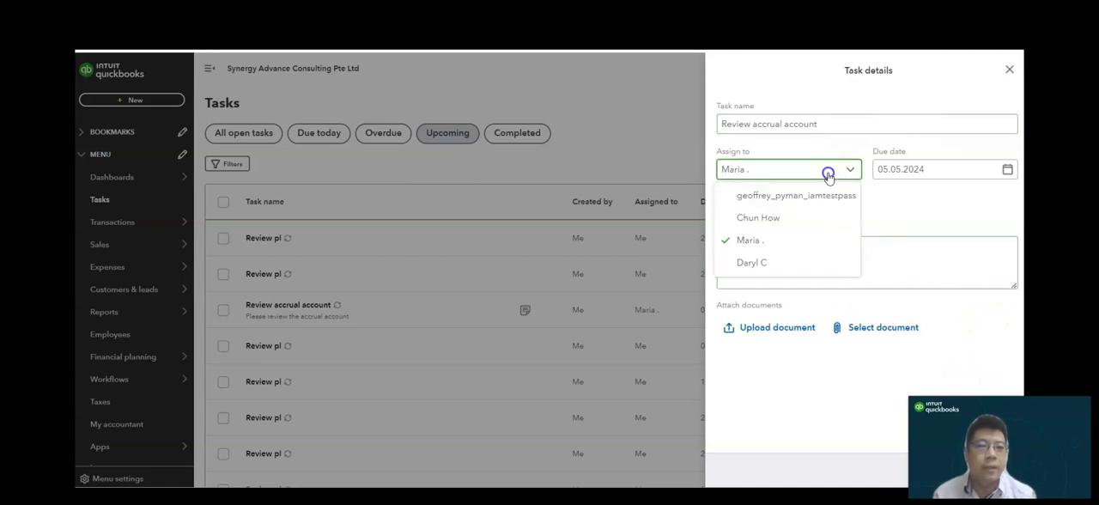
left_click(645, 152)
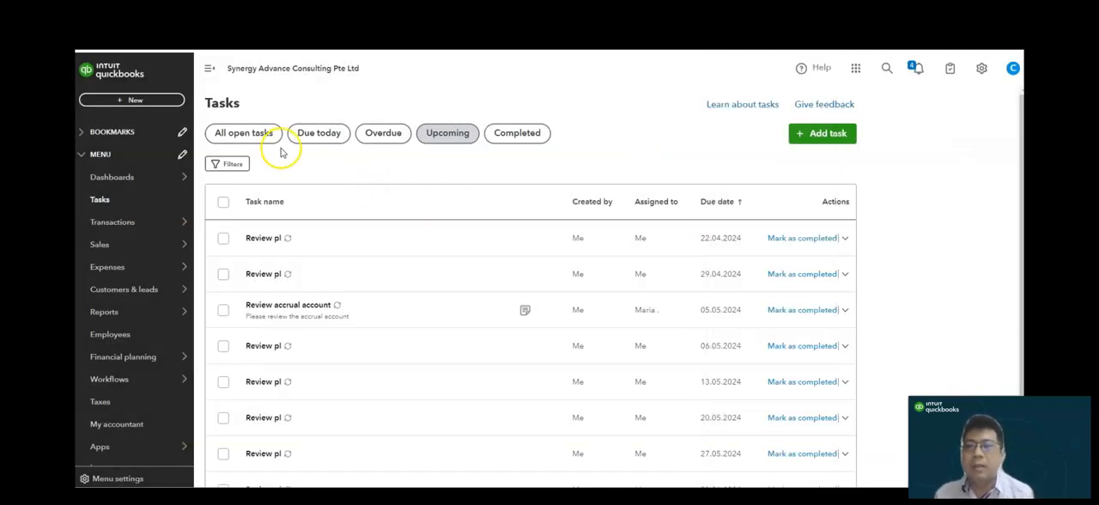
- Look through the task list by status: due today, overdue, upcoming and completed
left_click(331, 140)
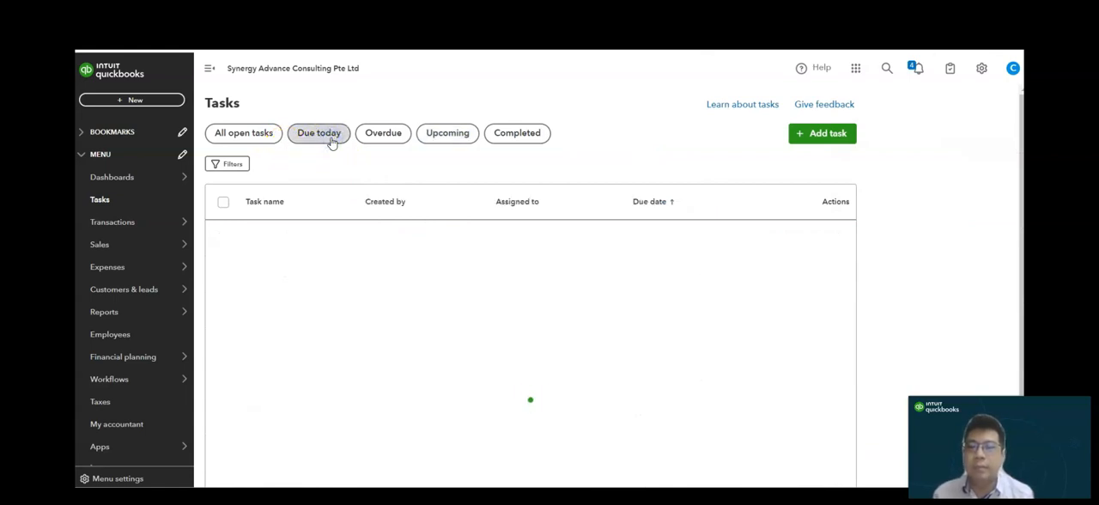
left_click(395, 142)
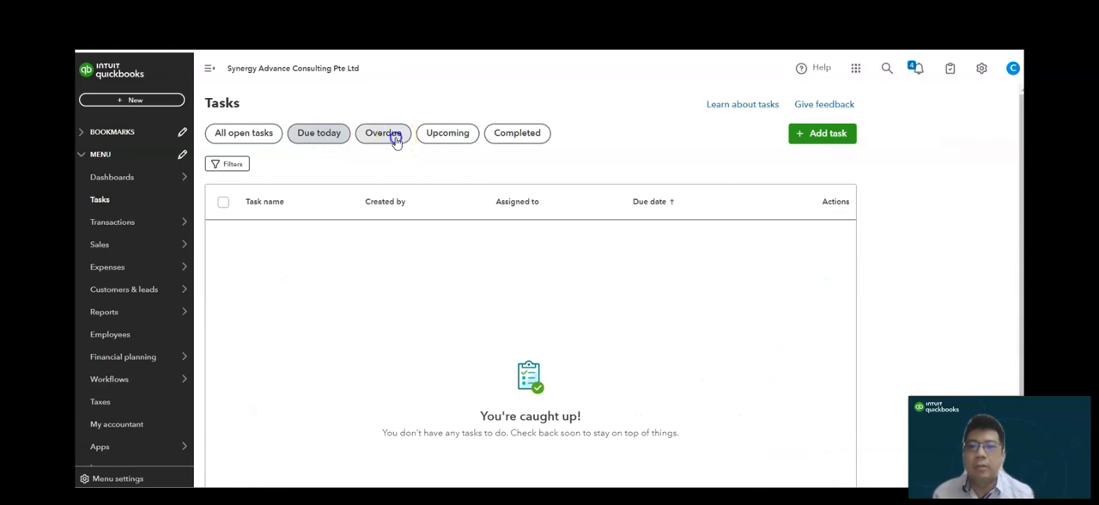
left_click(447, 140)
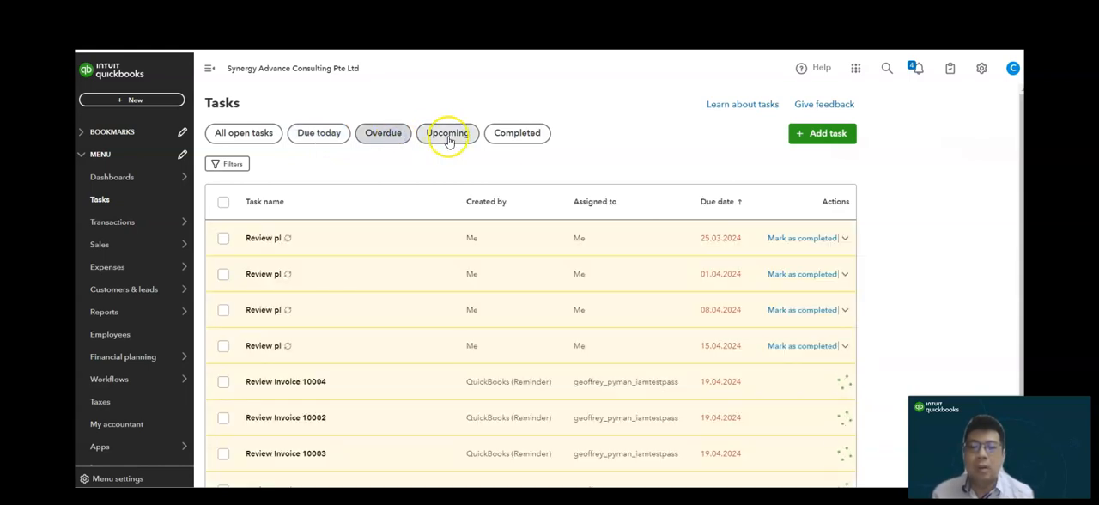
left_click(527, 140)
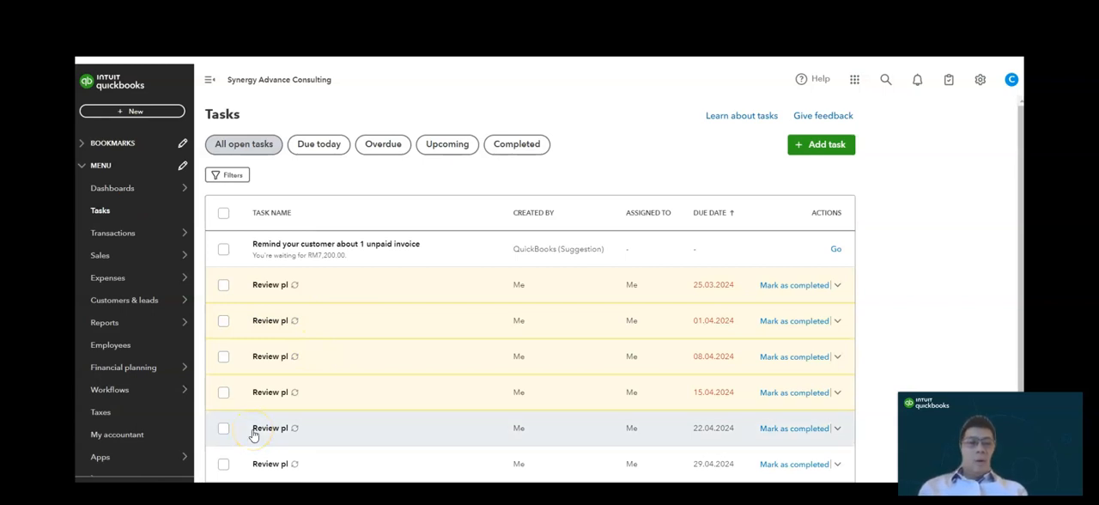
- Open the workflow templates and look through the available reminders and notifications
left_click(117, 390)
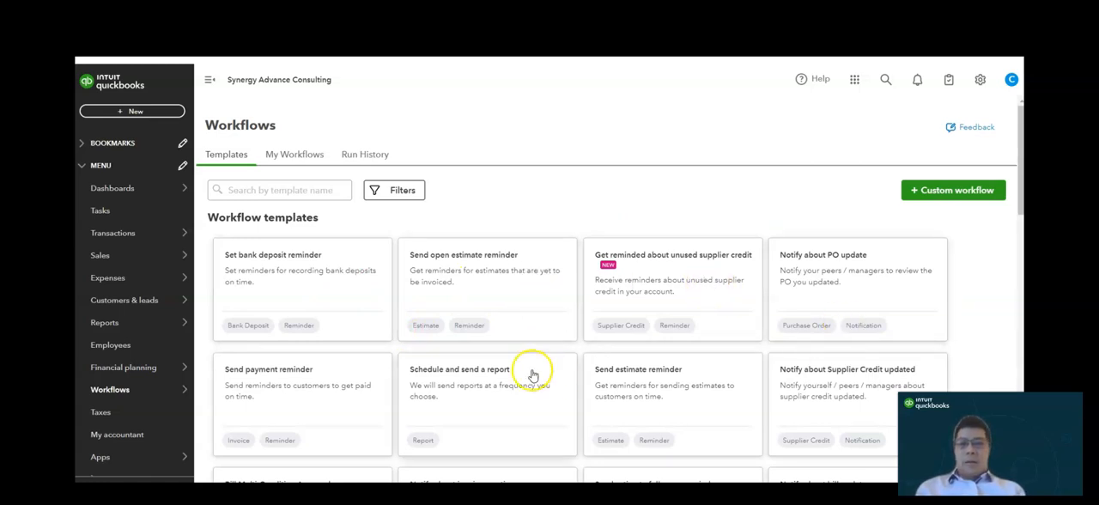
left_click(286, 387)
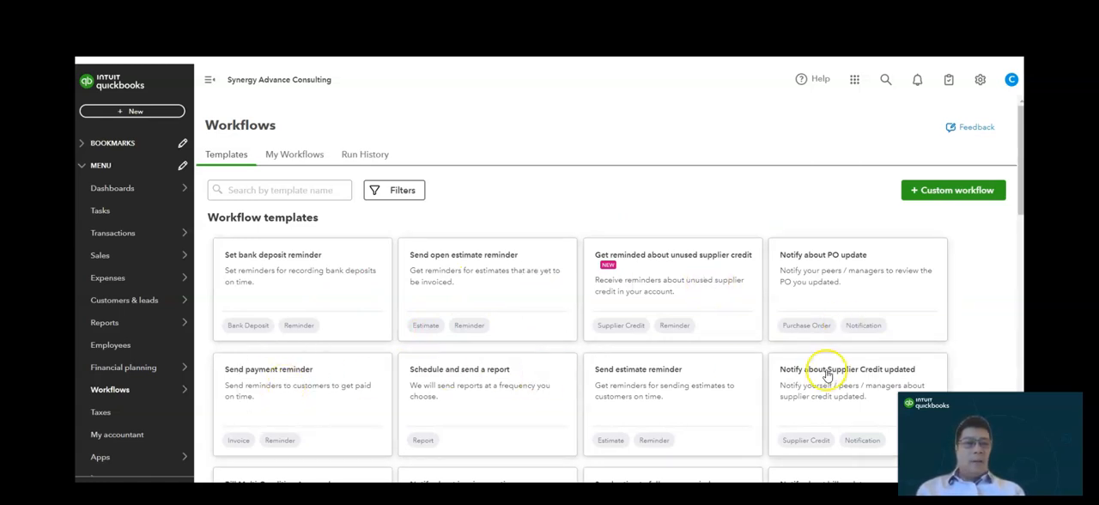
mouse_move(1020, 169)
left_mouse_down()
mouse_move(1020, 436)
mouse_move(1013, 157)
left_mouse_up()
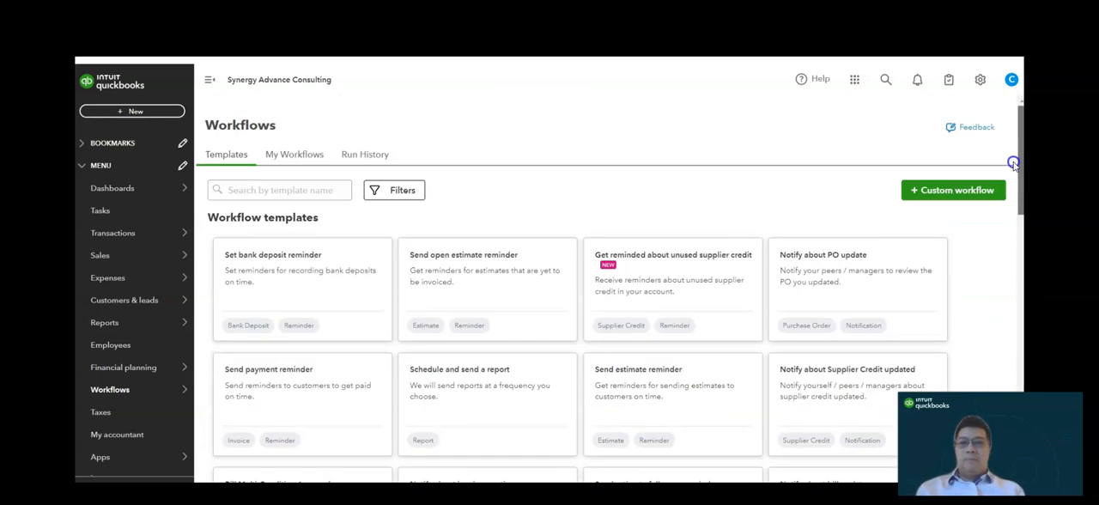
- Search the workflow templates for "invoice", then view the source and action filters and close them without applying any
left_click(277, 179)
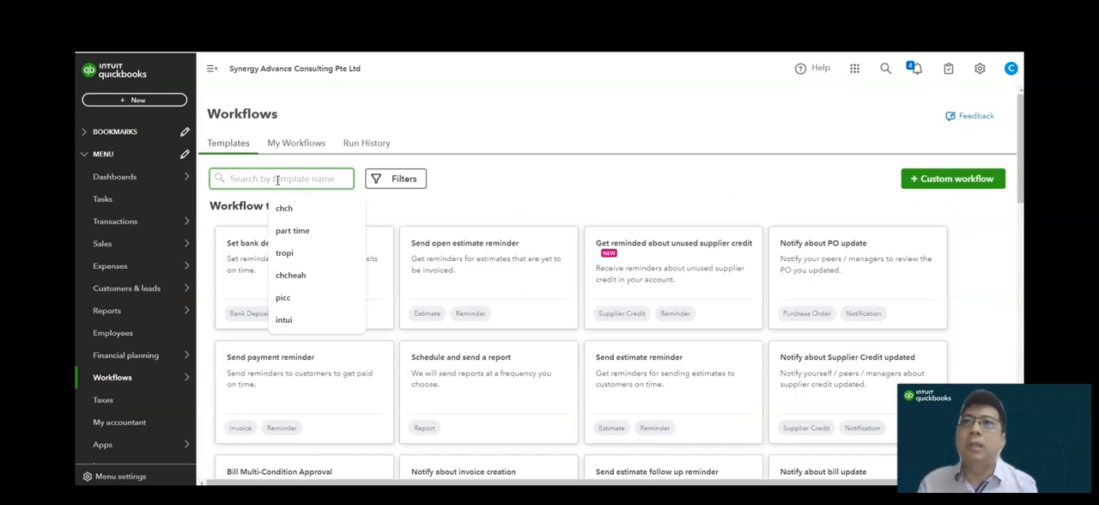
type("invoice")
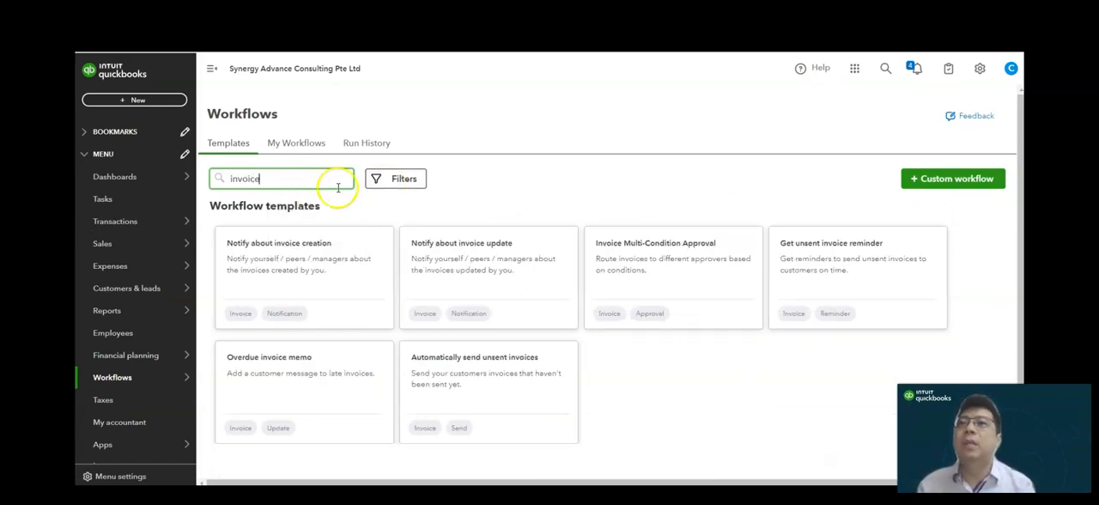
left_click(392, 179)
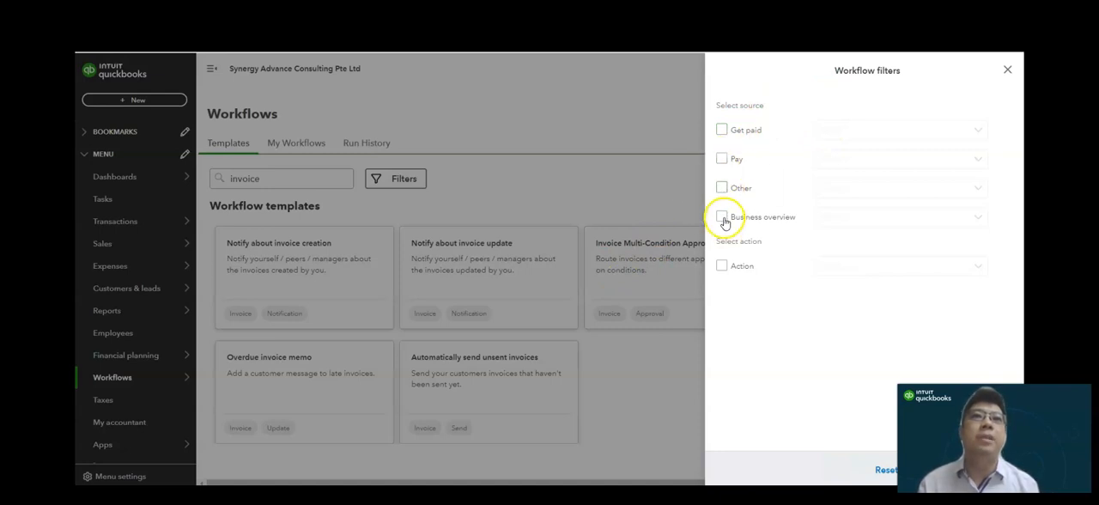
left_click(1007, 69)
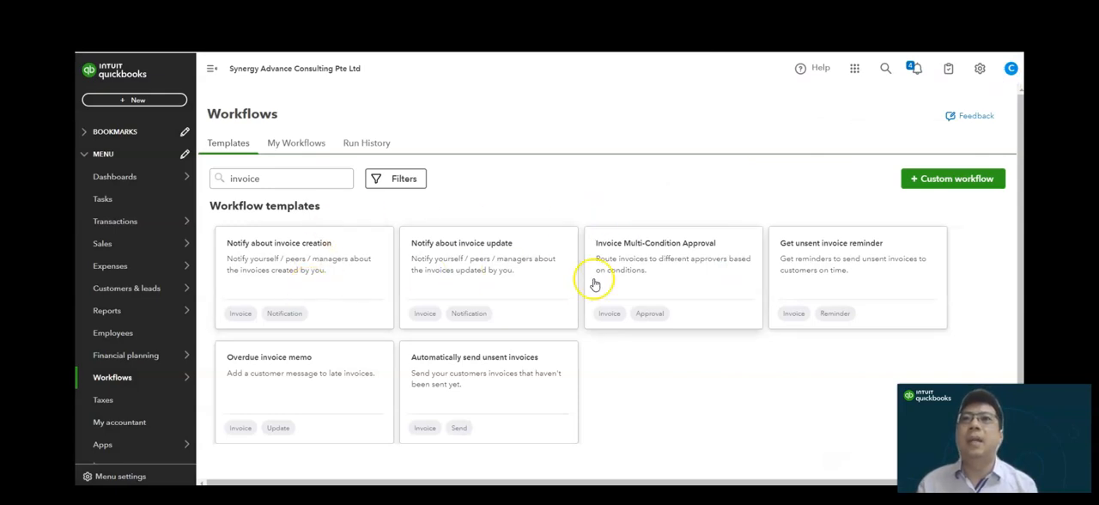
- Start a workflow from the "Notify about invoice update" template and name it "Invoice update"
left_click(465, 281)
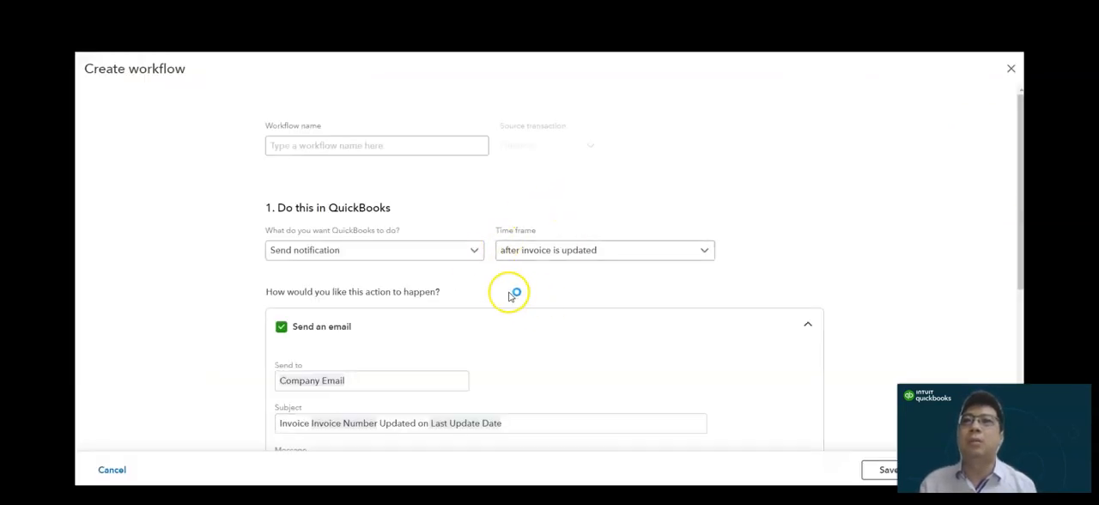
mouse_move(1020, 200)
left_mouse_down()
mouse_move(1018, 333)
mouse_move(1018, 209)
left_mouse_up()
left_click(413, 144)
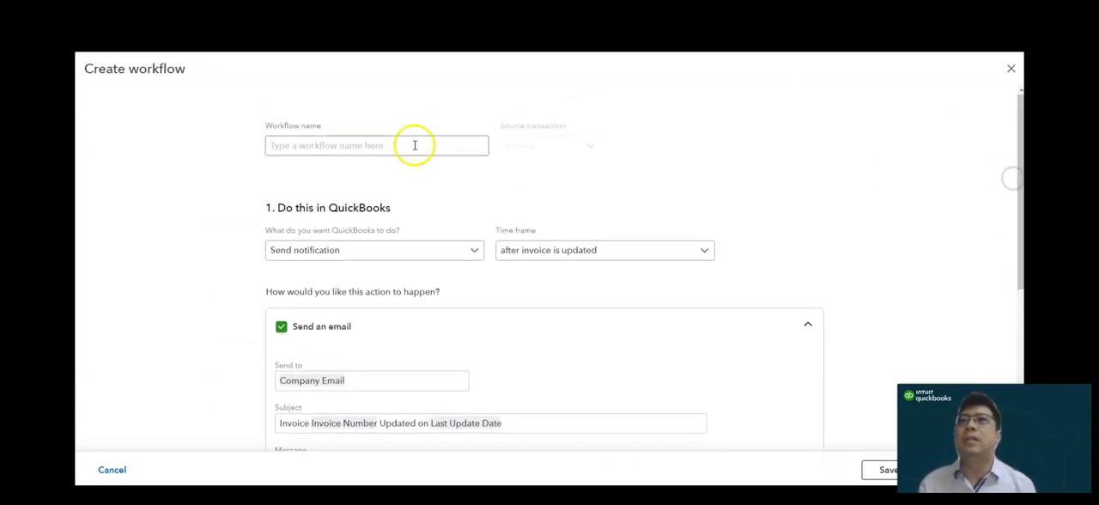
type("Invoice update")
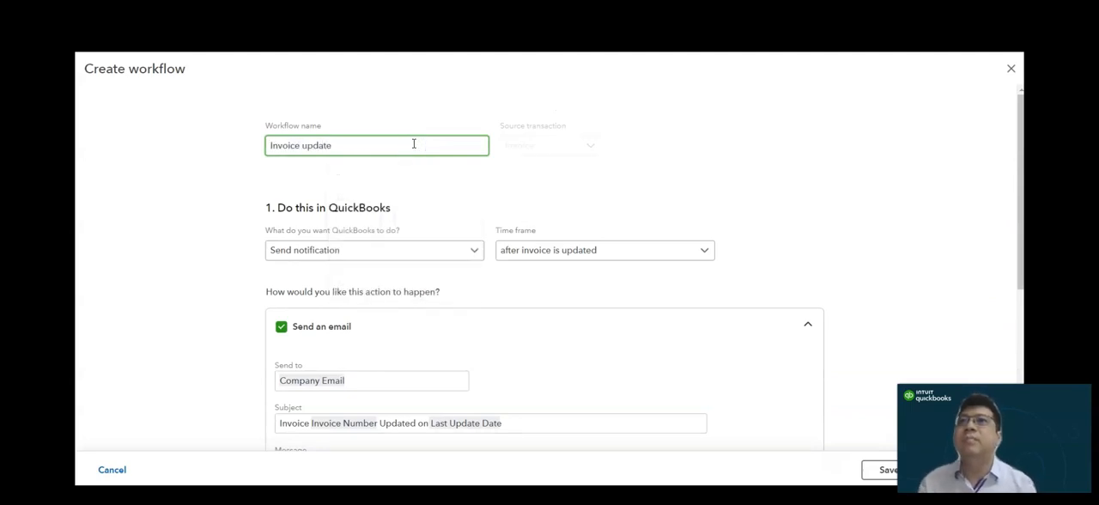
- Review the invoice update workflow's action and time frame options, its notification email and the invoice amount condition
left_click(378, 249)
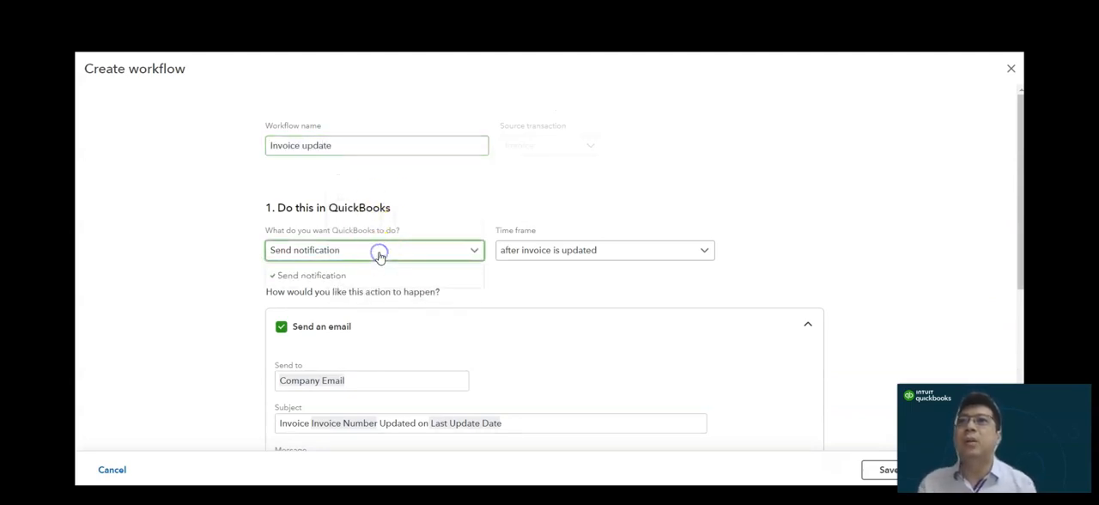
left_click(606, 254)
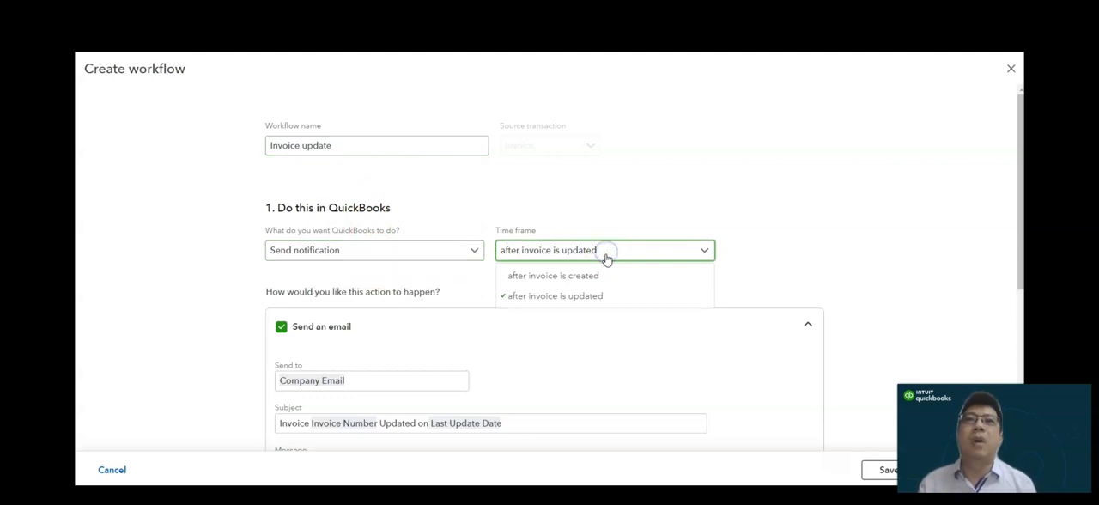
left_click_drag(1019, 198, 1015, 310)
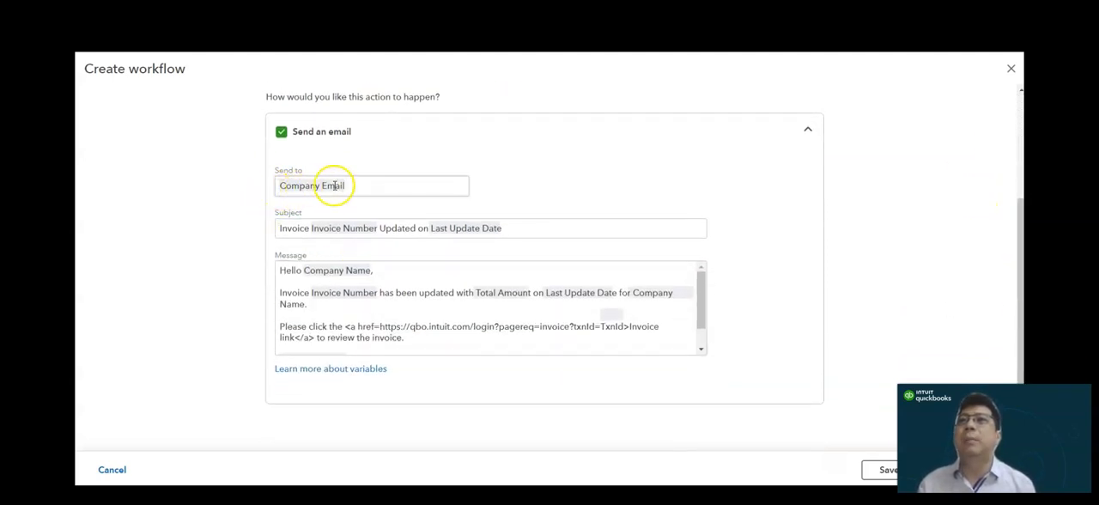
left_click(354, 232)
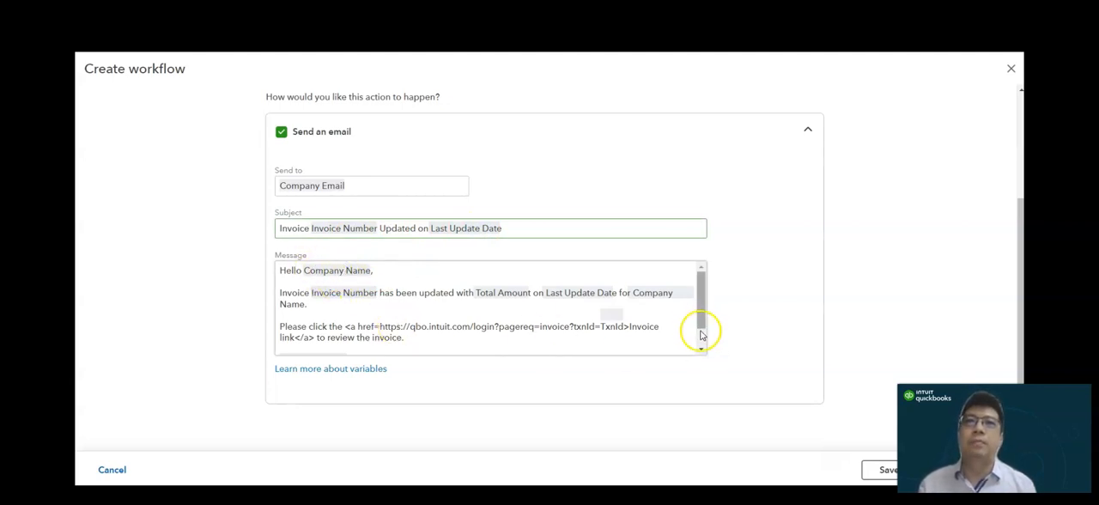
left_click_drag(701, 335, 695, 260)
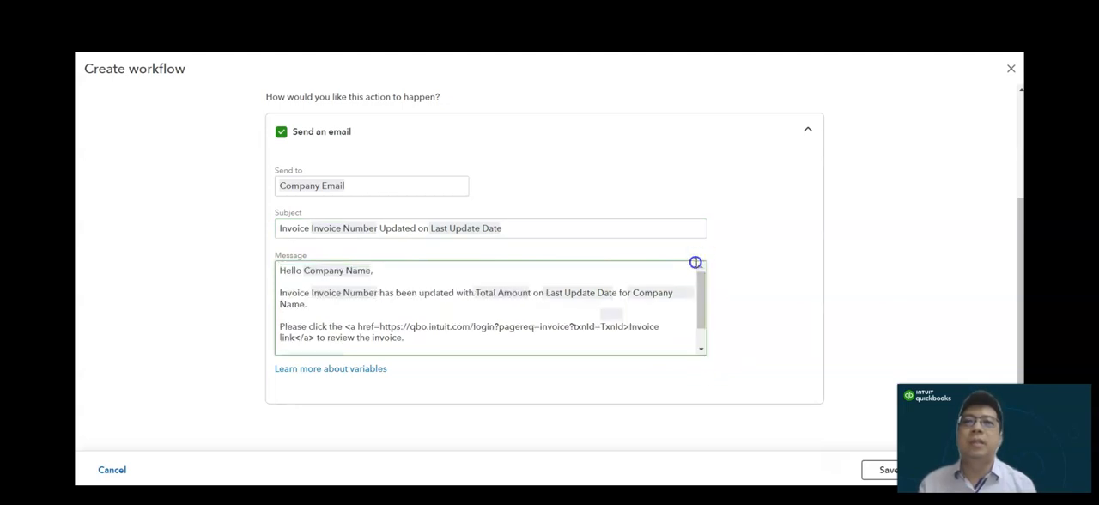
left_click_drag(1018, 257, 1021, 318)
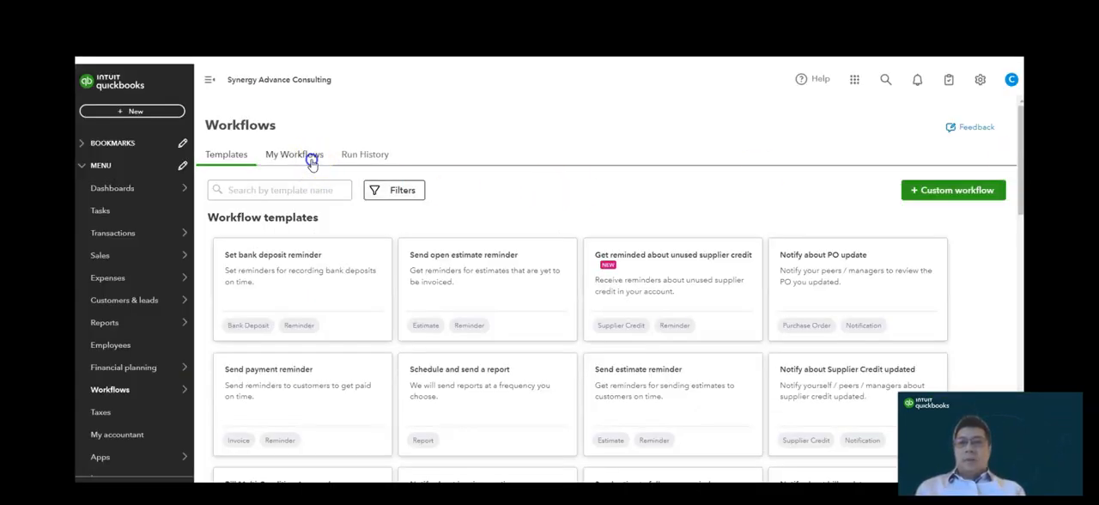
- Open the saved workflow "Reminder estimate" for editing and review its reminder actions and conditions
left_click(311, 159)
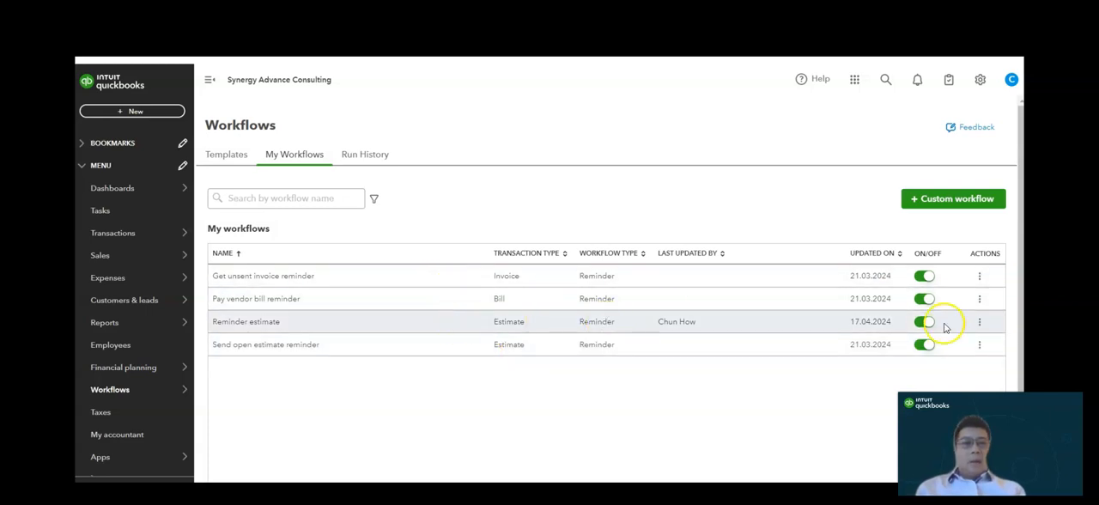
left_click(980, 324)
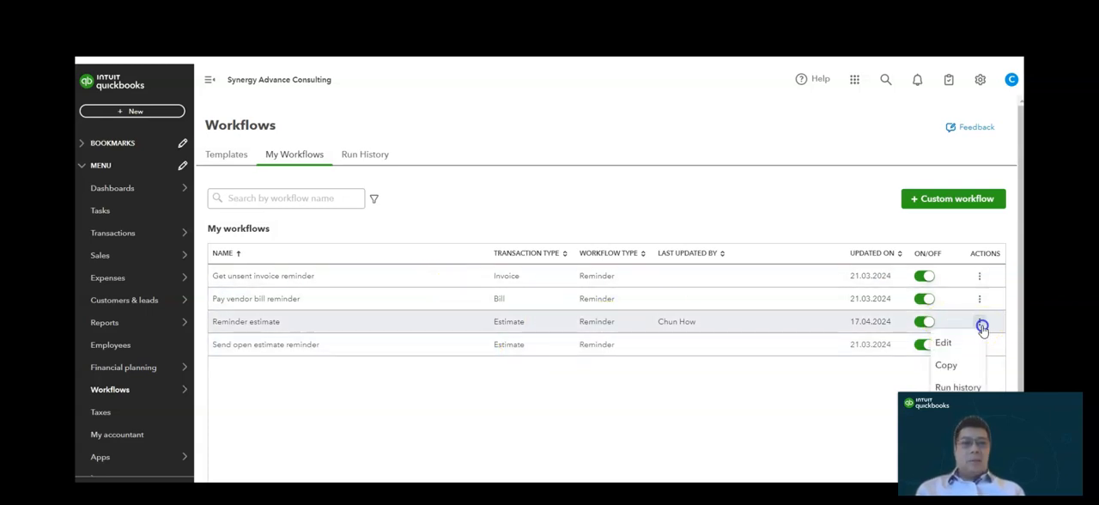
left_click(957, 344)
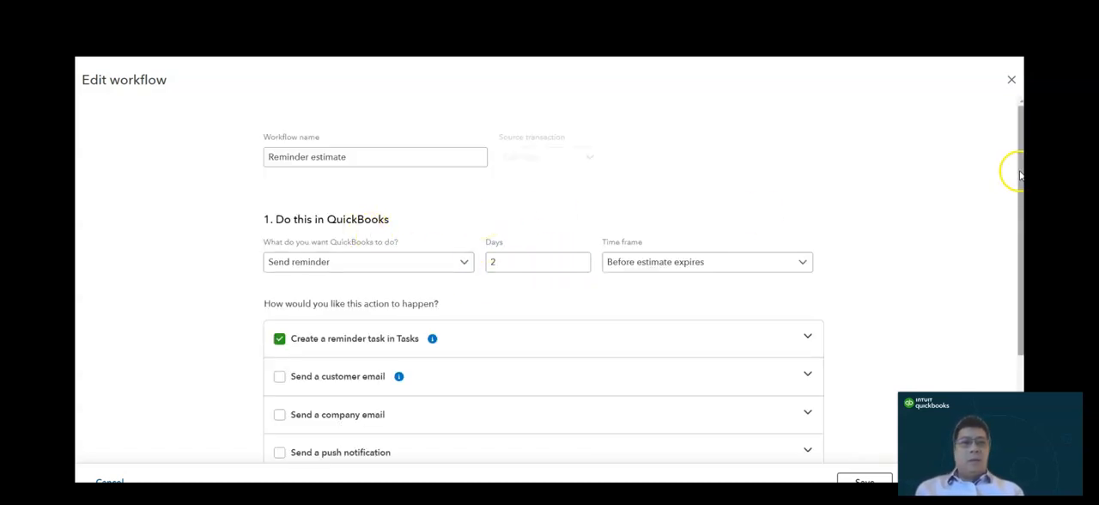
scroll(1020, 175, "down", 3)
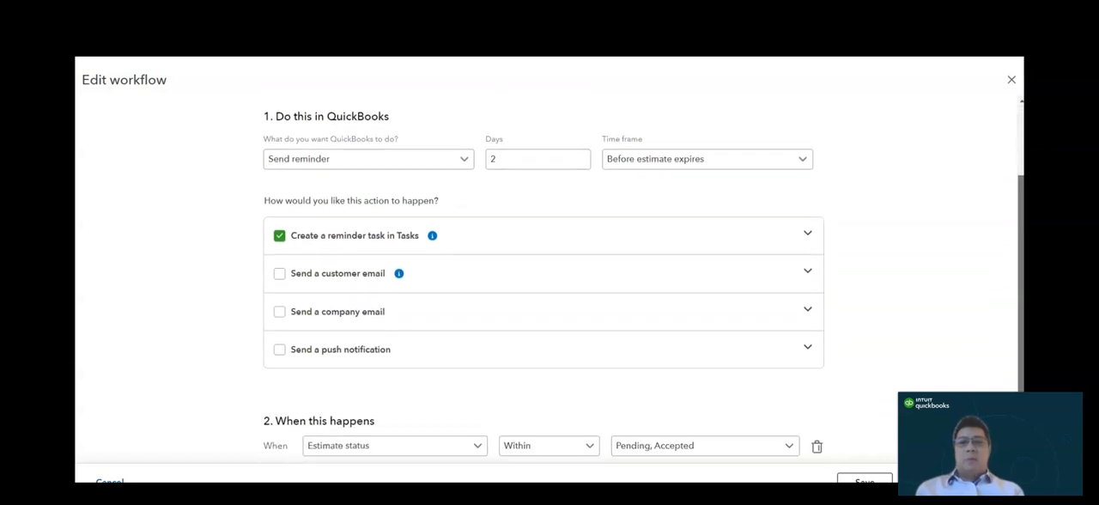
scroll(549, 275, "down", 1)
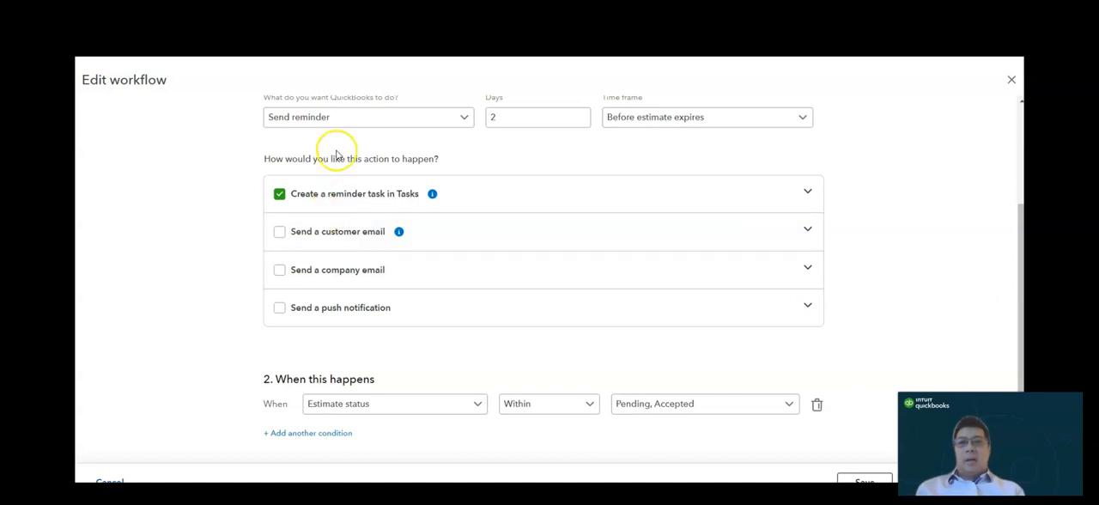
- Examine the estimate reminder's time frame and the operator and status choices of its condition, keeping the settings as they are
left_click(689, 127)
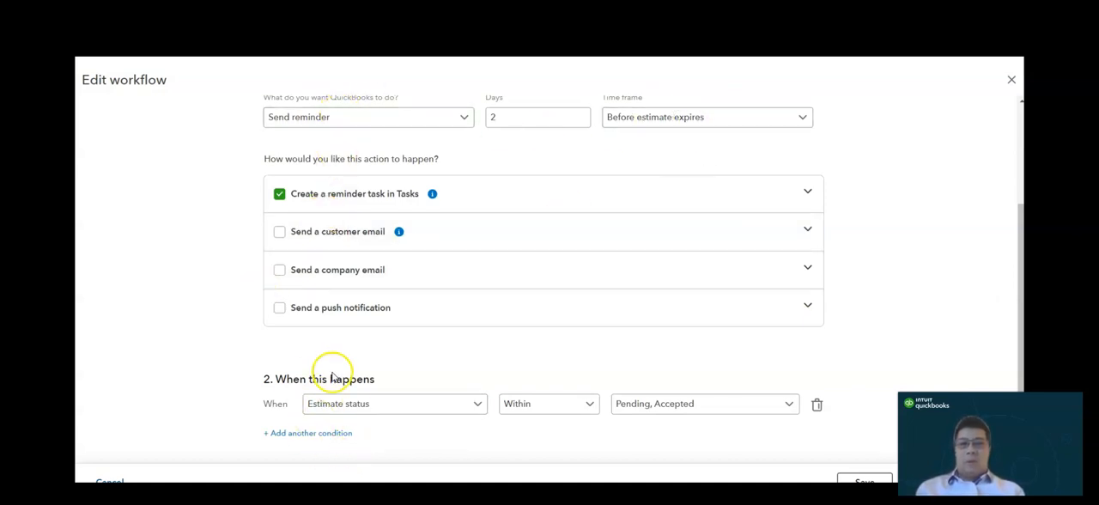
left_click(581, 410)
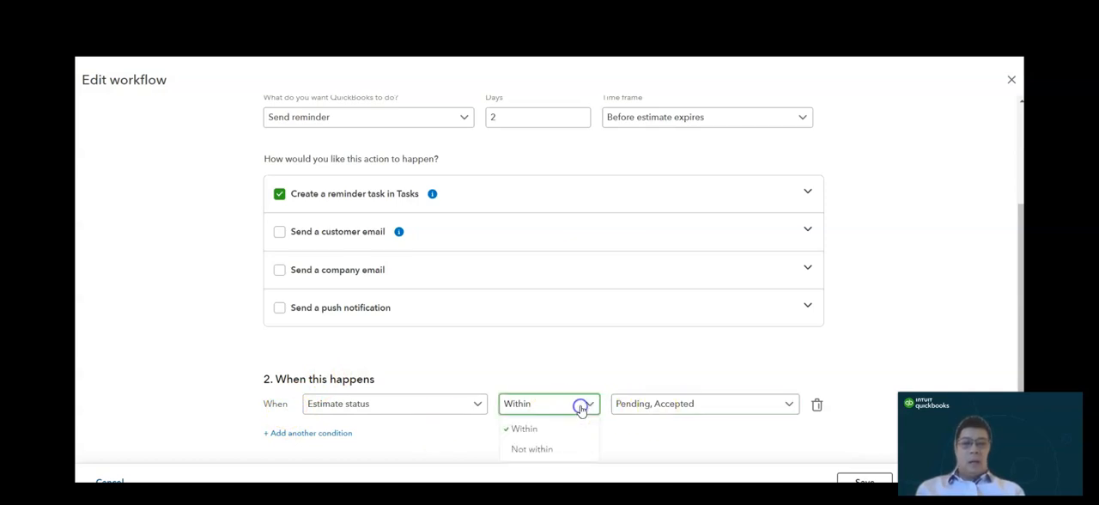
key("Escape")
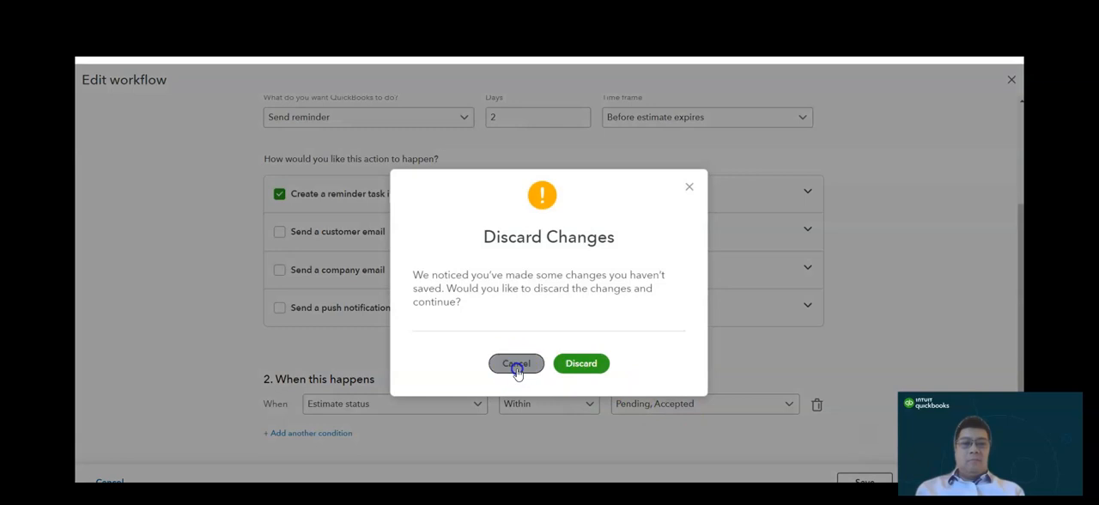
left_click(516, 366)
left_click(742, 404)
left_click(901, 299)
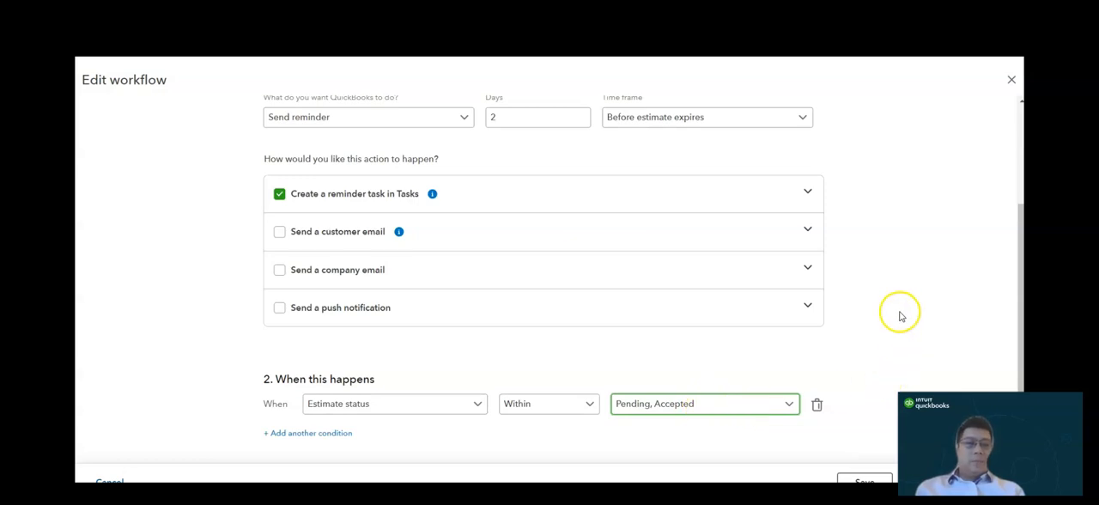
left_click(1020, 315)
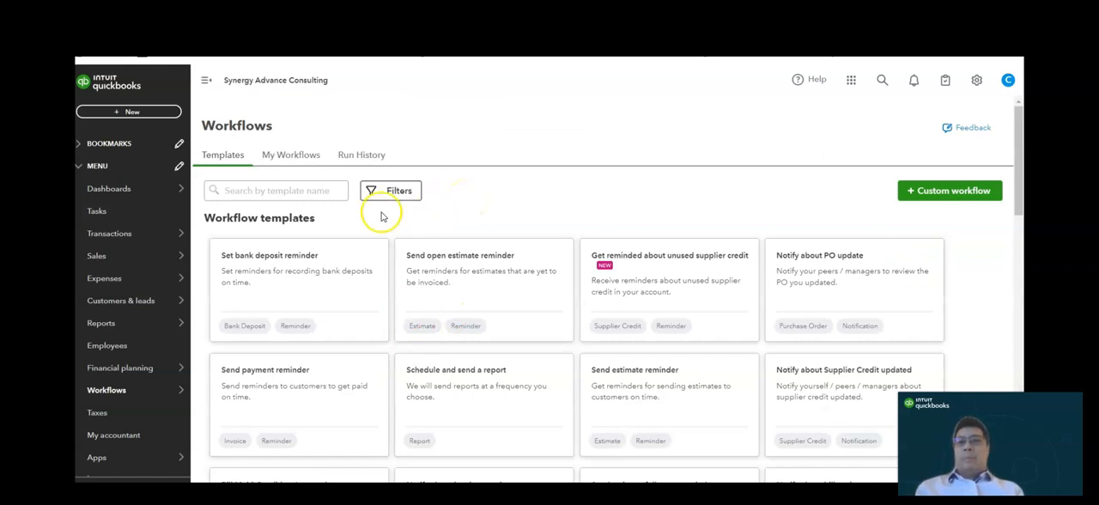
- Search the templates for "approval", and start a workflow named "Invoice Approval v2" from Invoice Multi-Condition Approval
left_click(306, 191)
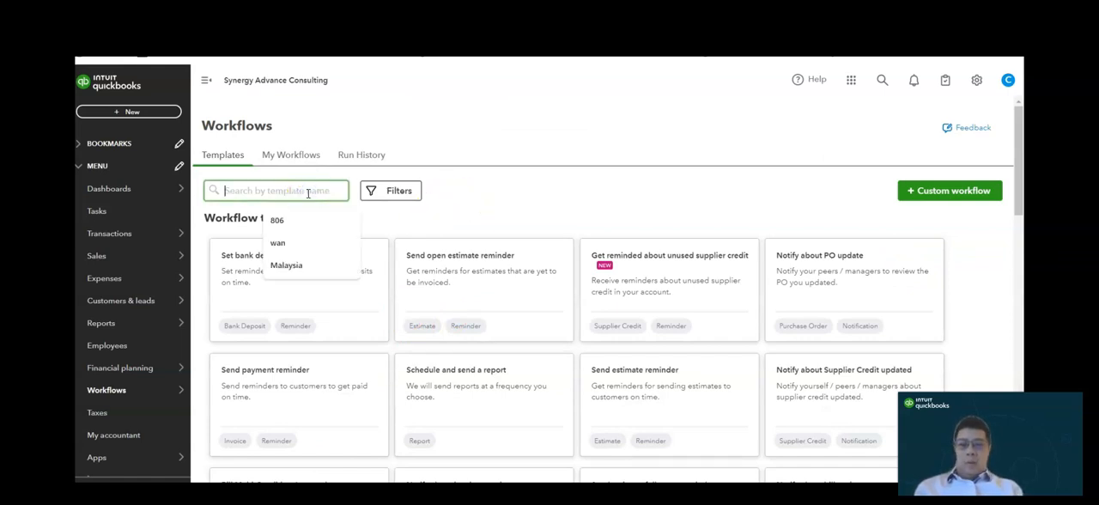
type("approval")
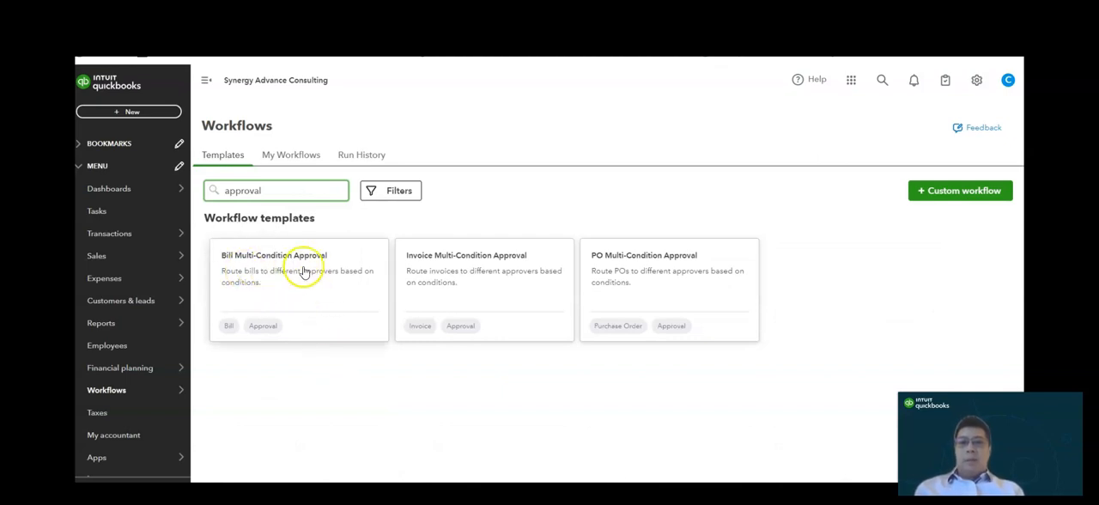
left_click(480, 276)
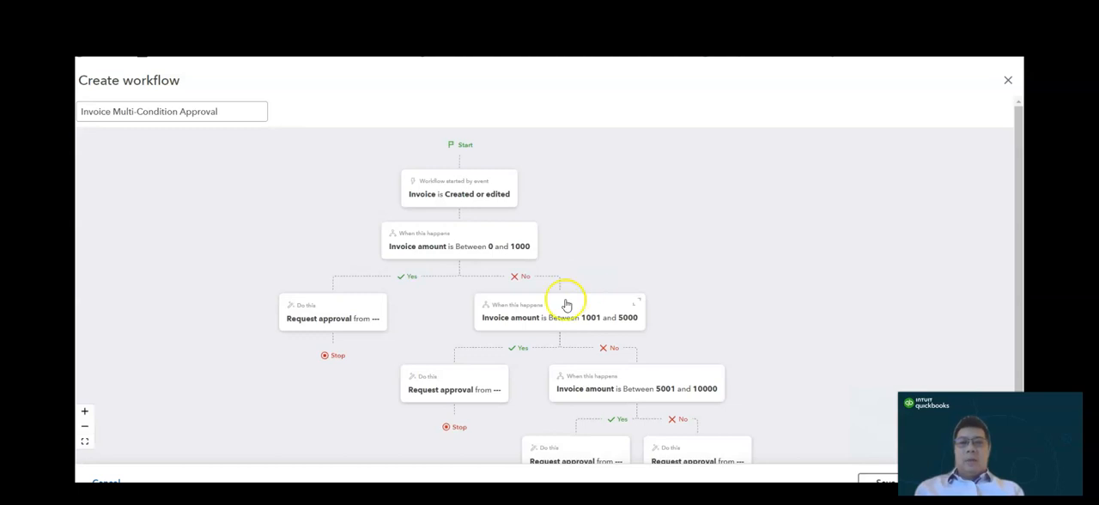
left_click(245, 111)
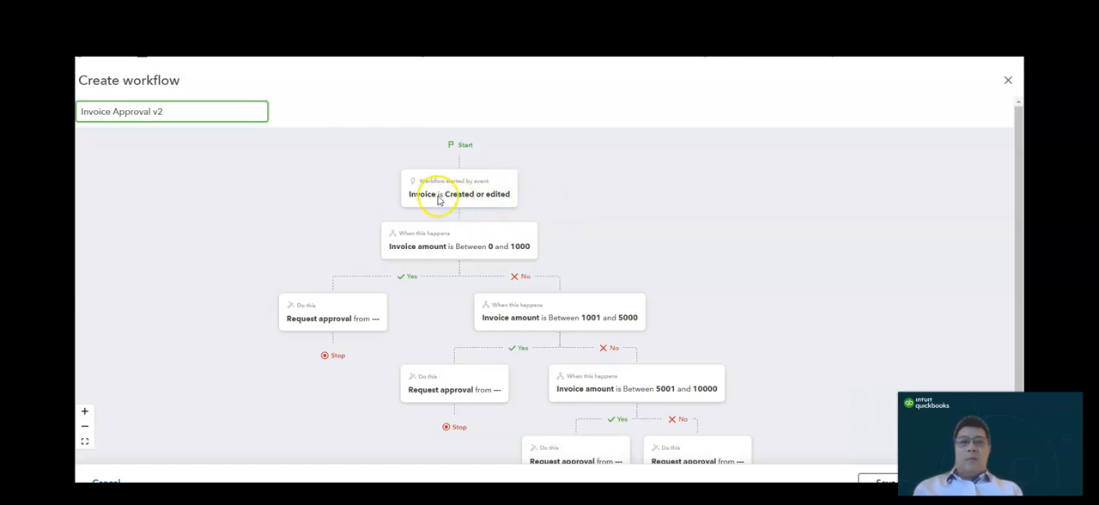
- Set the first condition of the approval workflow to an invoice amount between 100 and 10000
left_click(487, 254)
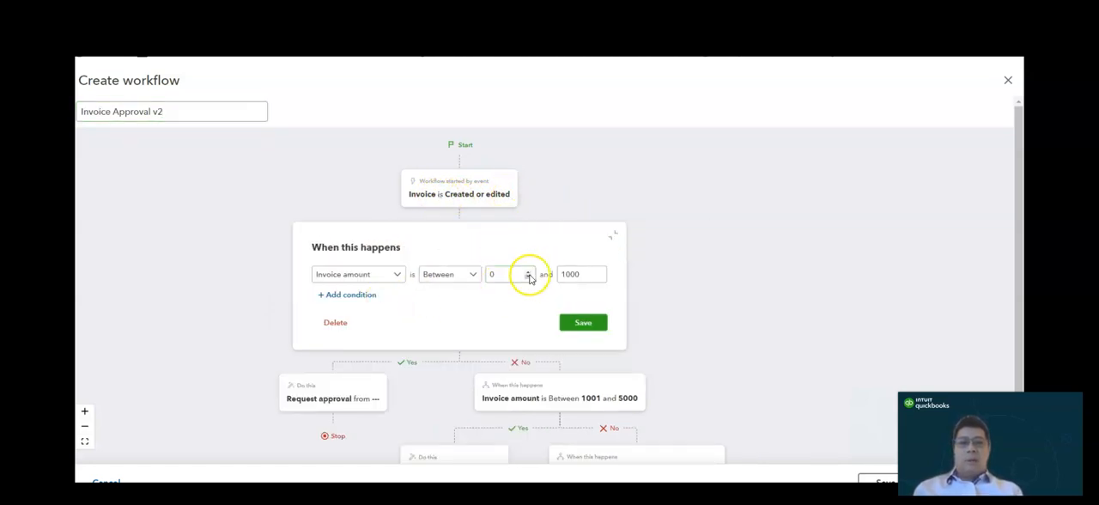
left_click(503, 274)
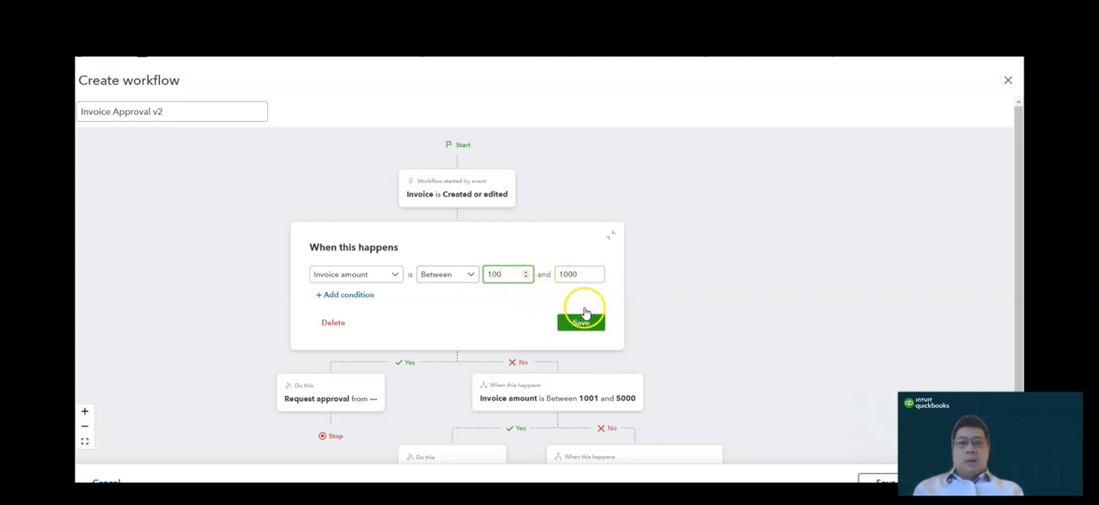
left_click(562, 275)
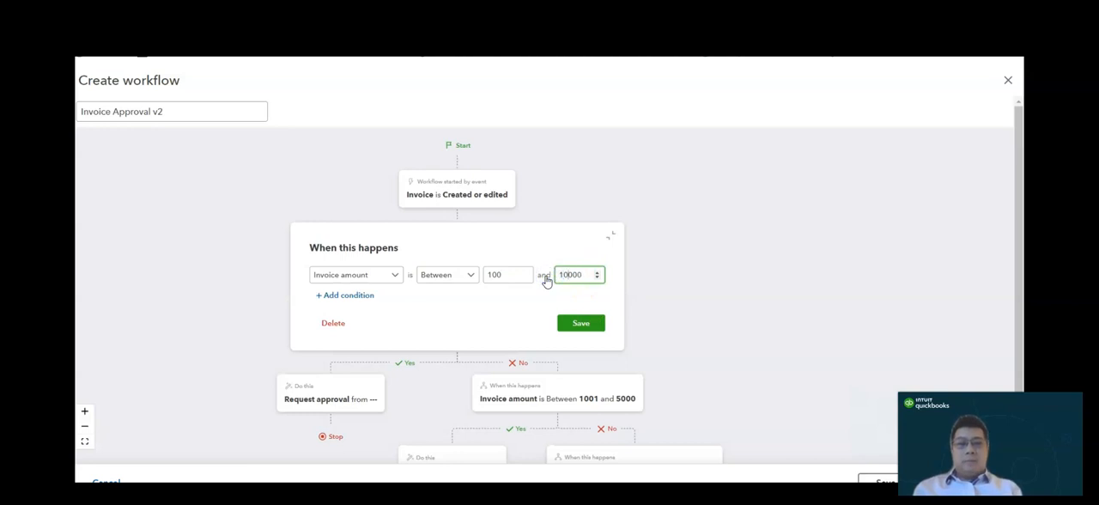
- Add a customer condition set to within the listed customer to the first approval condition, save it, and review the second invoice-amount condition
left_click(359, 296)
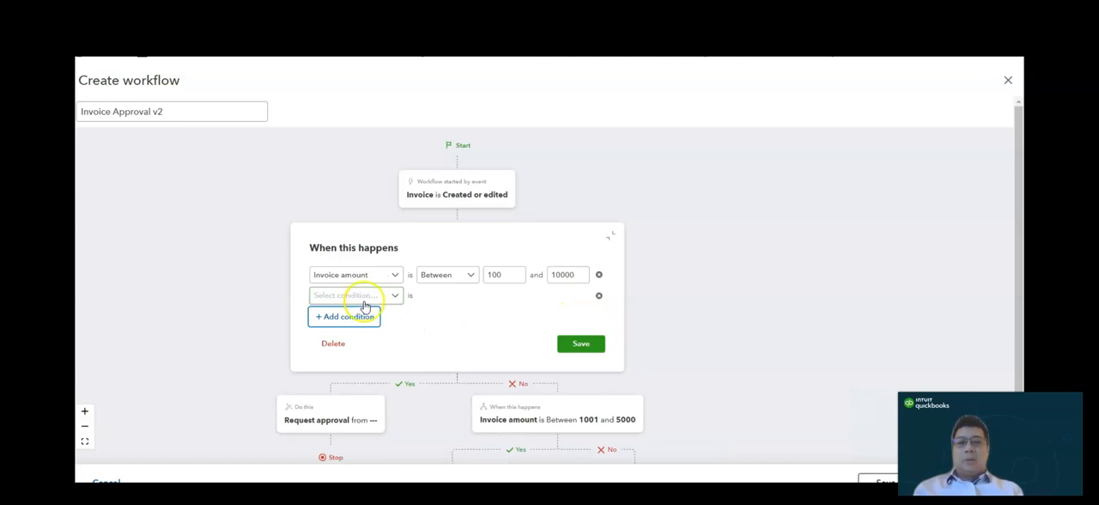
left_click(393, 298)
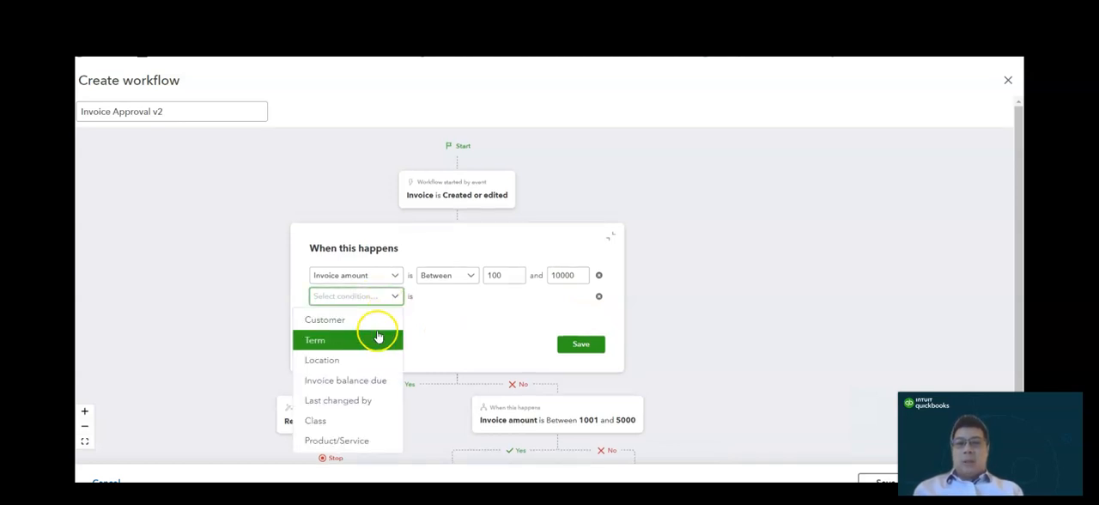
left_click(376, 323)
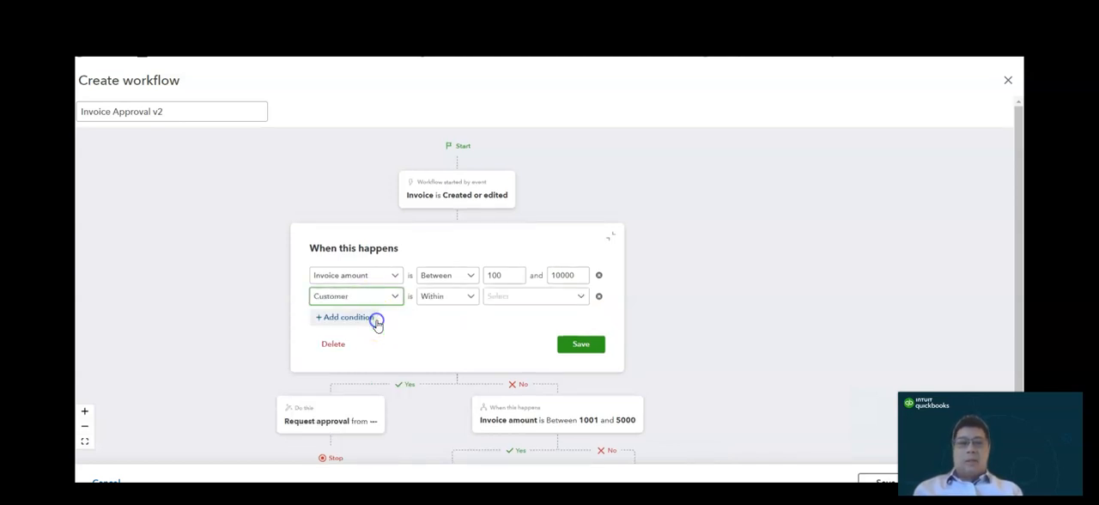
left_click(503, 299)
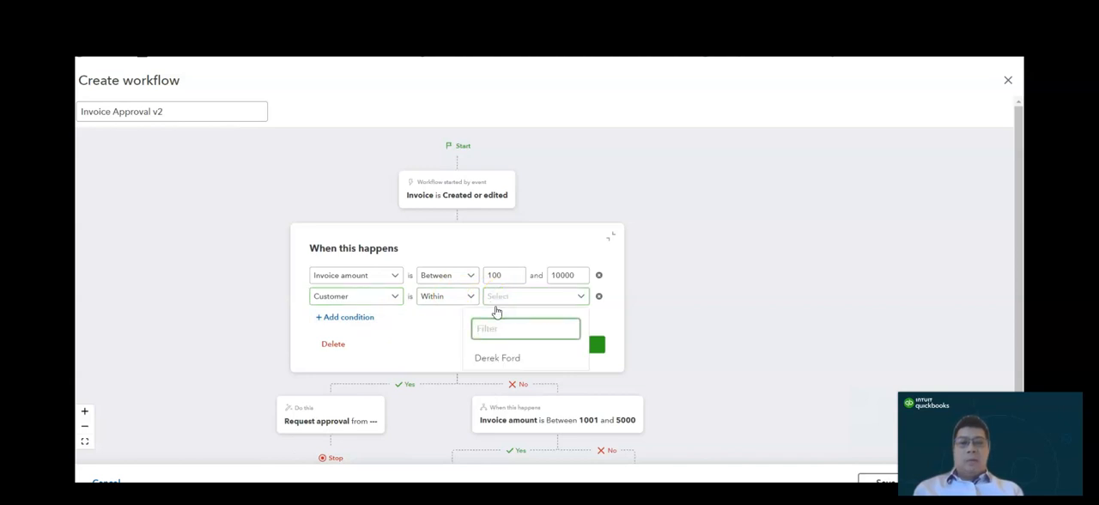
left_click(498, 360)
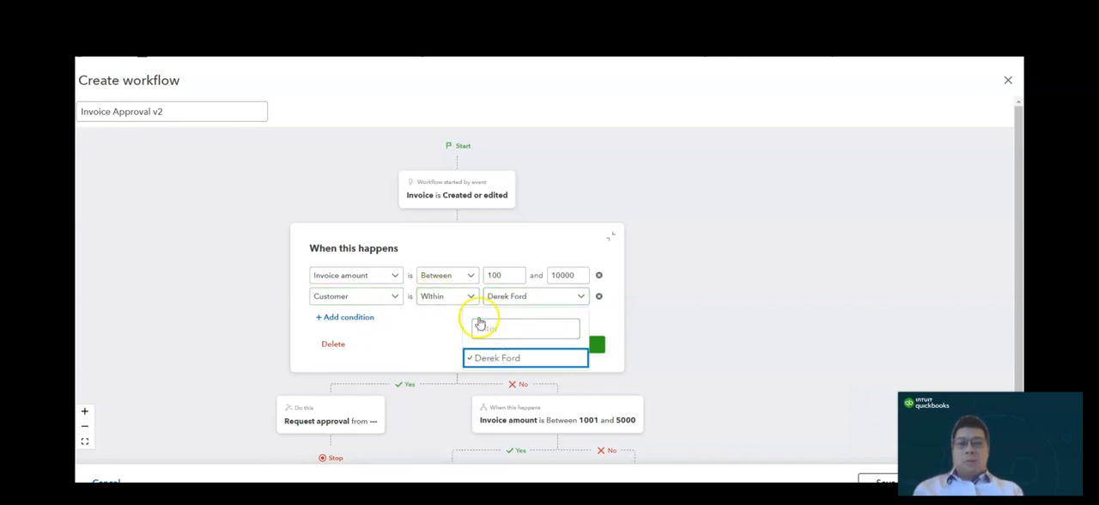
left_click(396, 348)
left_click(581, 347)
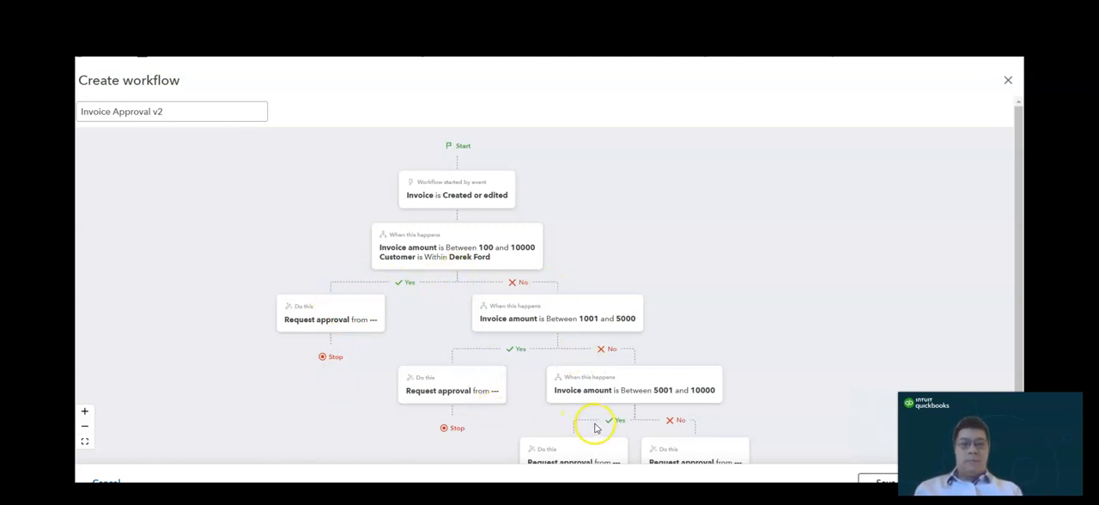
left_click(606, 318)
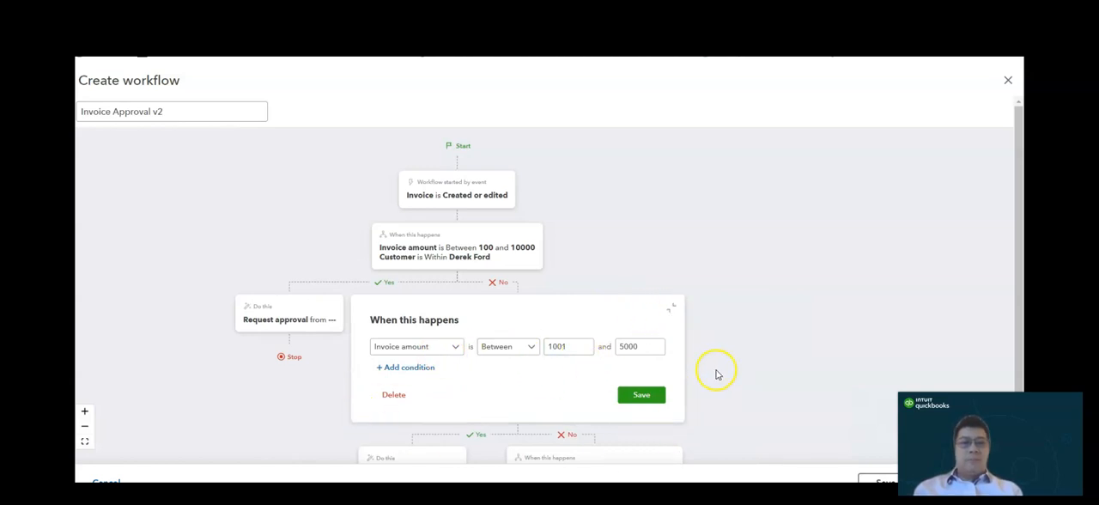
left_click(672, 306)
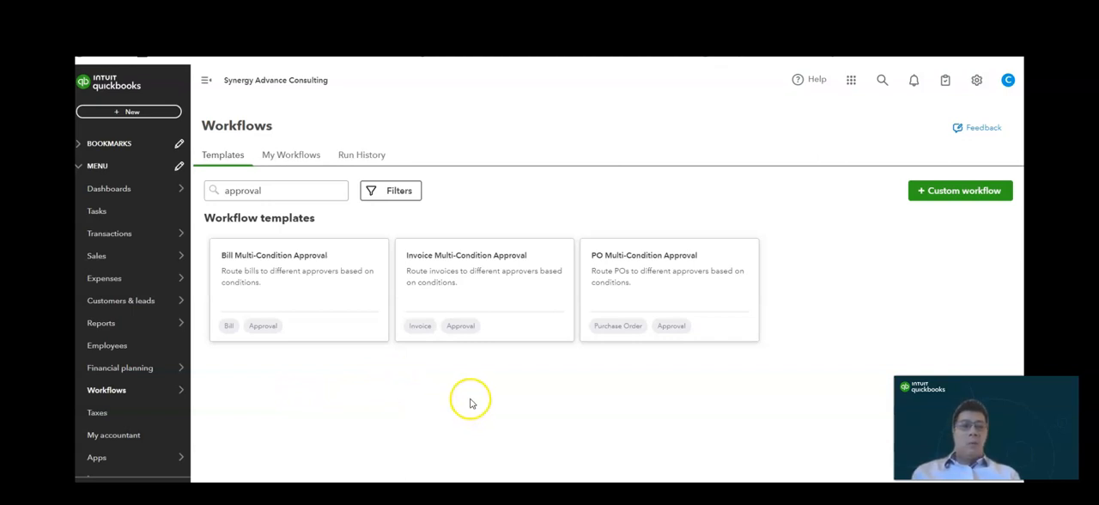
- Clear the "approval" search and look through the full list of workflow templates
left_click_drag(286, 190, 201, 194)
key("BackSpace")
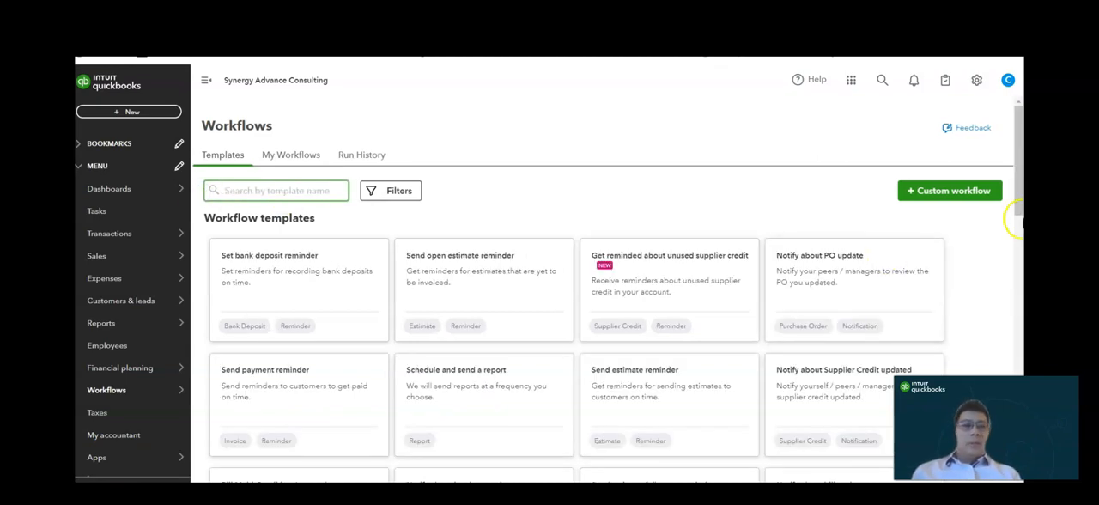
left_click_drag(1019, 175, 1019, 204)
scroll(1021, 246, "down", 10)
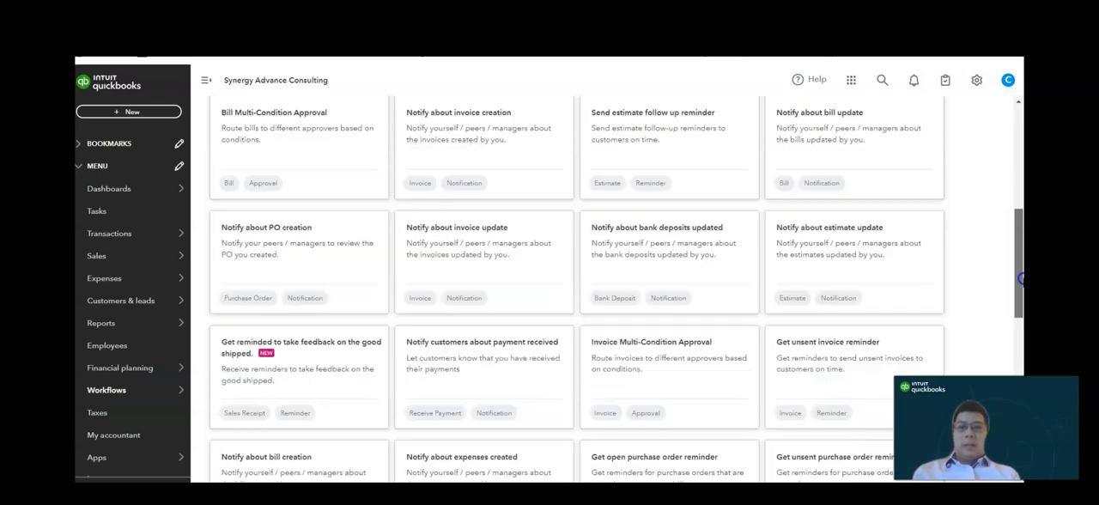
scroll(576, 284, "down", 1)
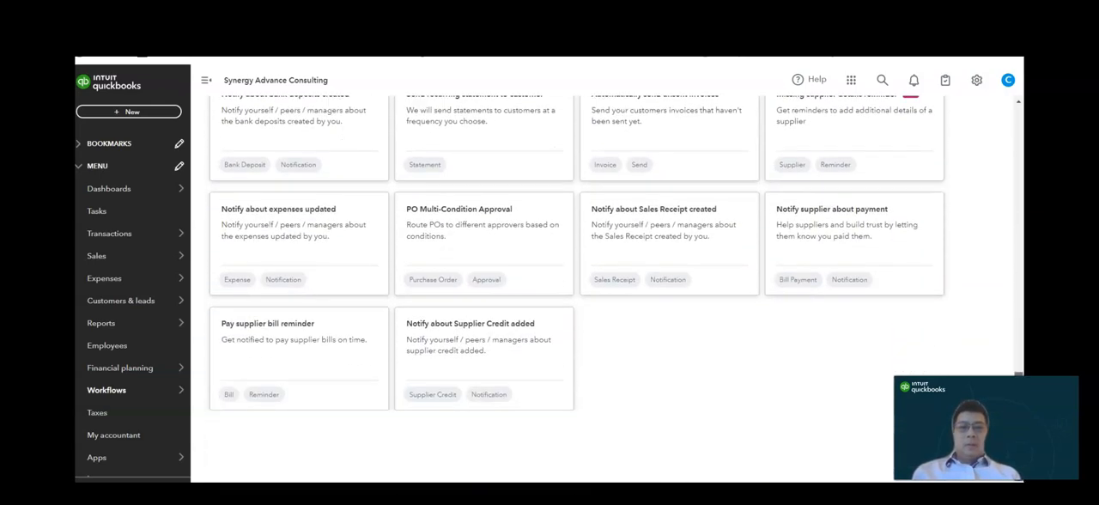
scroll(1020, 103, "up", 15)
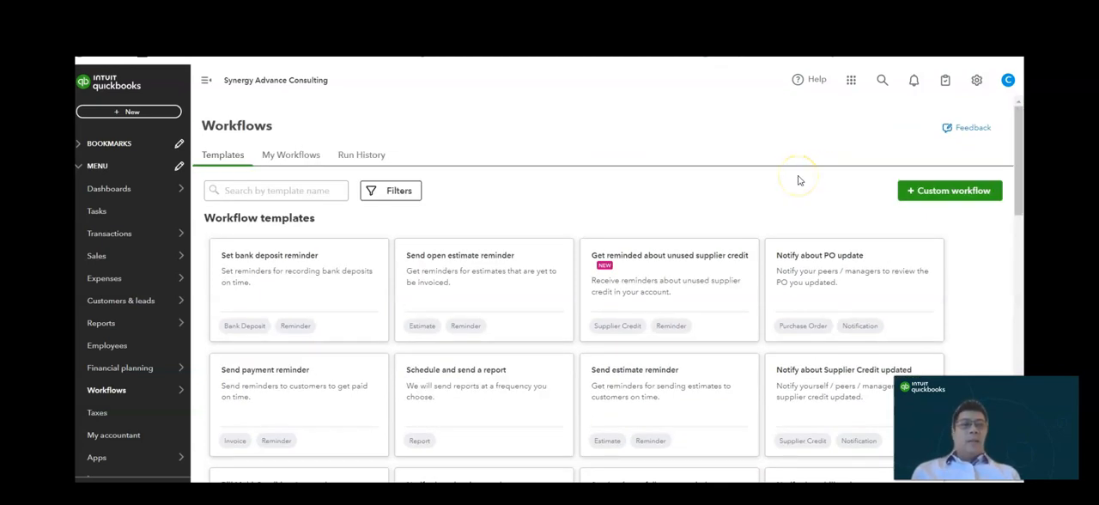
- Open the custom fields list and review the category and form settings of the PO number field, leaving them as they are
left_click(976, 80)
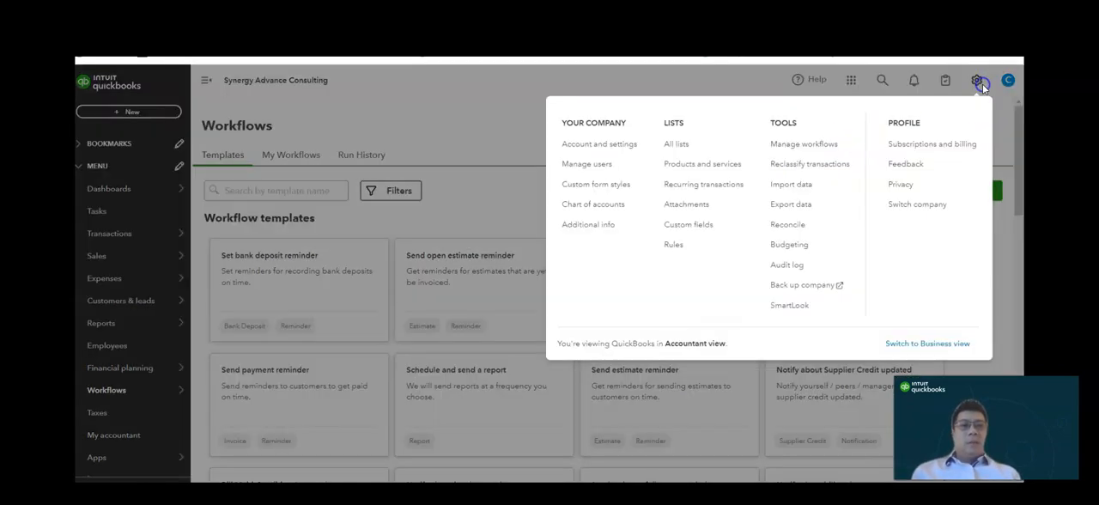
left_click(712, 226)
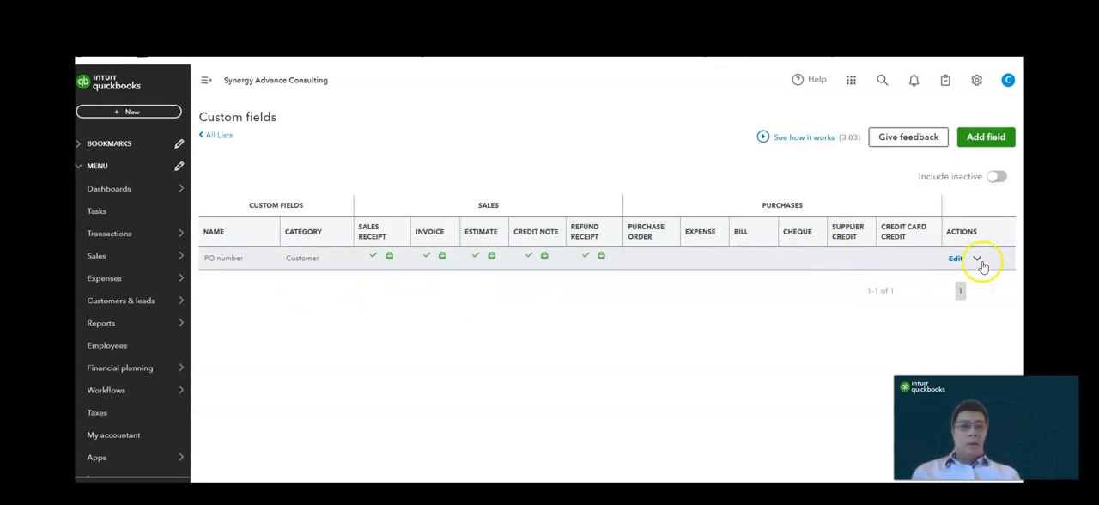
left_click(953, 257)
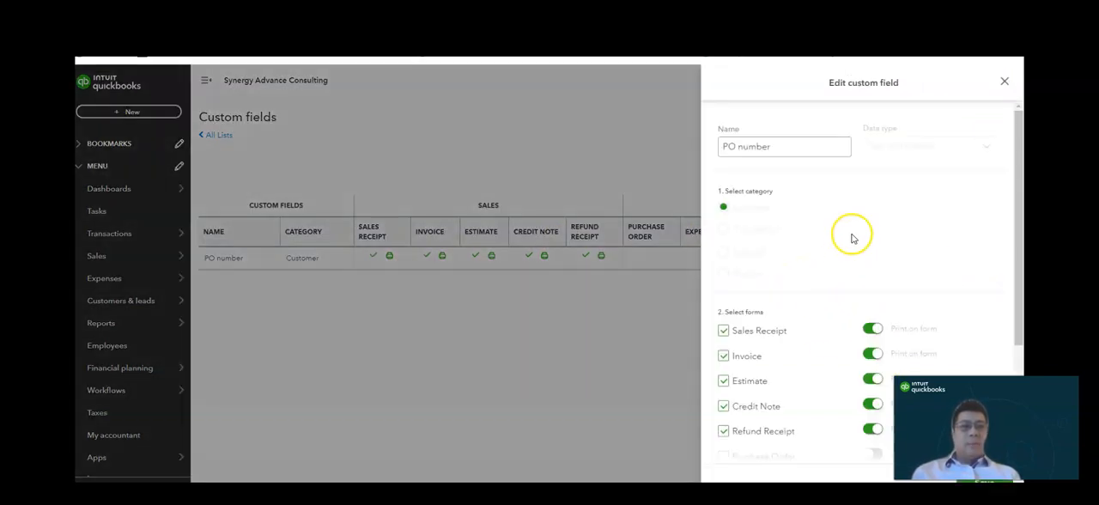
left_click_drag(1018, 198, 1017, 256)
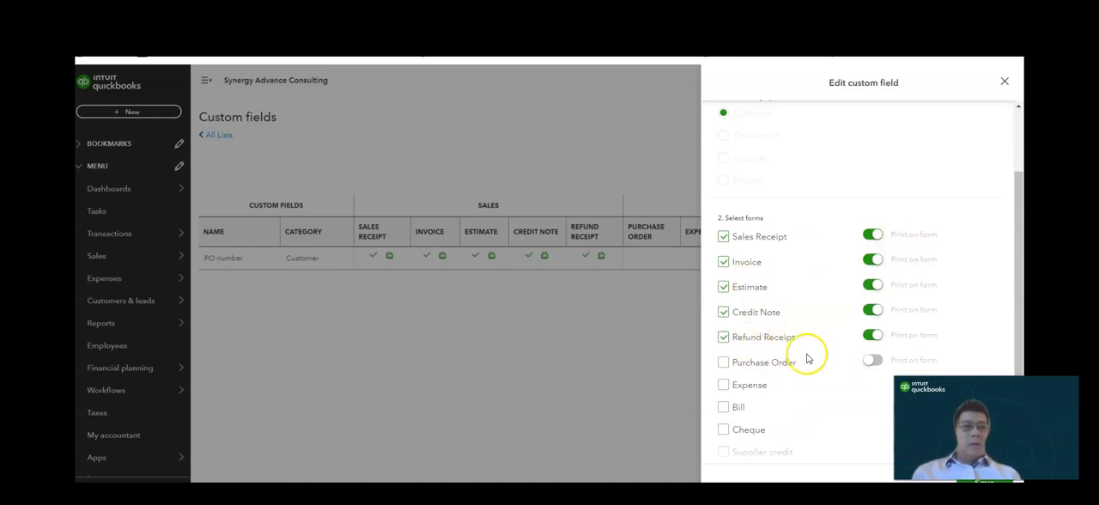
left_click(1005, 84)
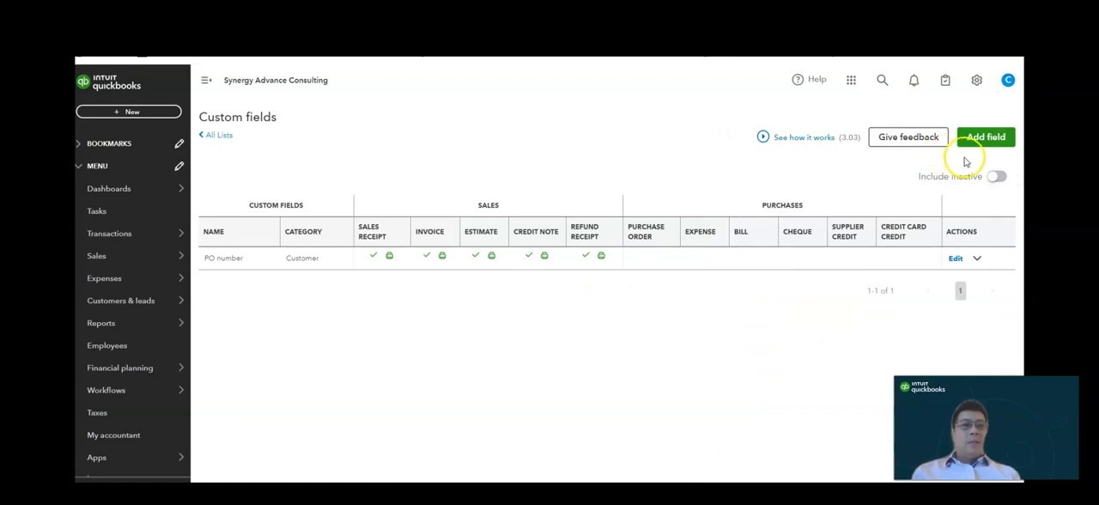
- Start a new custom field named "Sales person" with data type Text and number and category Transaction
left_click(983, 136)
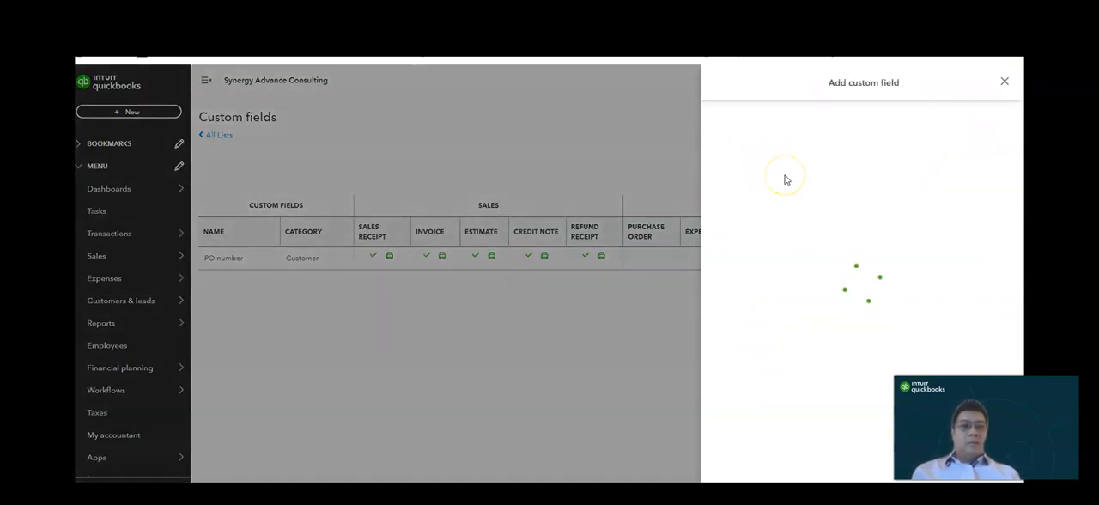
left_click(786, 146)
type("Sales person")
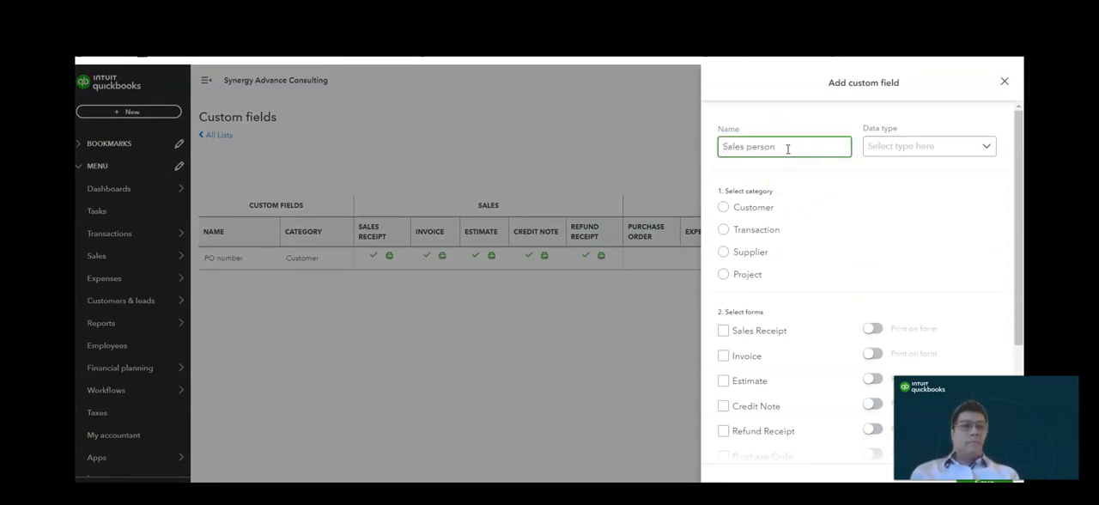
left_click(903, 146)
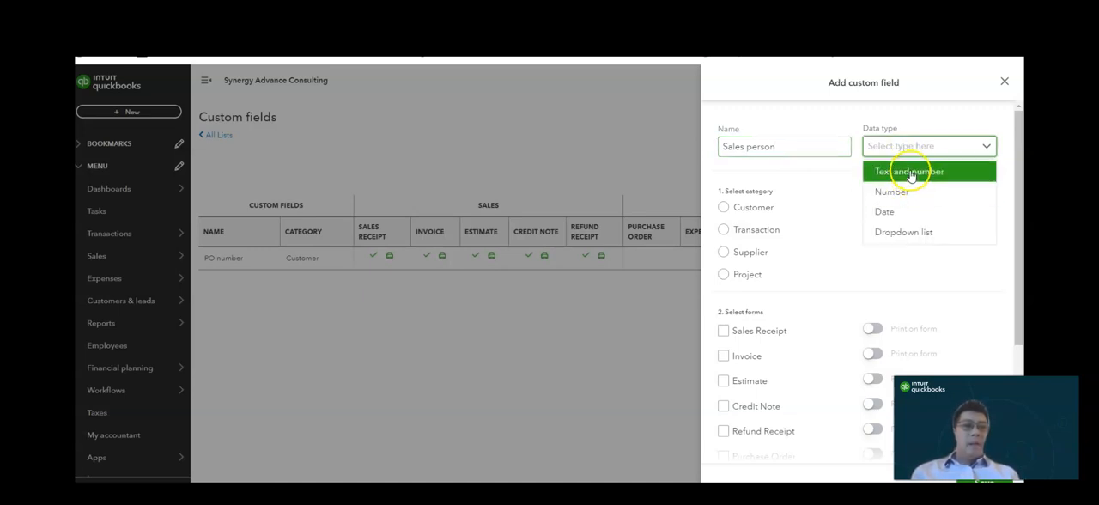
left_click(911, 174)
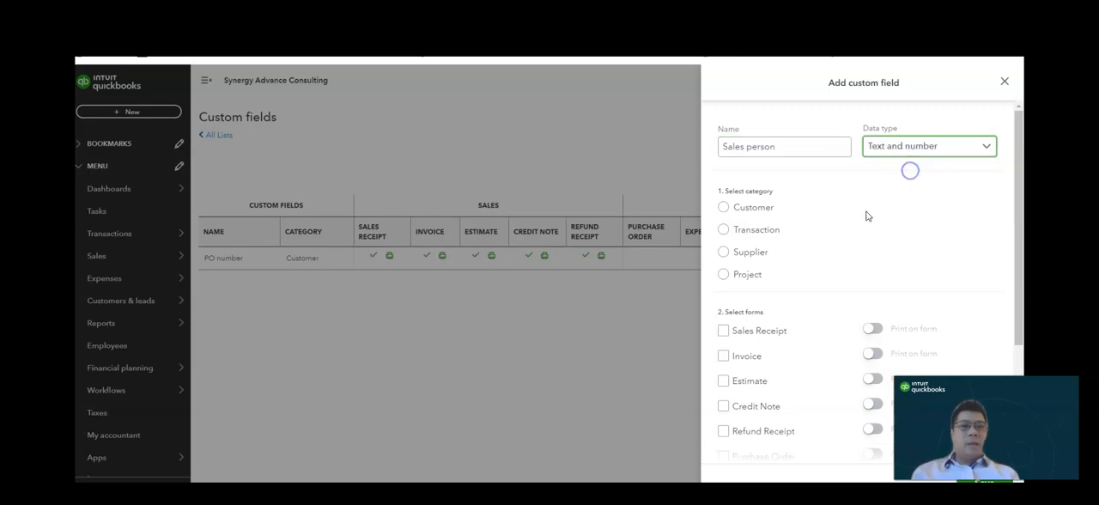
left_click(725, 230)
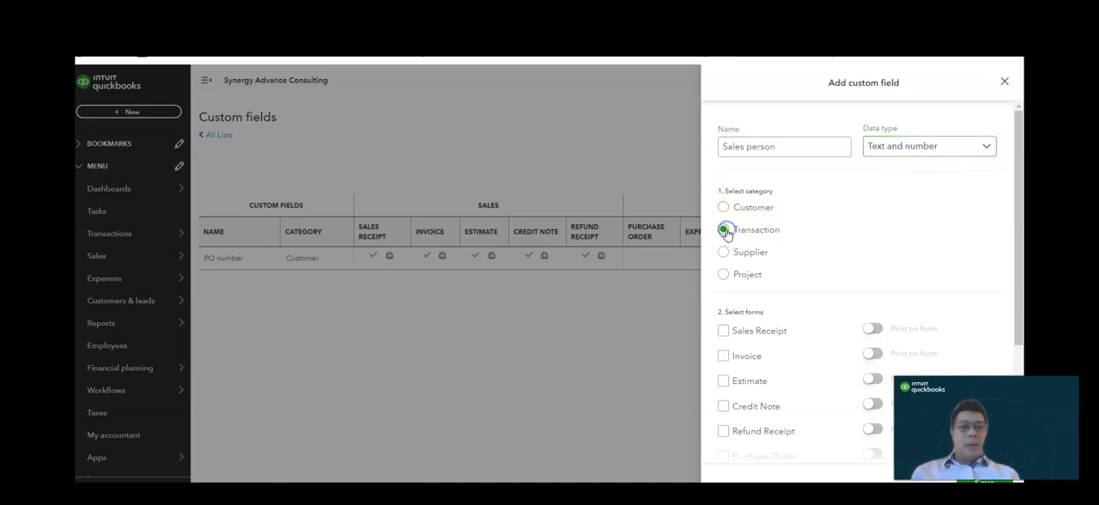
- Assign the Sales person field to Sales Receipt, Invoice and Estimate, enable printing on all three forms, and save the field
left_click(723, 355)
left_click(722, 381)
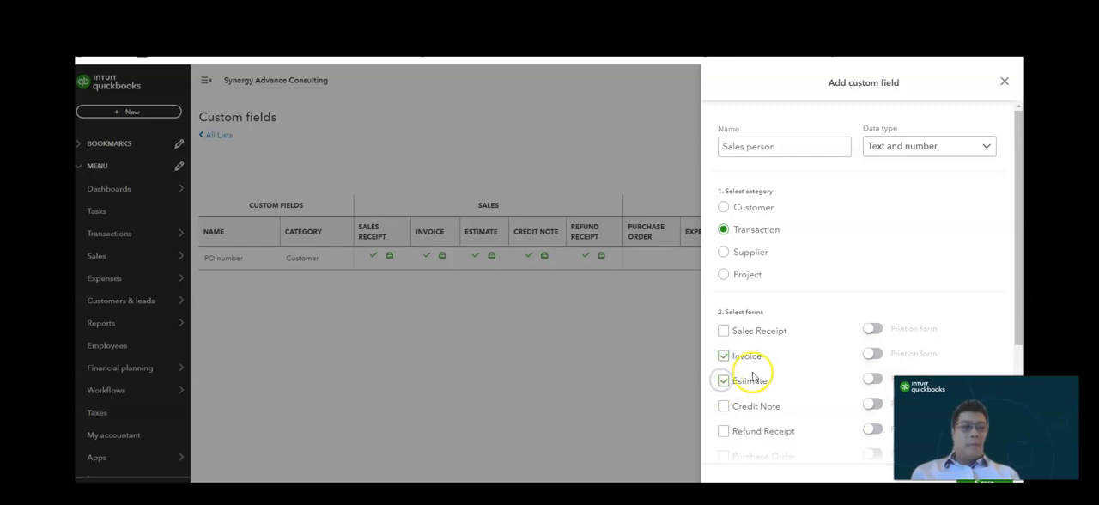
left_click(723, 330)
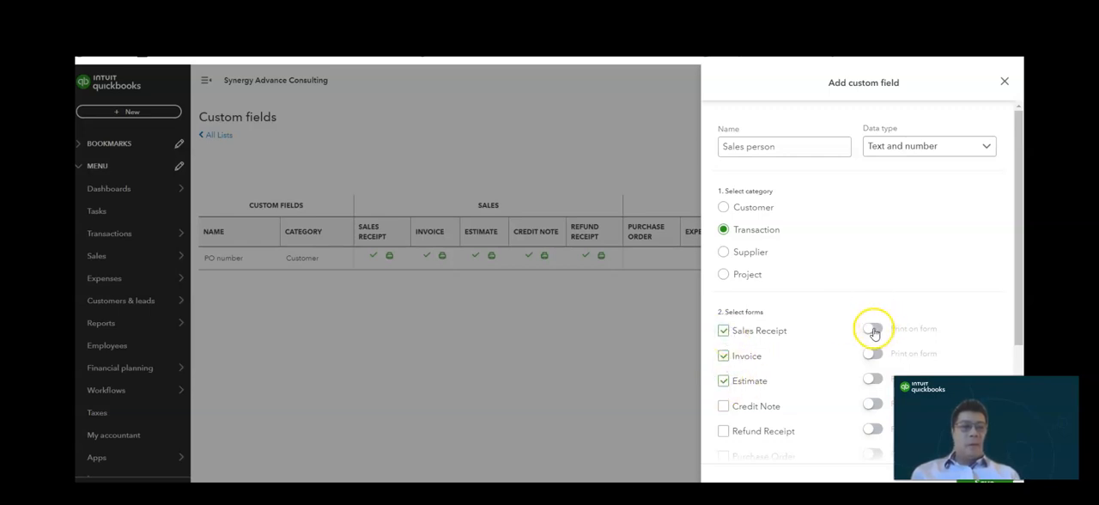
left_click(872, 379)
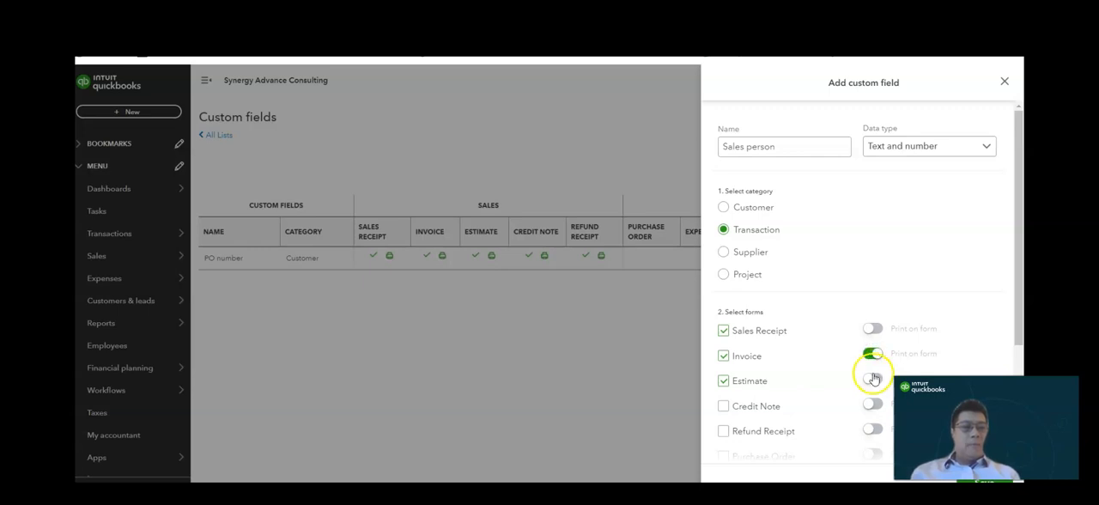
left_click(872, 329)
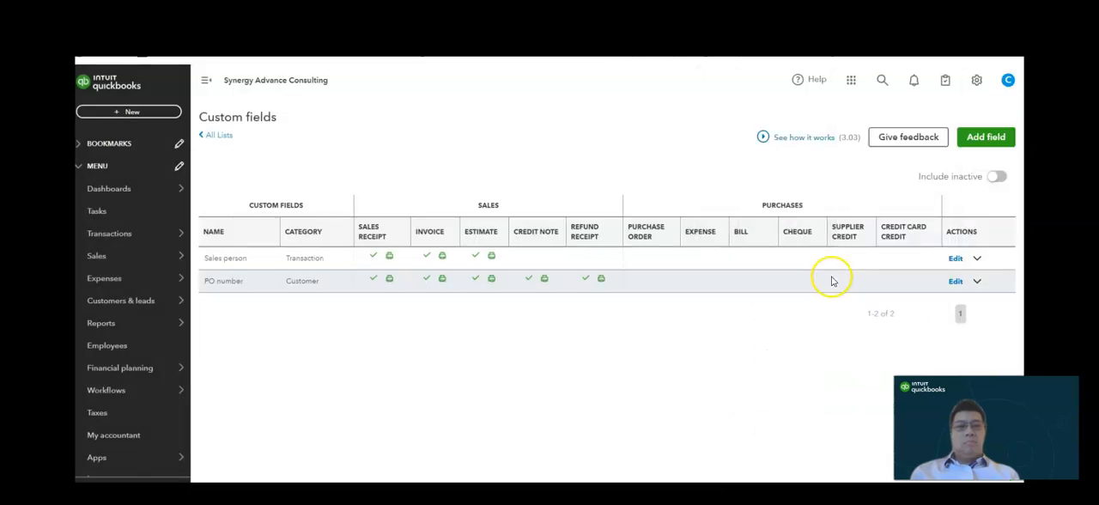
- Start another custom field named "Source lead" in the Transaction category, assigned to Sales Receipt, Invoice and Estimate
left_click(975, 144)
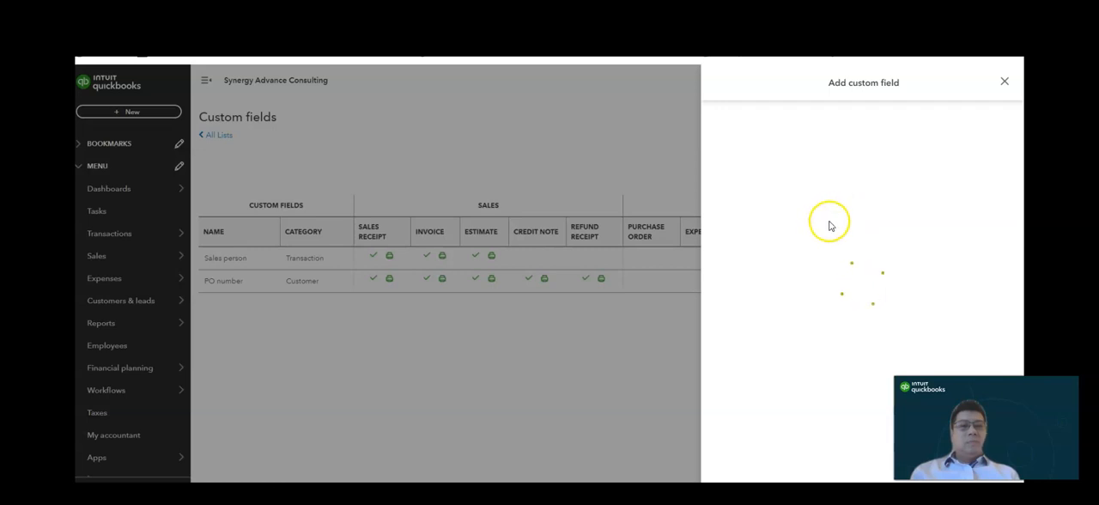
left_click(743, 144)
type("Source lead")
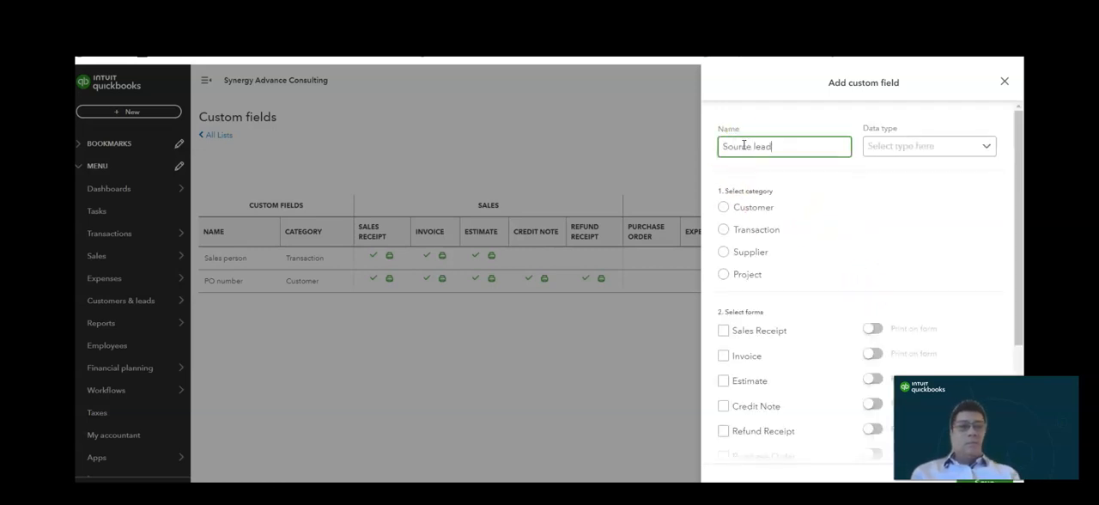
left_click(721, 232)
left_click(724, 331)
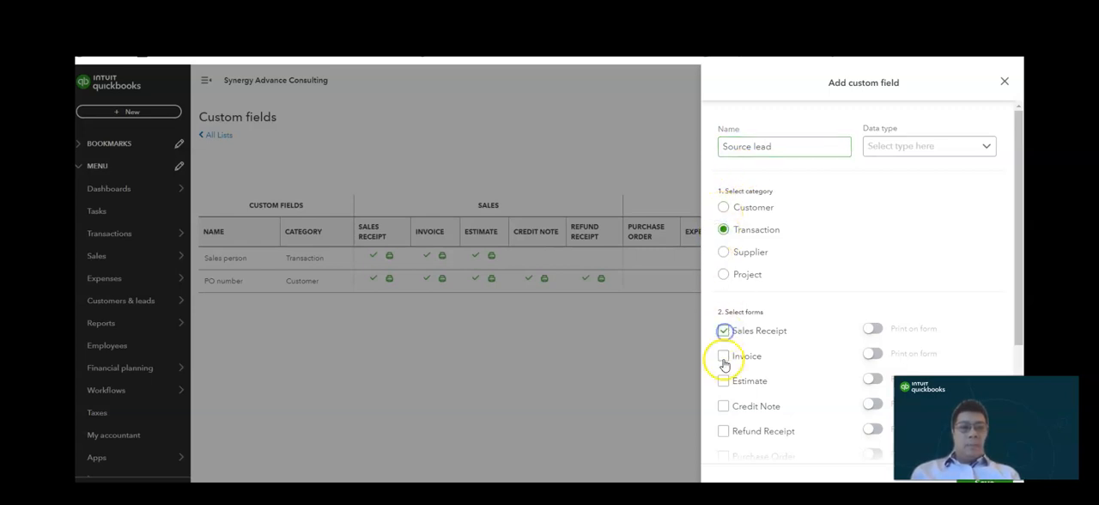
left_click(724, 359)
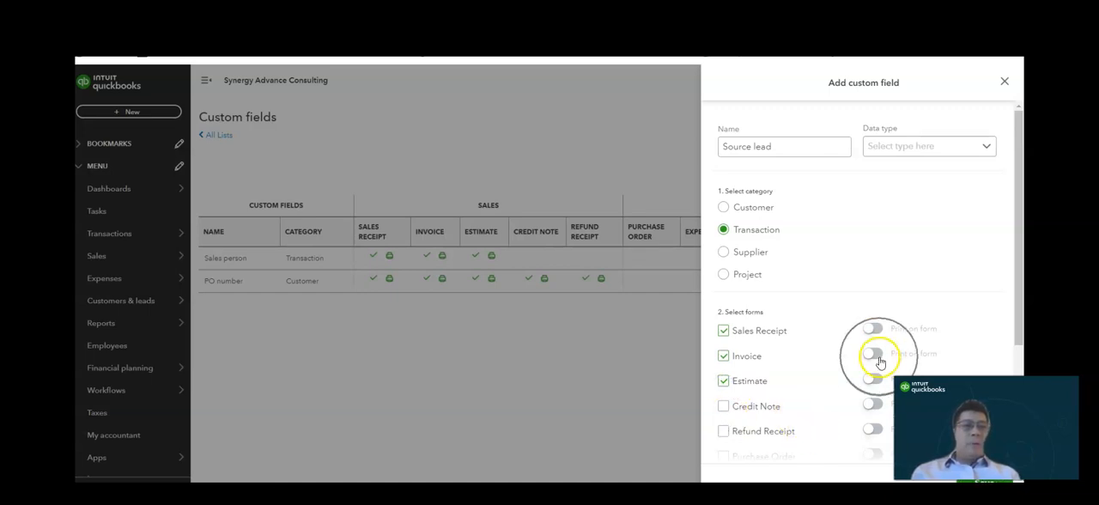
- Make Source lead a Dropdown list with the items "Facebook" and "Customer referral", and save the field
left_click(919, 146)
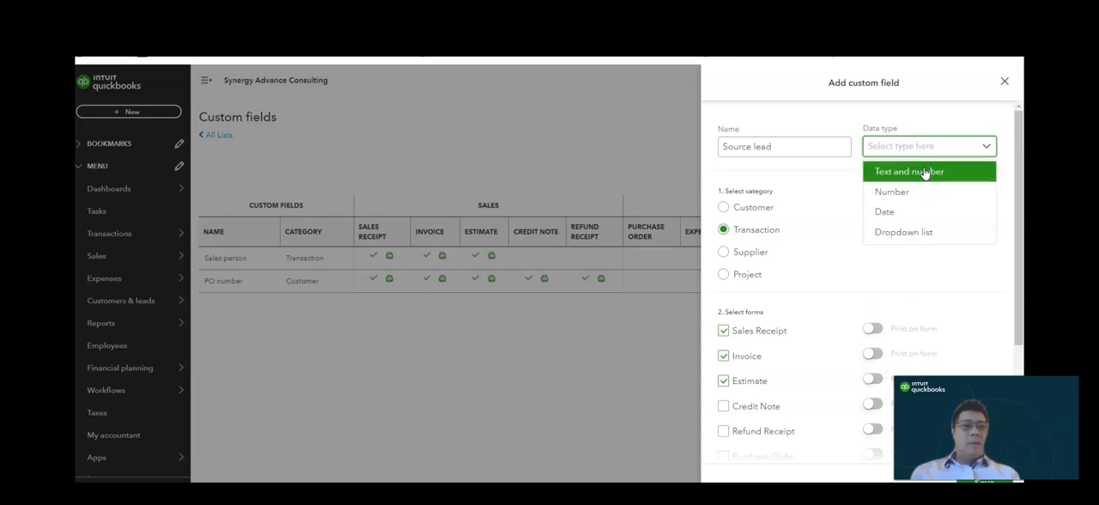
left_click(925, 173)
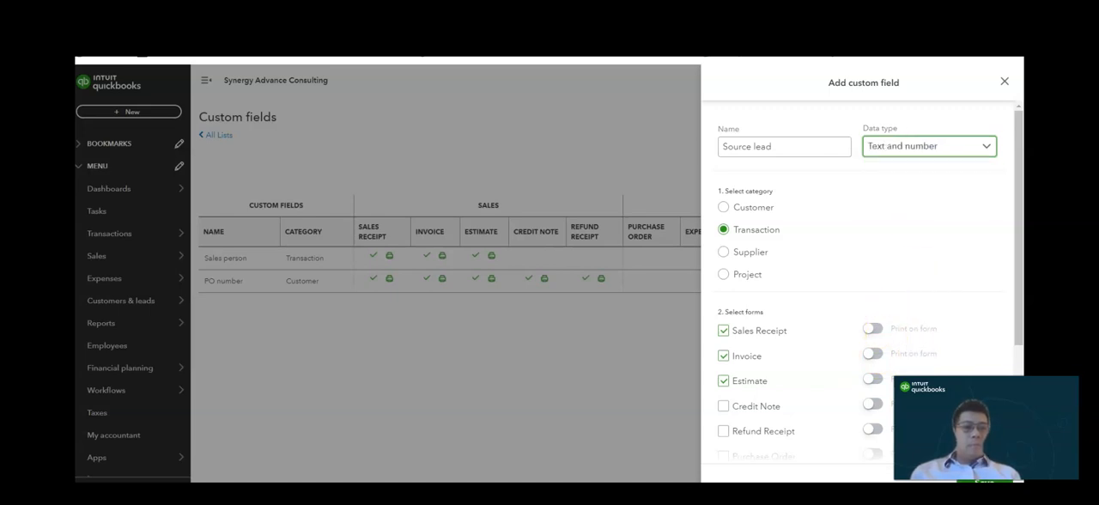
left_click(932, 143)
left_click(913, 232)
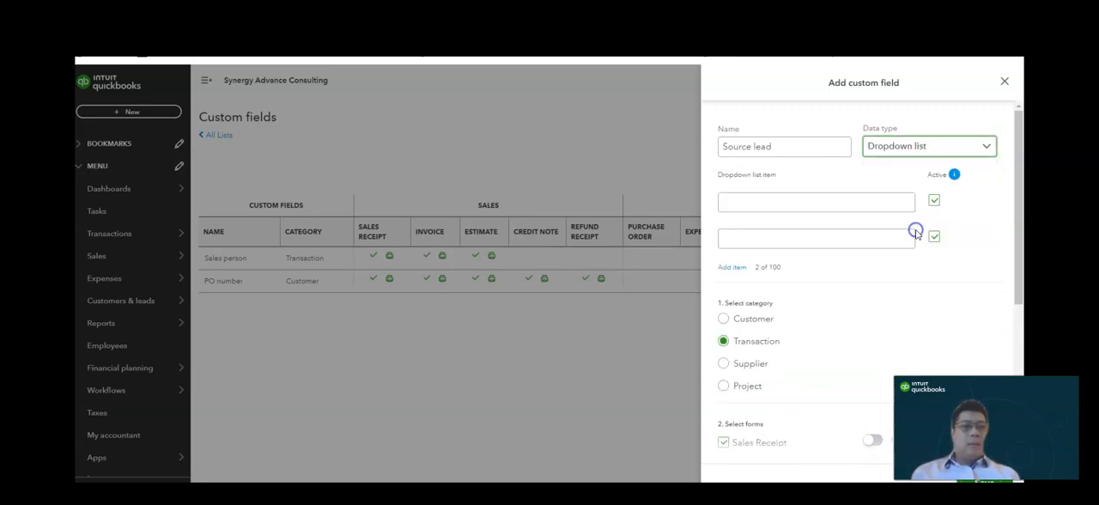
left_click(798, 201)
type("Facebook")
left_click(788, 238)
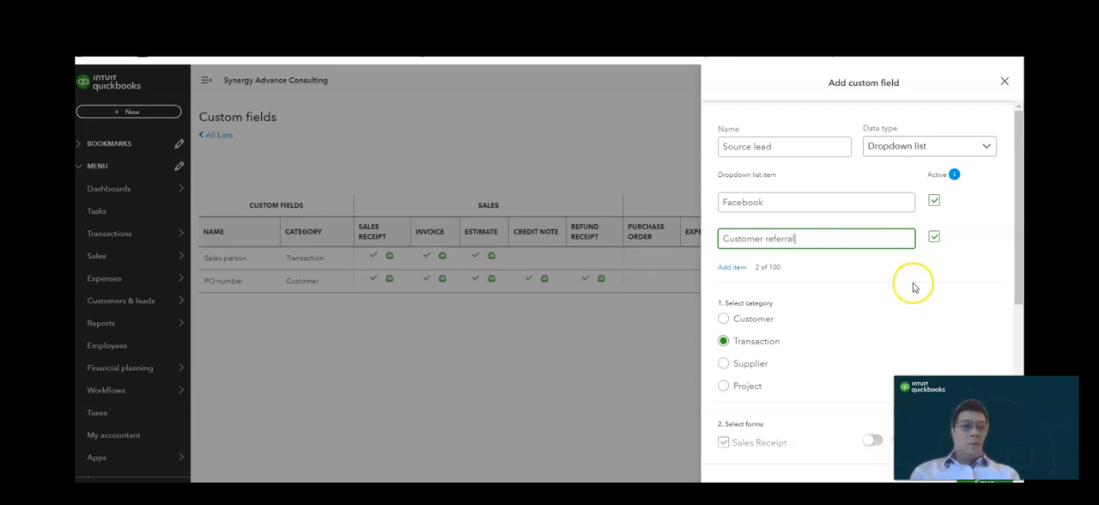
left_click(988, 481)
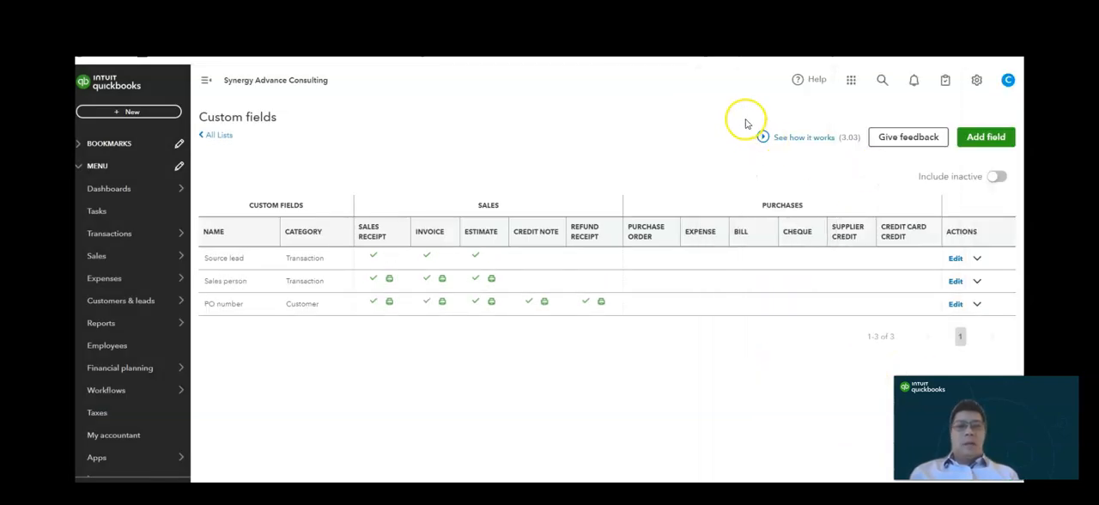
- Start a new invoice and fill in its PO number, the sales person's name, and Customer referral as the source lead
left_click(680, 319)
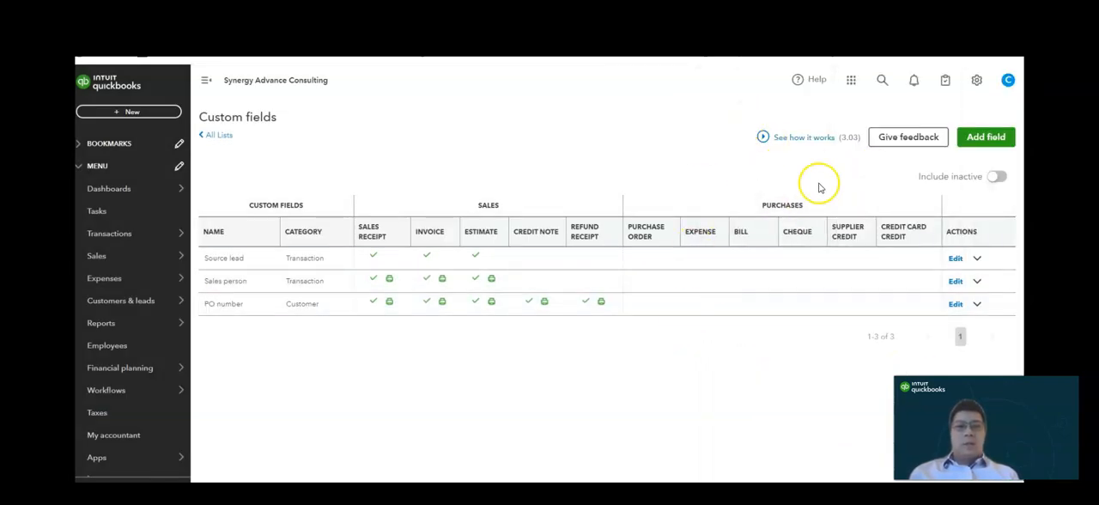
left_click(127, 113)
left_click(161, 180)
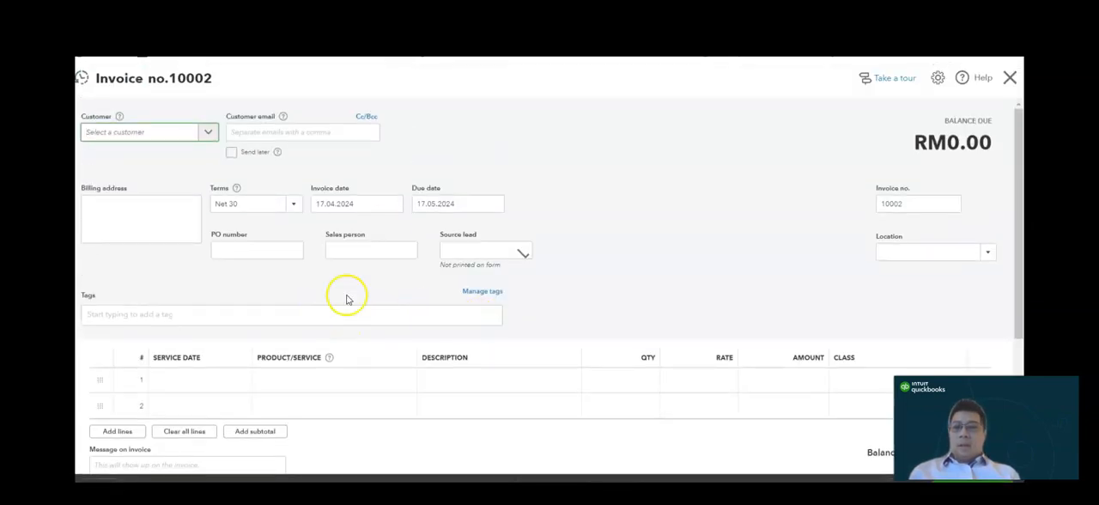
left_click(281, 249)
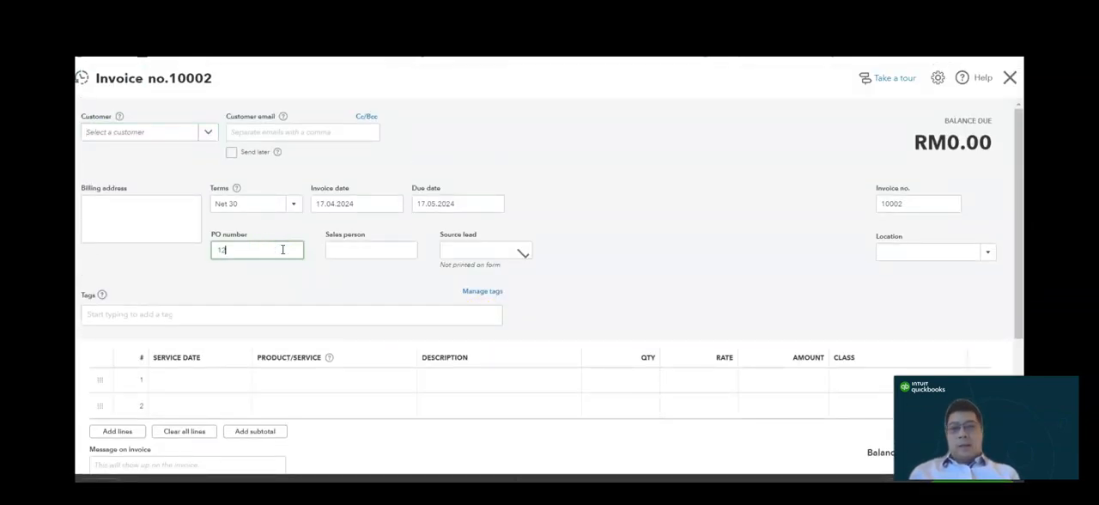
left_click(370, 258)
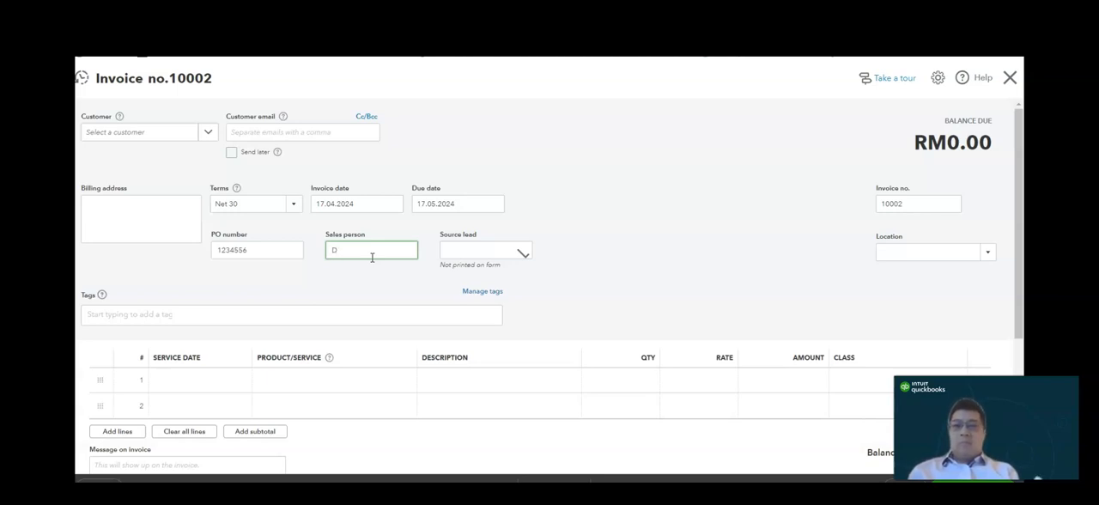
left_click(483, 249)
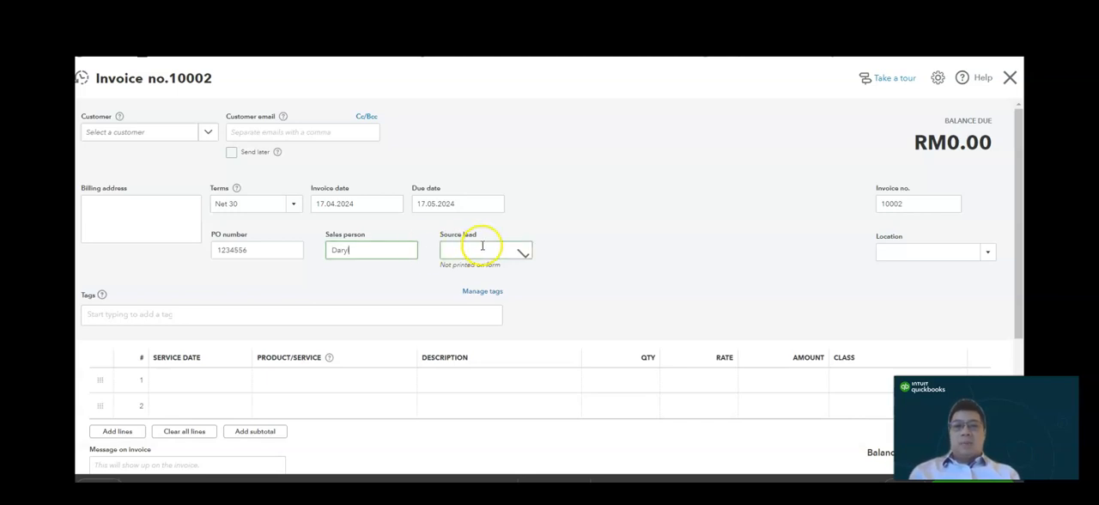
left_click(527, 253)
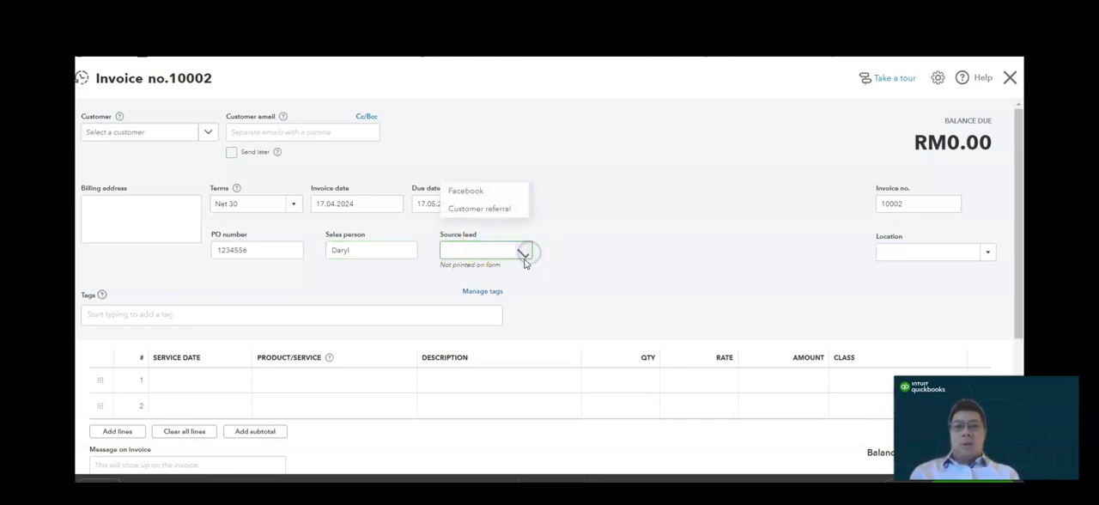
left_click(486, 209)
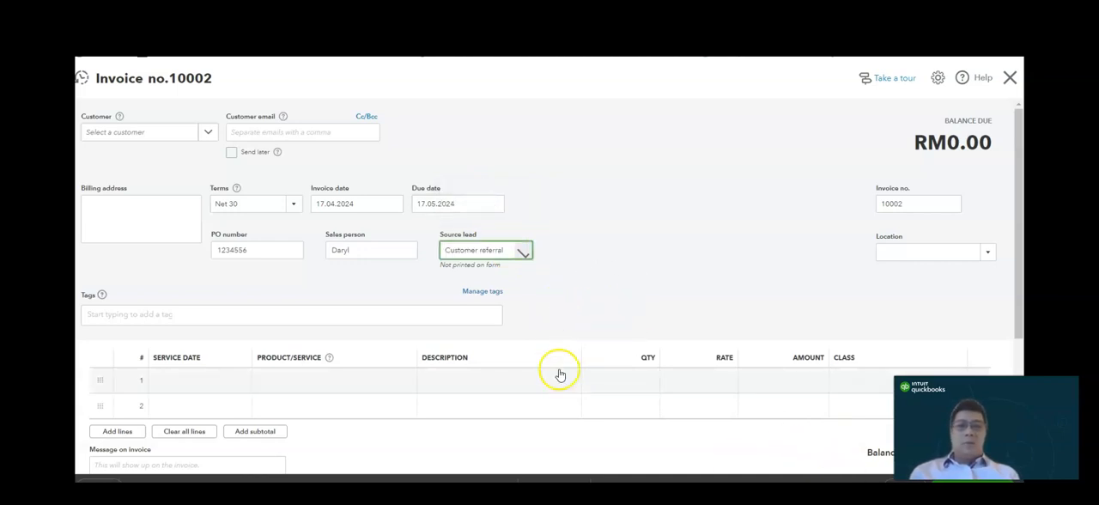
- Bill the existing customer for one Sales line at a rate of 1,000 and save the invoice
left_click(178, 133)
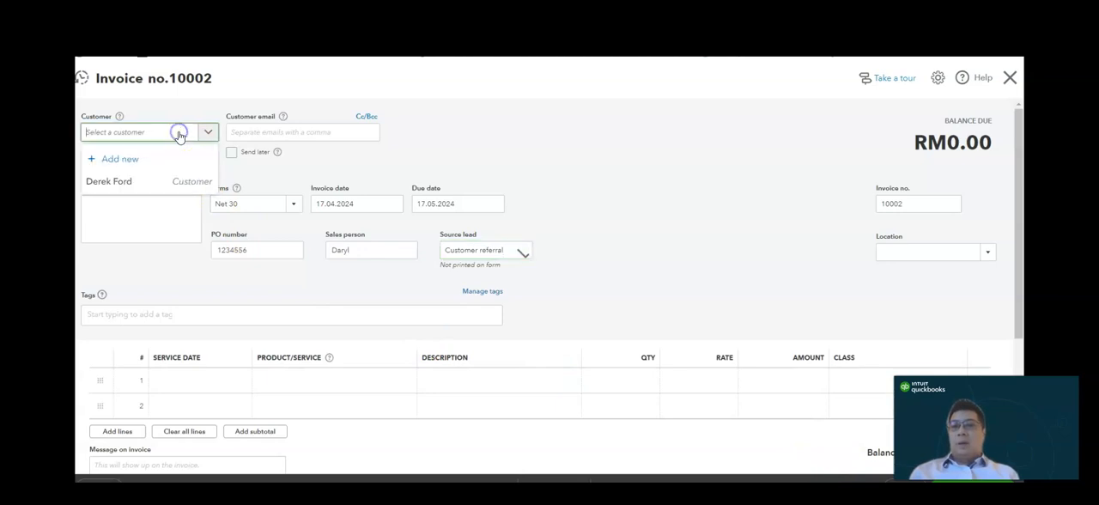
left_click(180, 181)
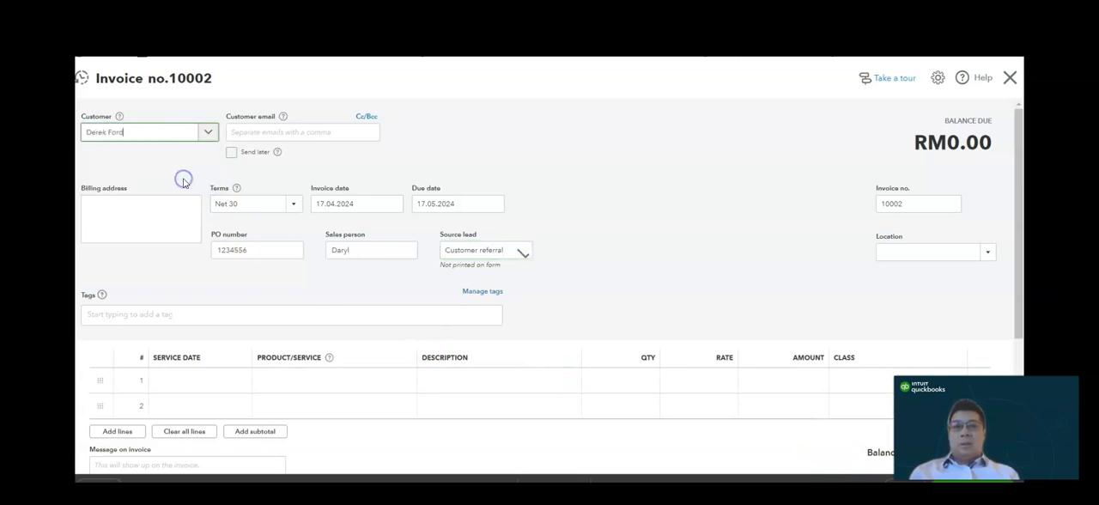
left_click(277, 380)
left_click(402, 380)
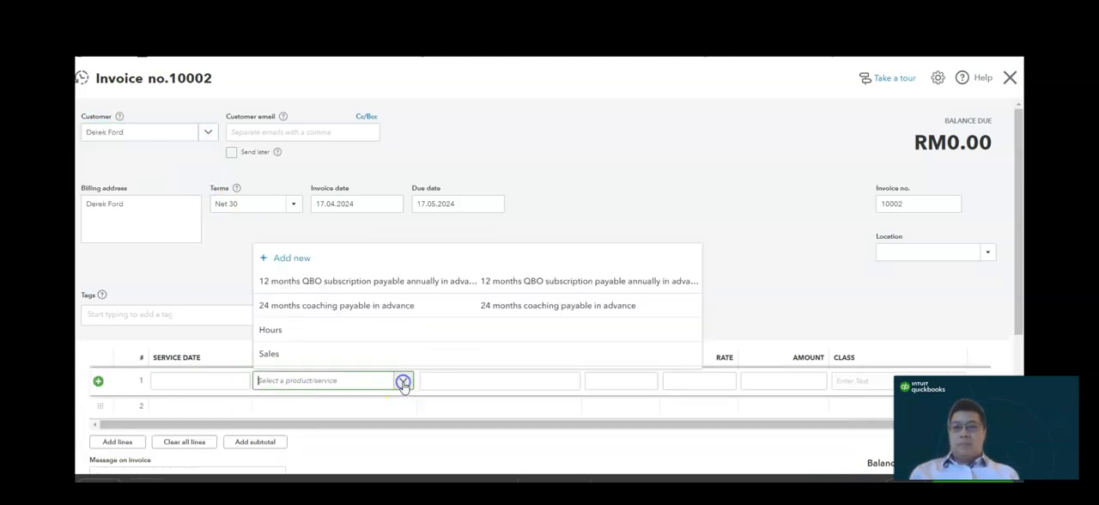
left_click(360, 350)
left_click(684, 380)
type("1,00")
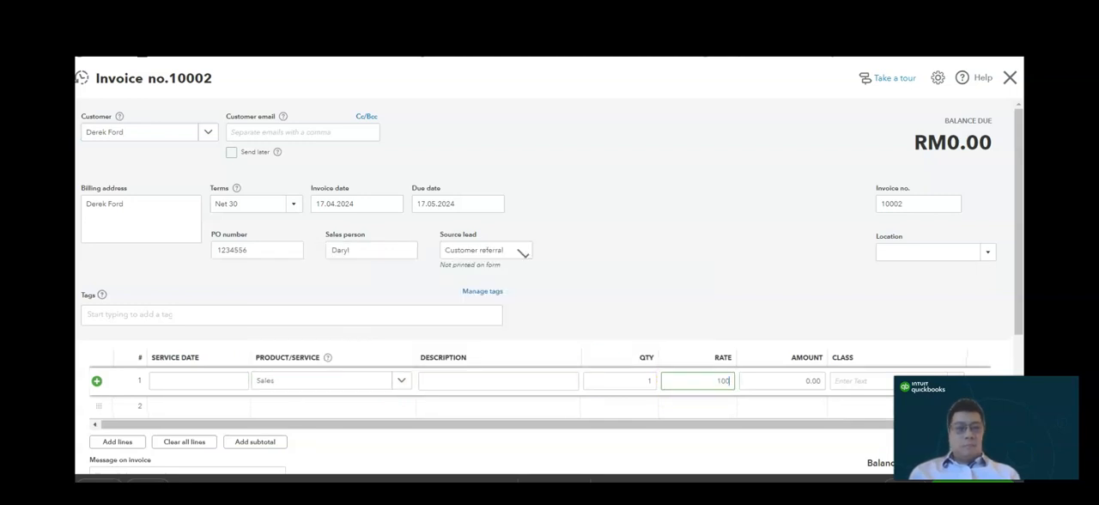
type("0")
key("Tab")
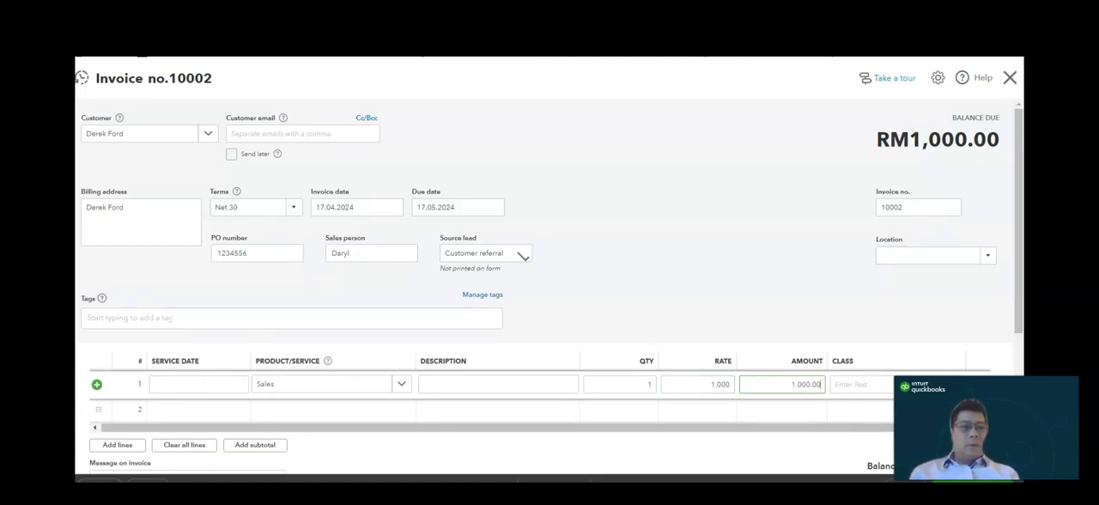
left_click(905, 481)
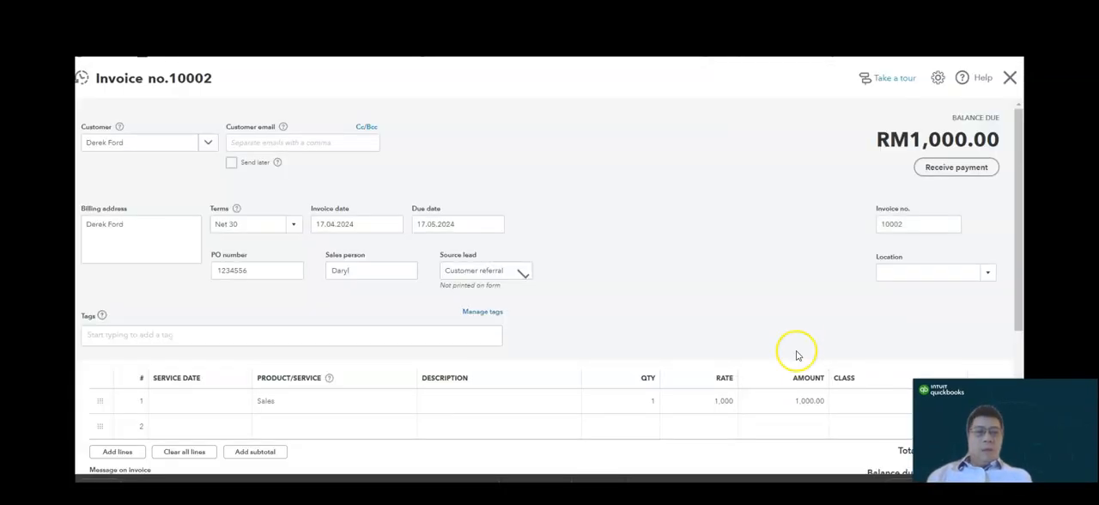
- Change the first invoice line's product to "24 months coaching payable in advance"
left_click_drag(1019, 198, 1019, 331)
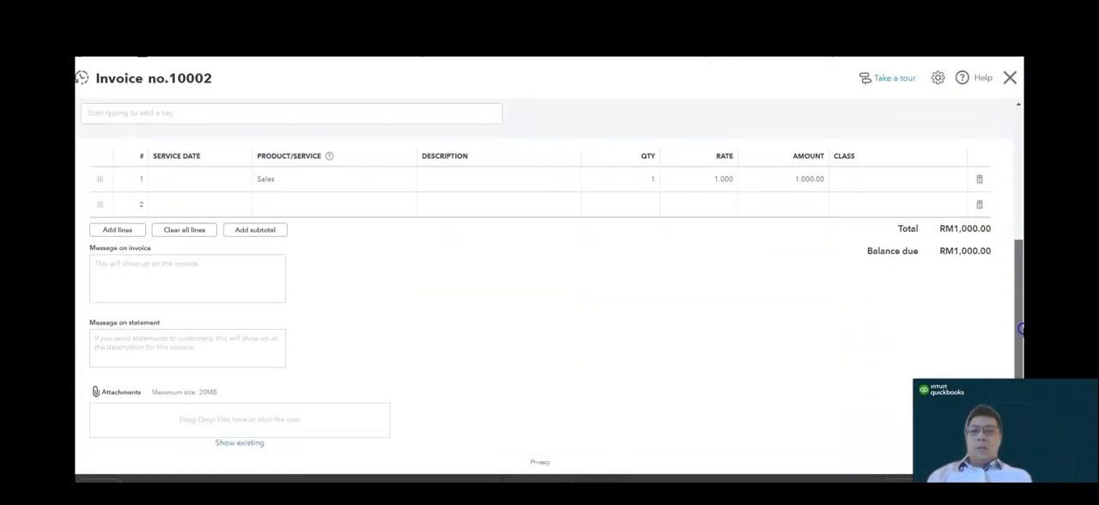
left_click(358, 180)
left_click(404, 179)
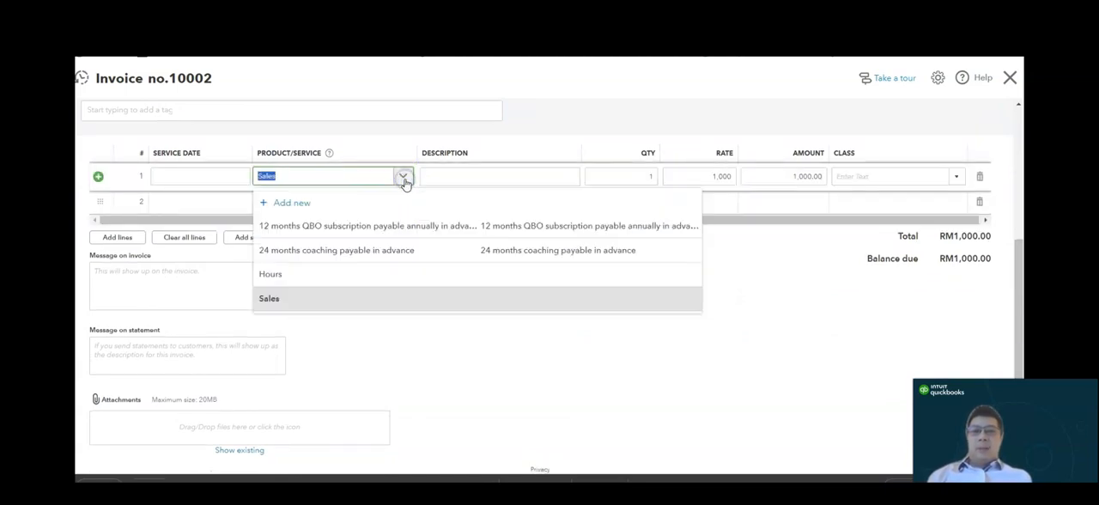
left_click(417, 249)
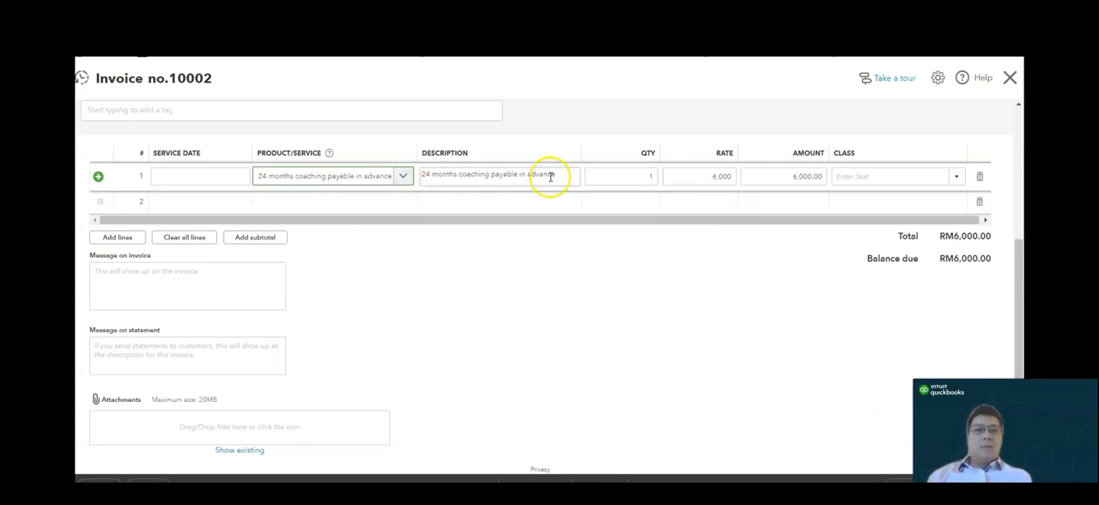
left_click(734, 176)
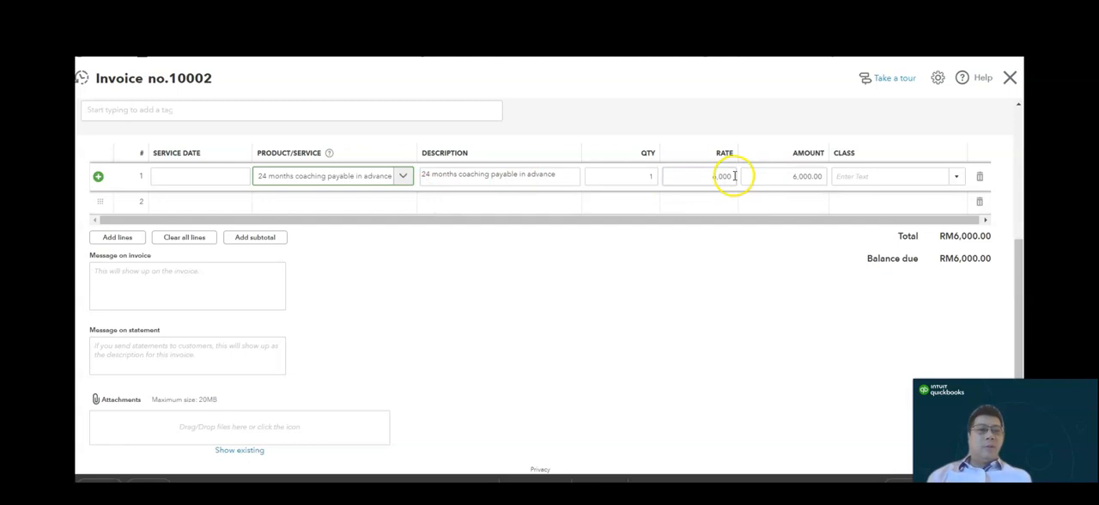
- Set the coaching line's service date to 01.03.2024 and save the invoice
left_click_drag(1019, 326, 1020, 324)
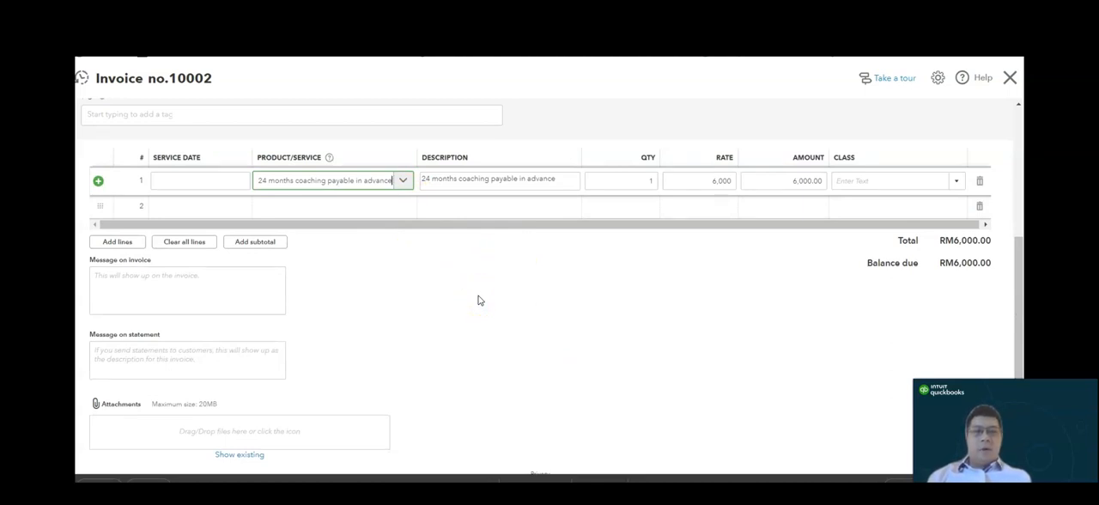
left_click(240, 180)
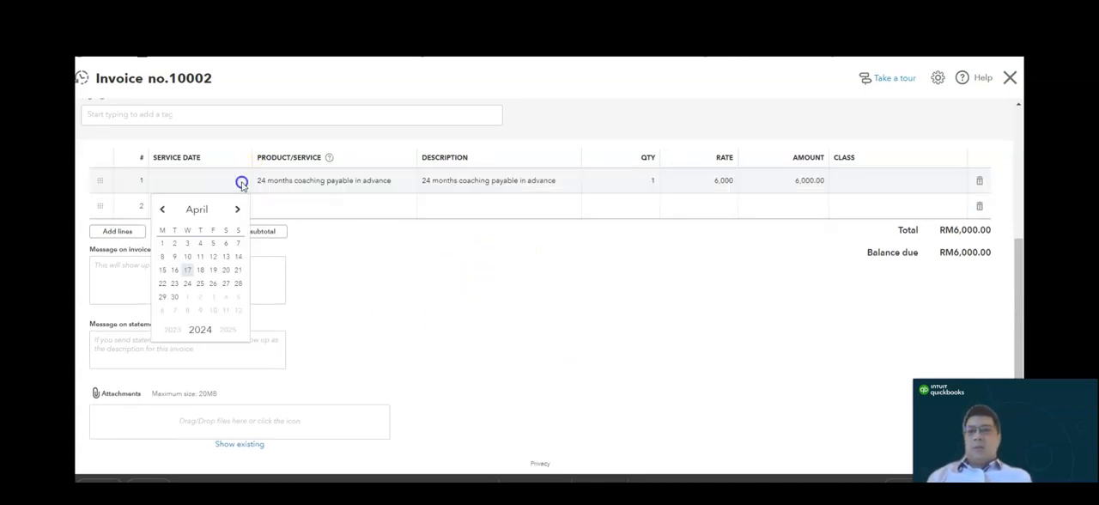
left_click(241, 184)
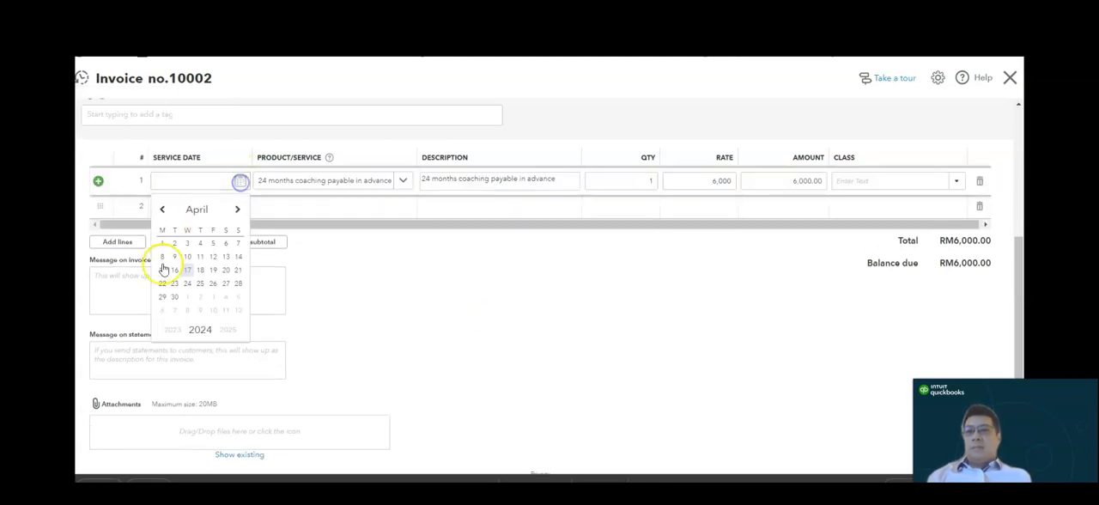
left_click(161, 210)
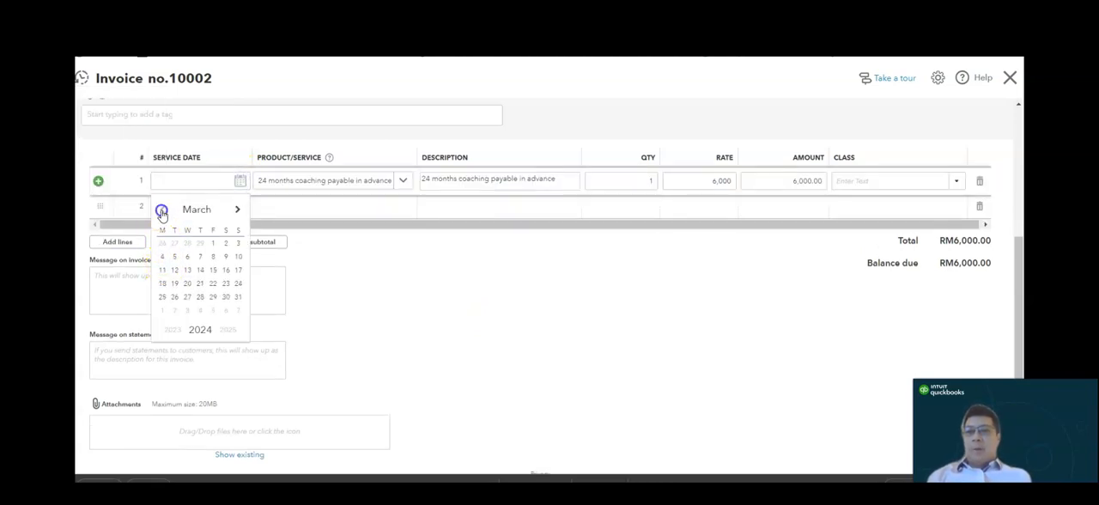
left_click(213, 244)
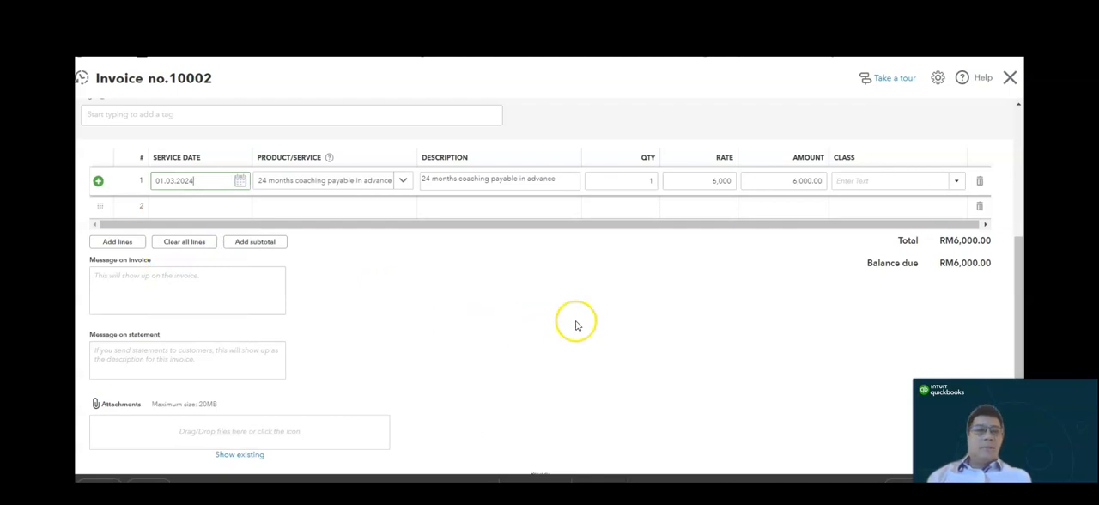
left_click(899, 480)
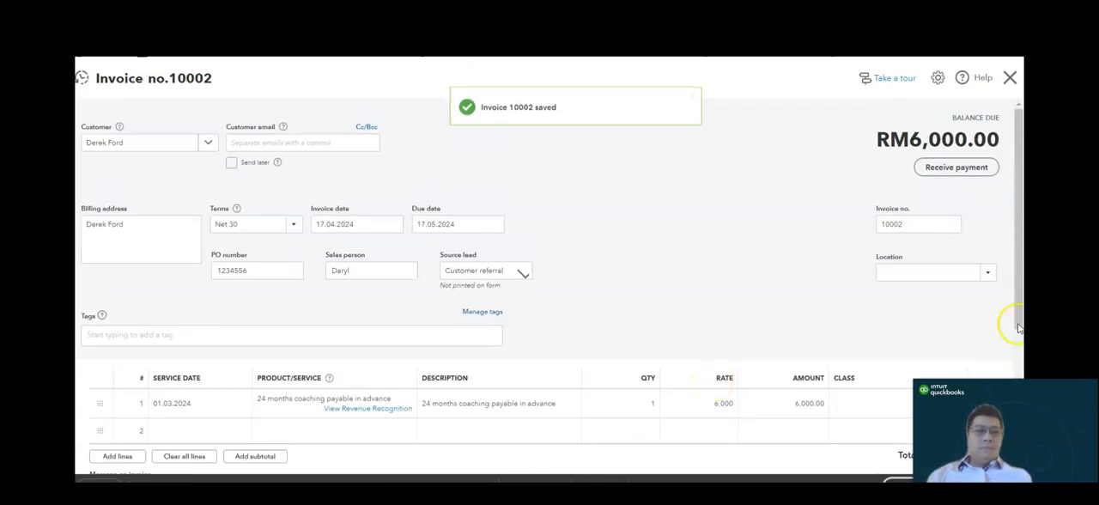
- Open the transaction journal of the saved invoice and review its debit and credit accounts
left_click_drag(1021, 273, 1021, 344)
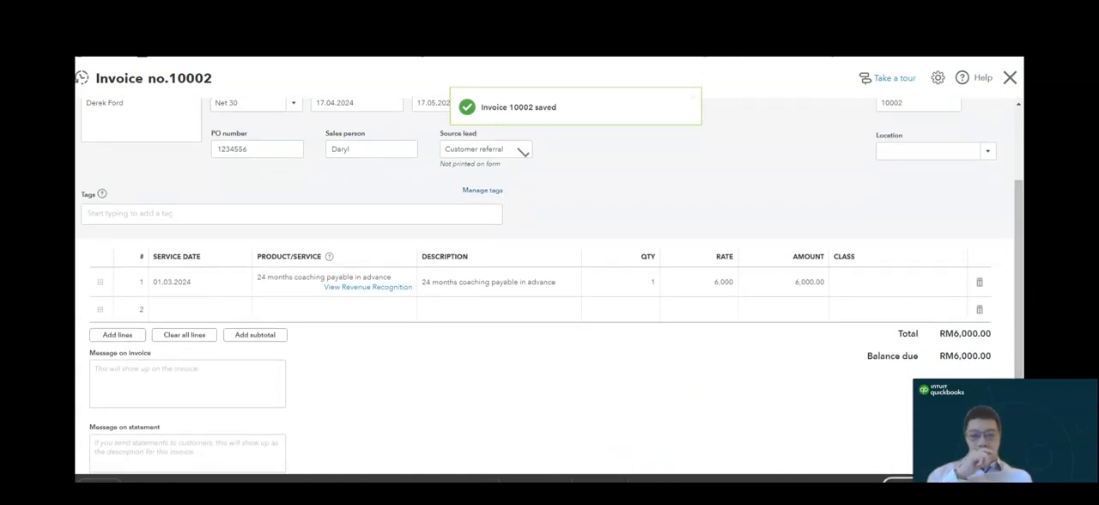
left_click(646, 479)
left_click(650, 432)
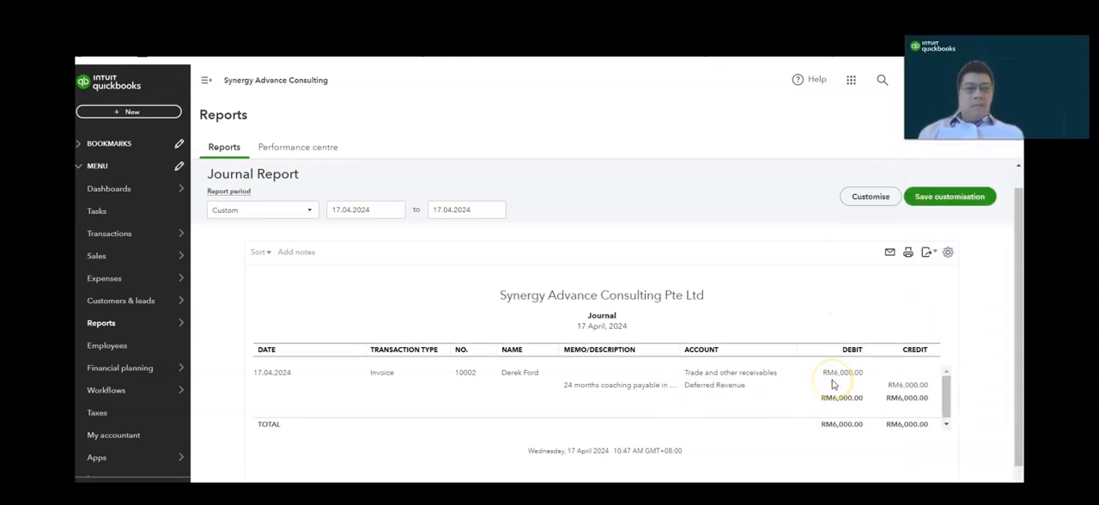
left_click(757, 380)
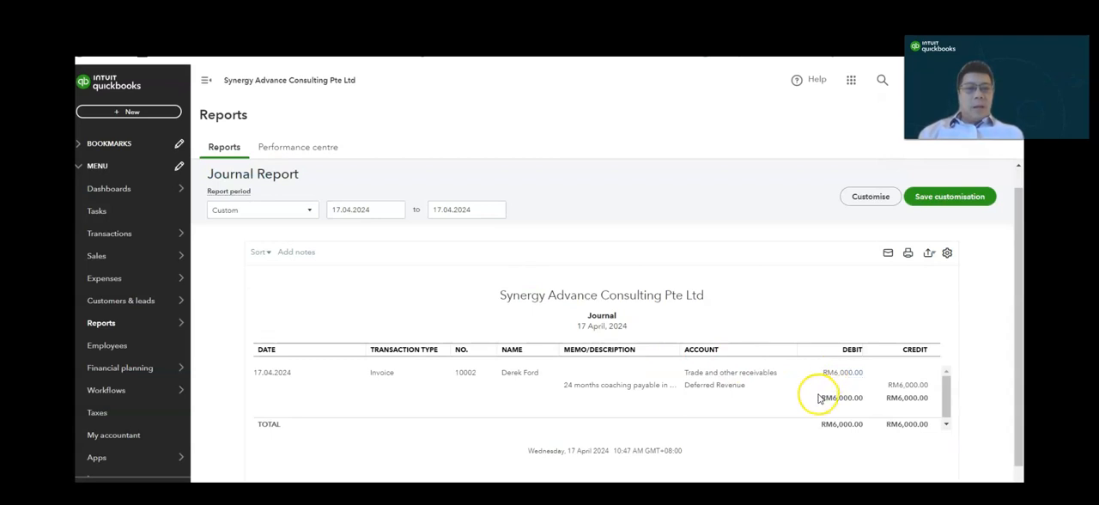
left_click(716, 389)
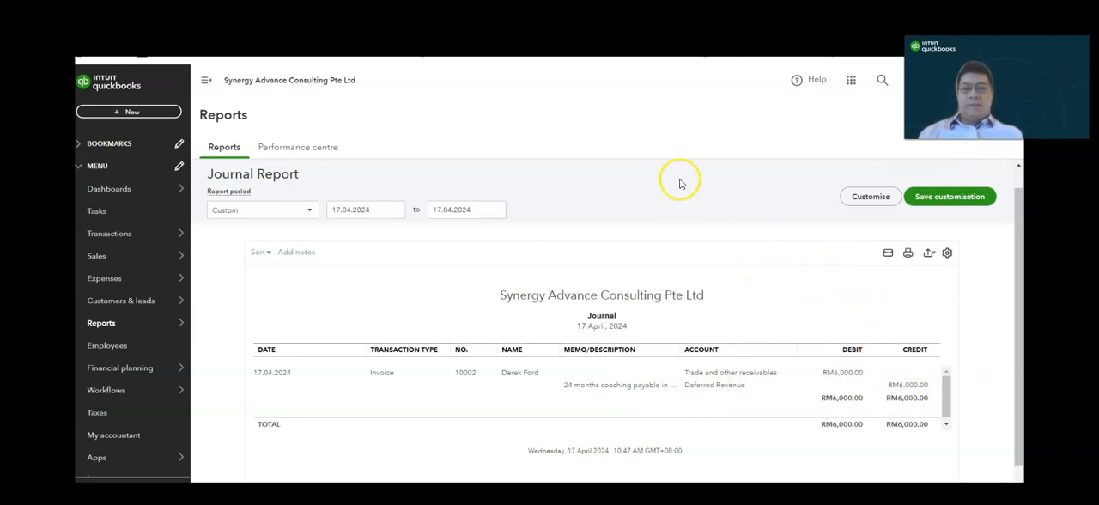
- Check the custom reports list, and open the Revenue Recognition Report from the standard reports to review its monthly schedule
mouse_move(129, 319)
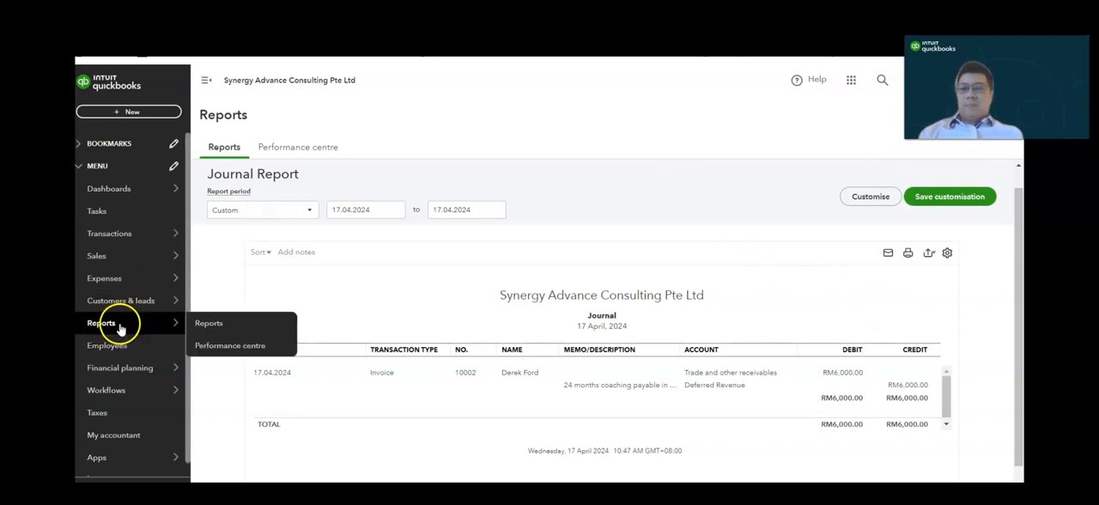
left_click(199, 322)
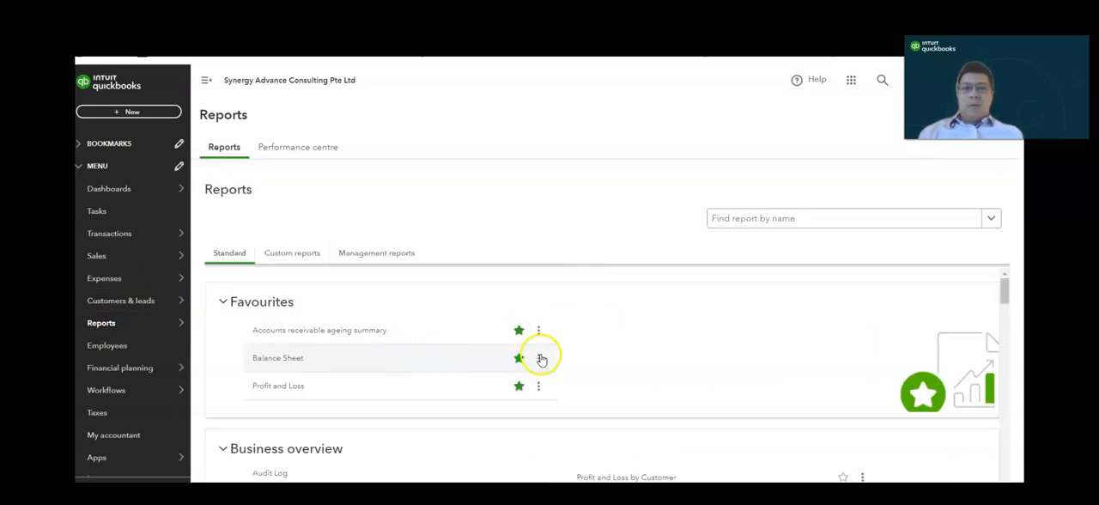
left_click(298, 261)
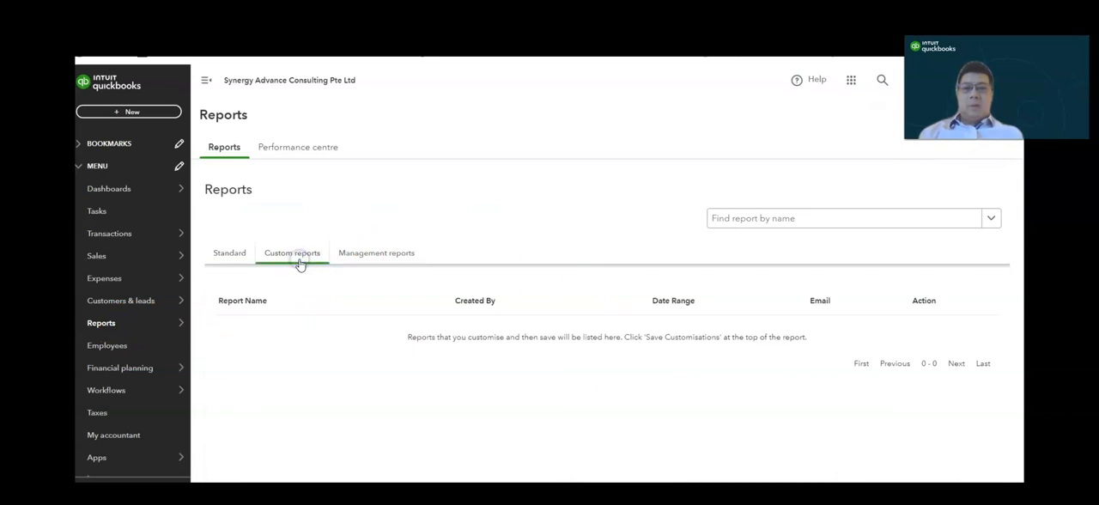
left_click(230, 253)
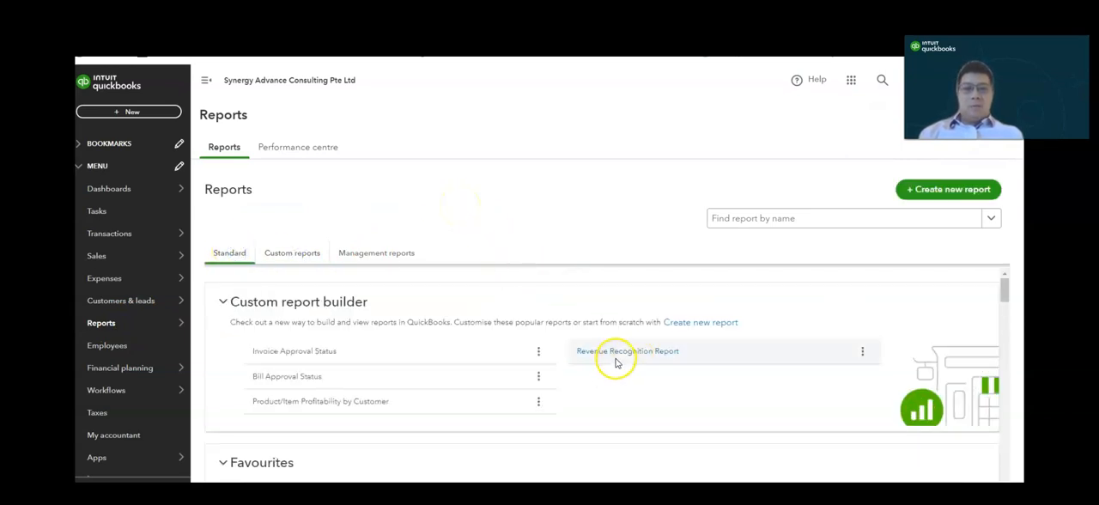
left_click(619, 356)
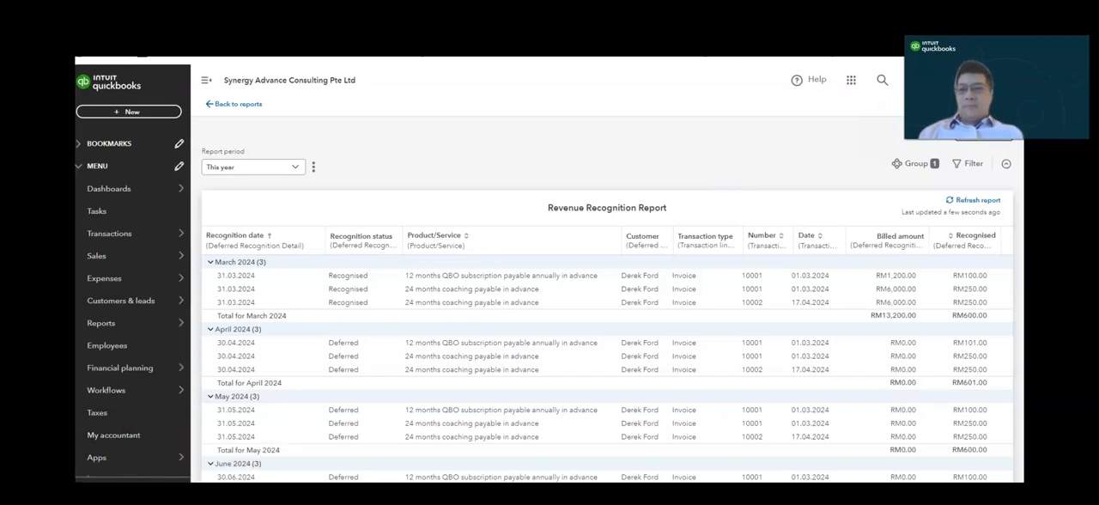
scroll(528, 176, "down", 1)
mouse_move(132, 275)
mouse_move(127, 314)
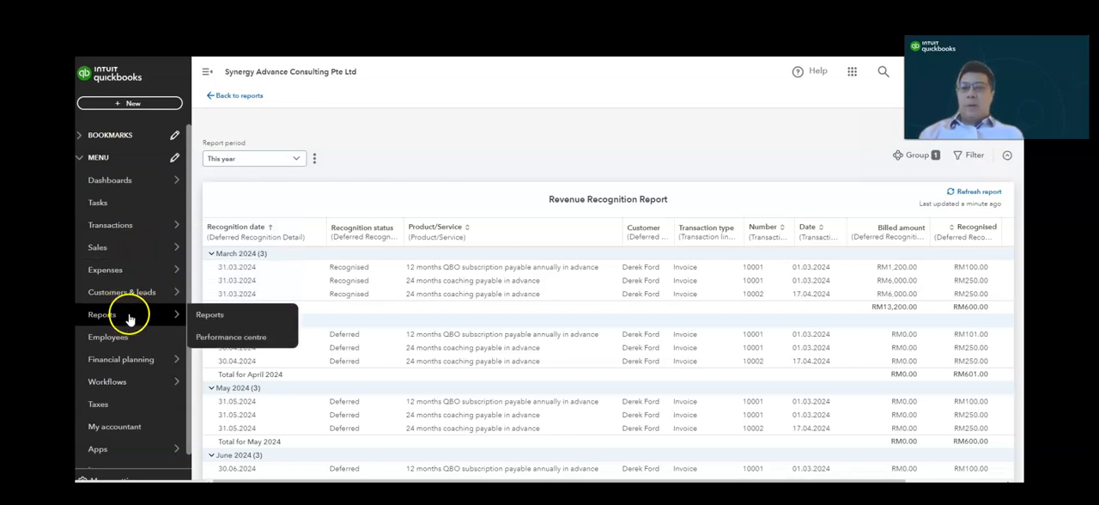
mouse_move(129, 225)
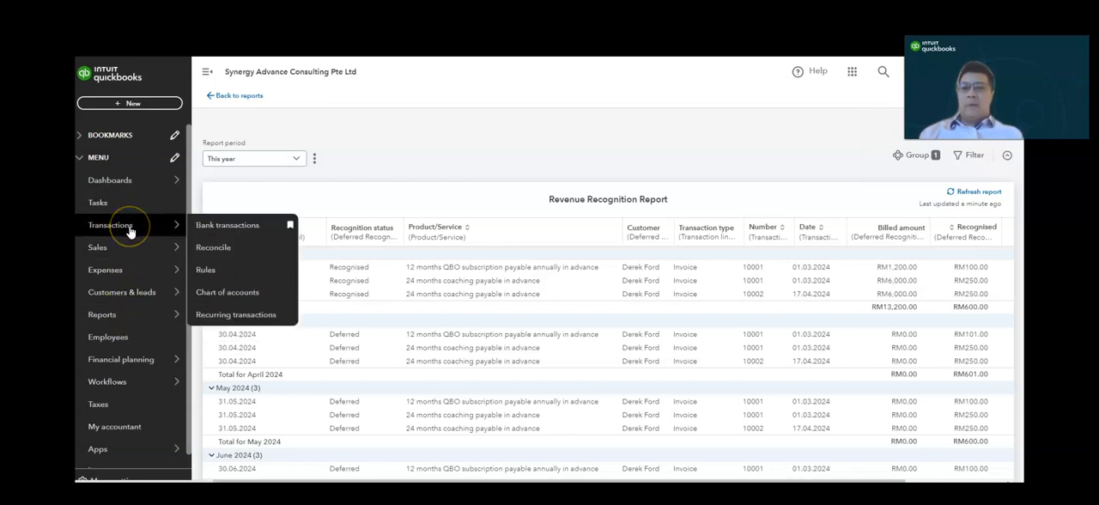
mouse_move(129, 247)
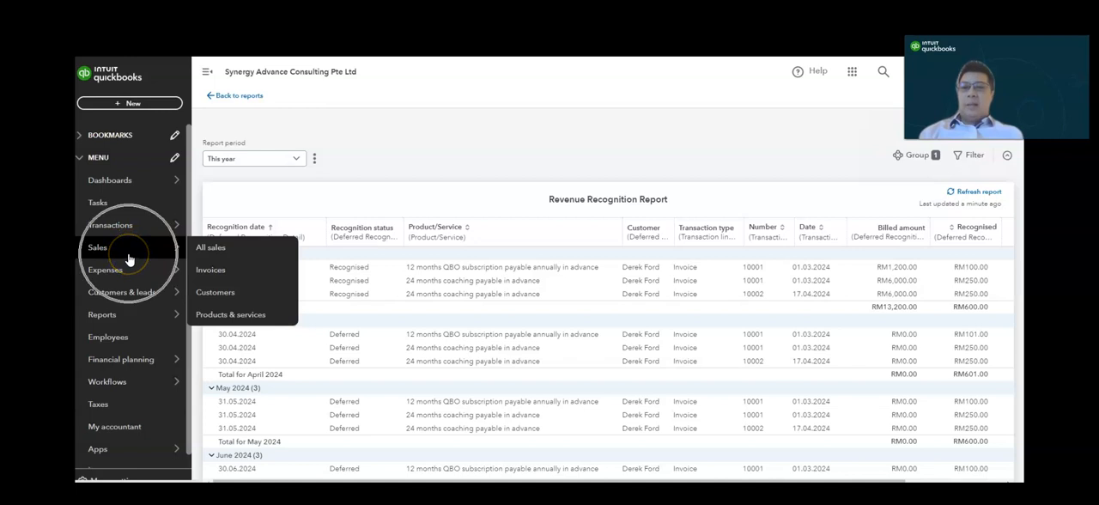
- Start a new service item in the products and services list, named "36 months of service mantenance package"
left_click(257, 315)
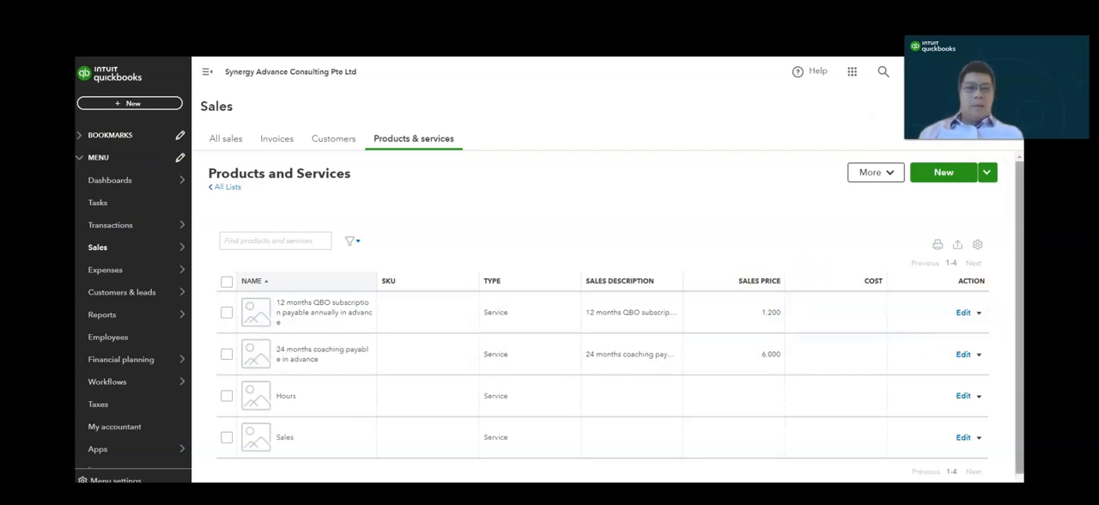
left_click_drag(1019, 284, 1018, 291)
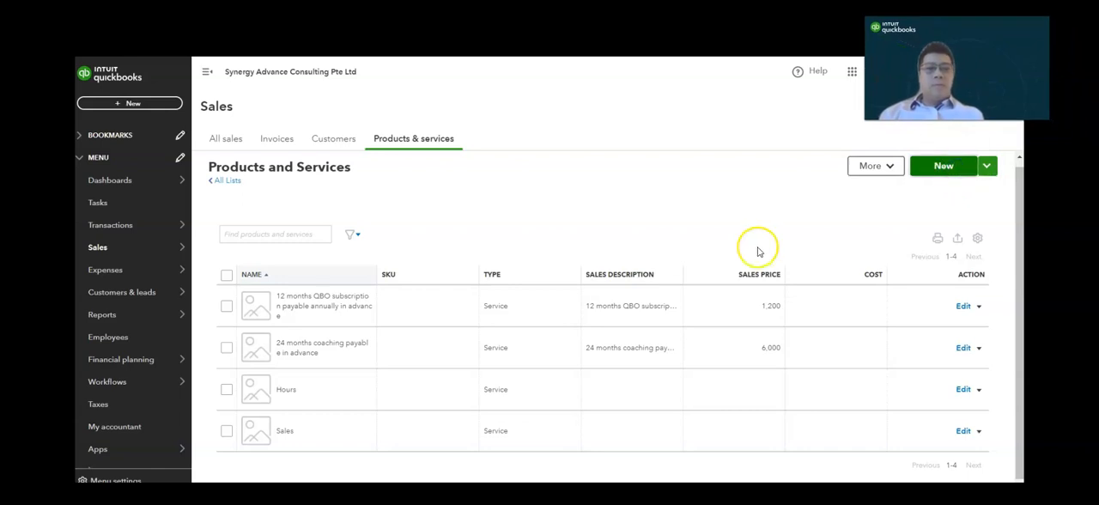
left_click(940, 174)
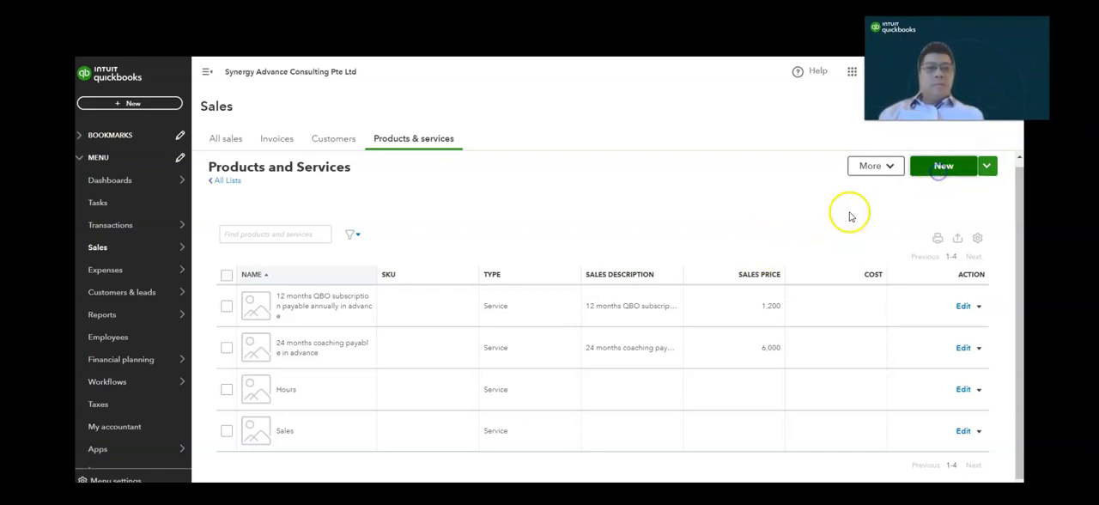
left_click(811, 190)
left_click(743, 148)
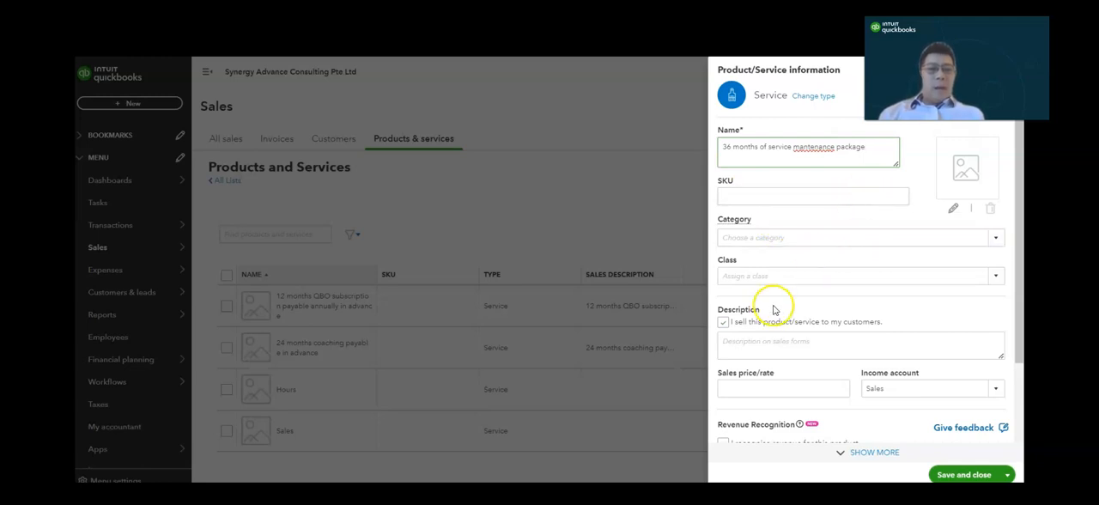
- Copy the service's name into its sales description and set the sales price to 12000
triple_click(764, 146)
key("ctrl+c")
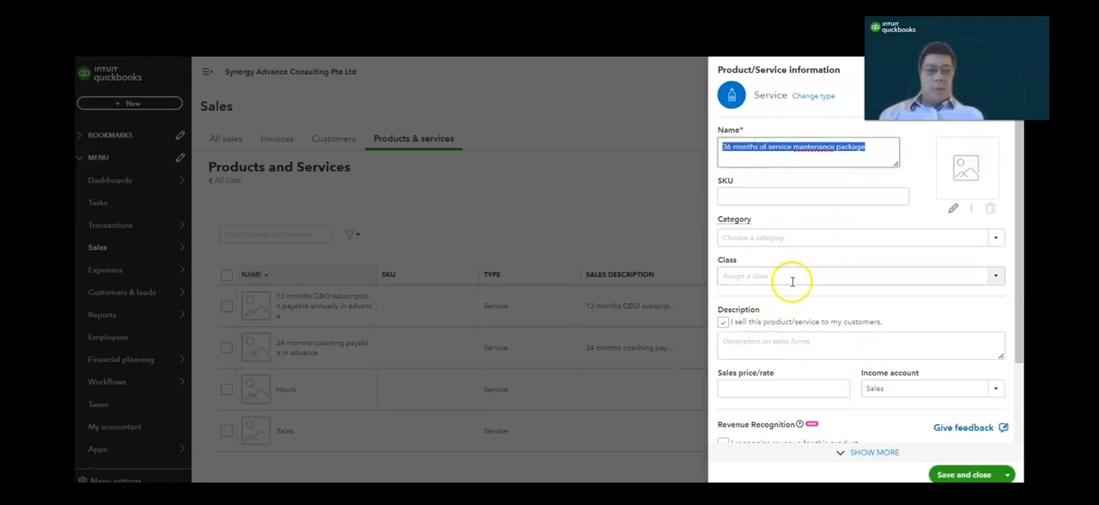
left_click(797, 341)
key("ctrl+v")
left_click(797, 390)
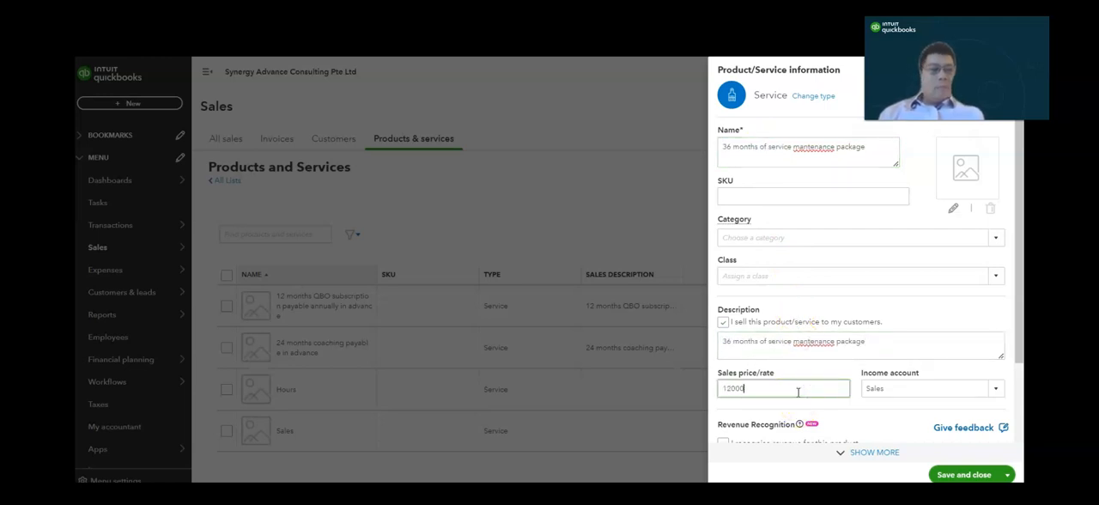
- Enable monthly revenue recognition for the 36-month maintenance service
left_click(1021, 322)
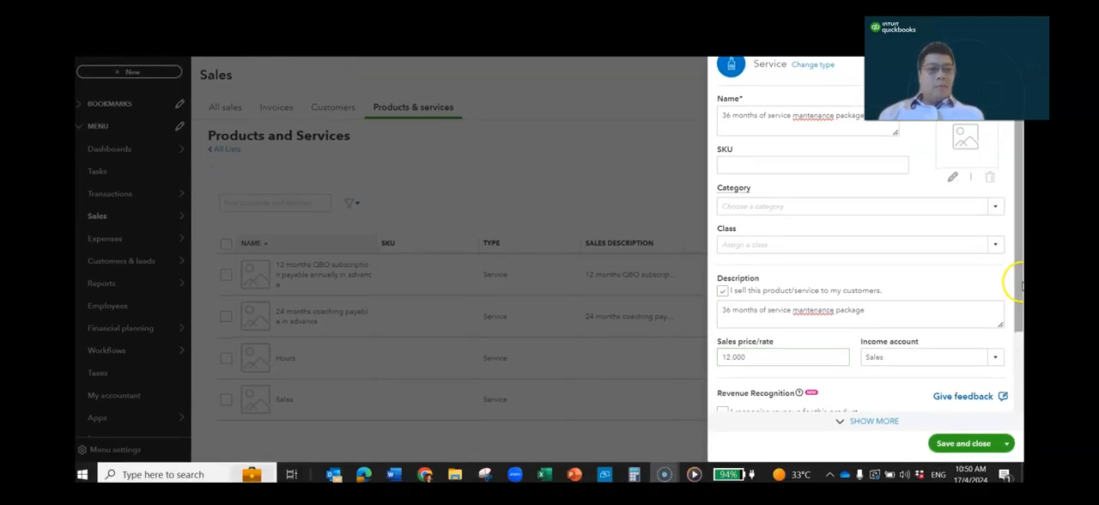
left_click_drag(1016, 145, 1016, 248)
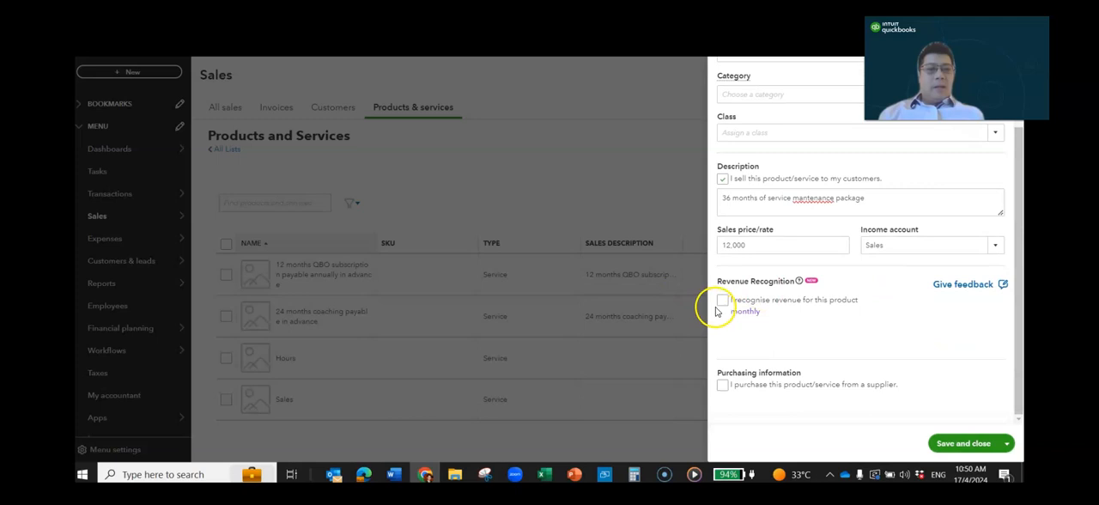
left_click(722, 301)
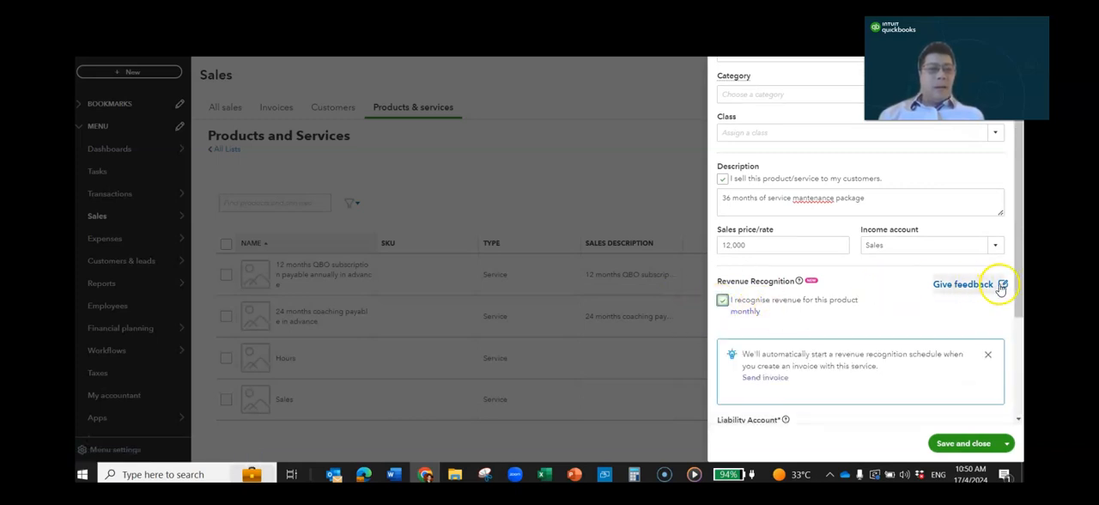
left_click_drag(1019, 293, 1019, 378)
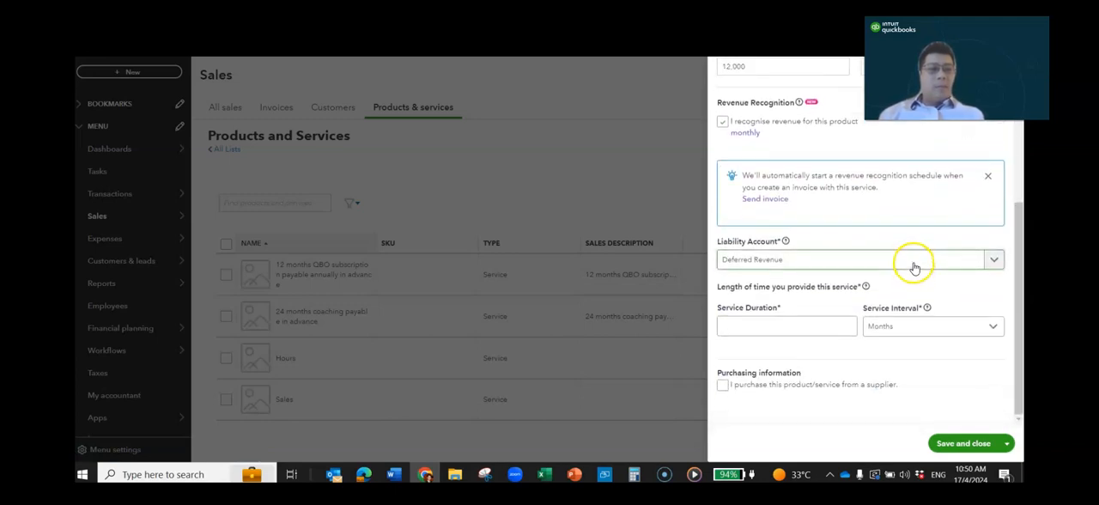
- Set the service duration to 36 months, save the service, and return to the products and services list
left_click(799, 328)
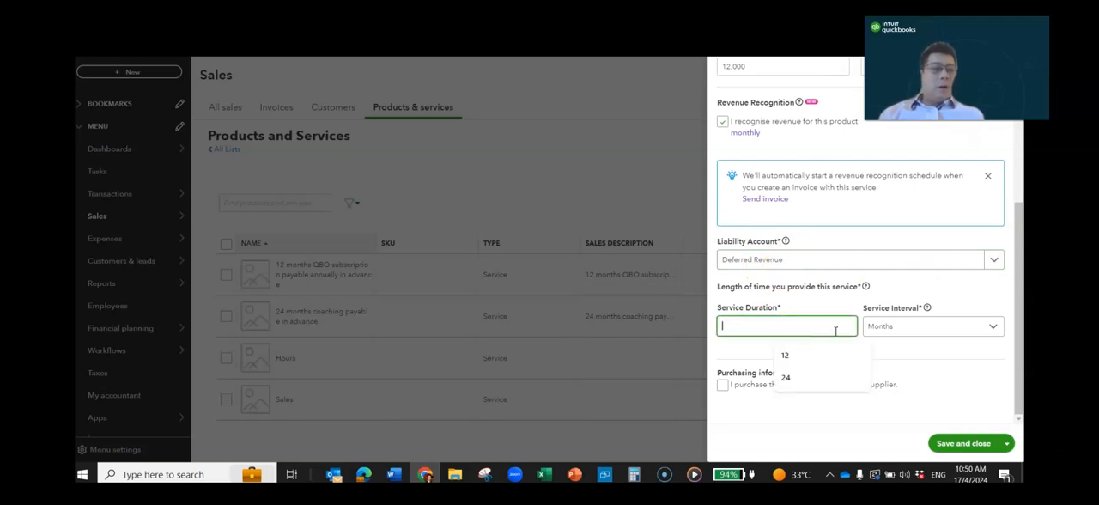
left_click(910, 326)
left_click(808, 314)
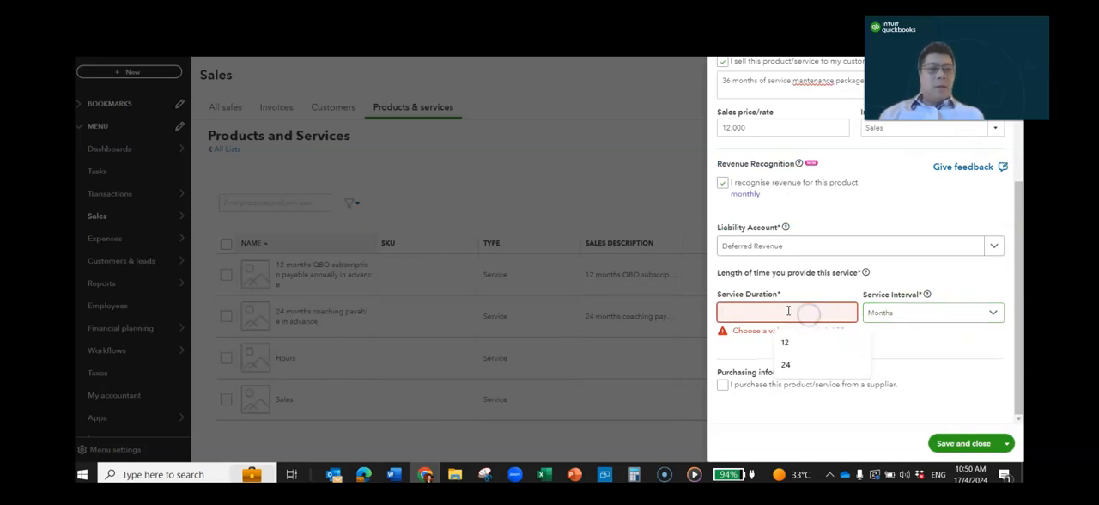
type("36")
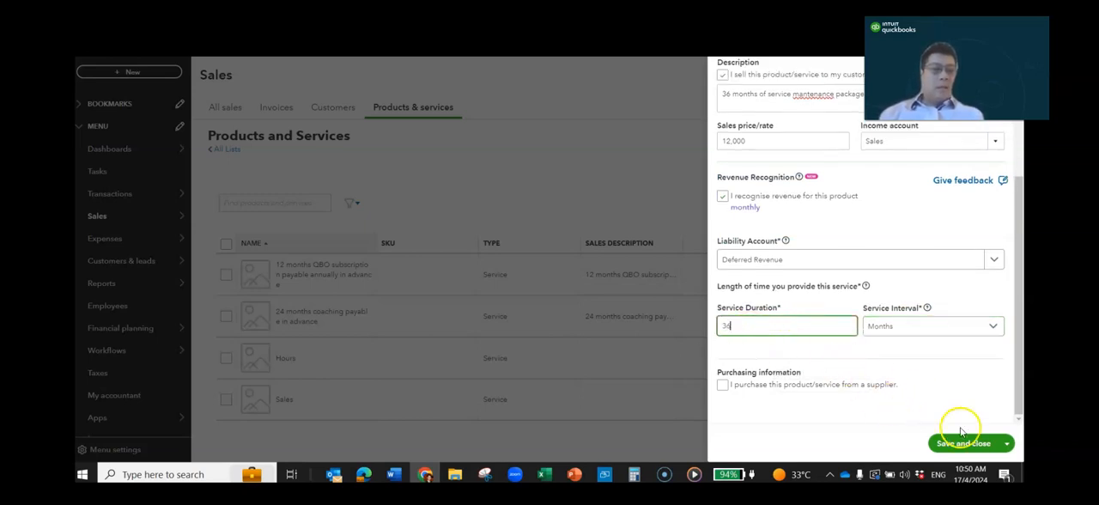
left_click(971, 443)
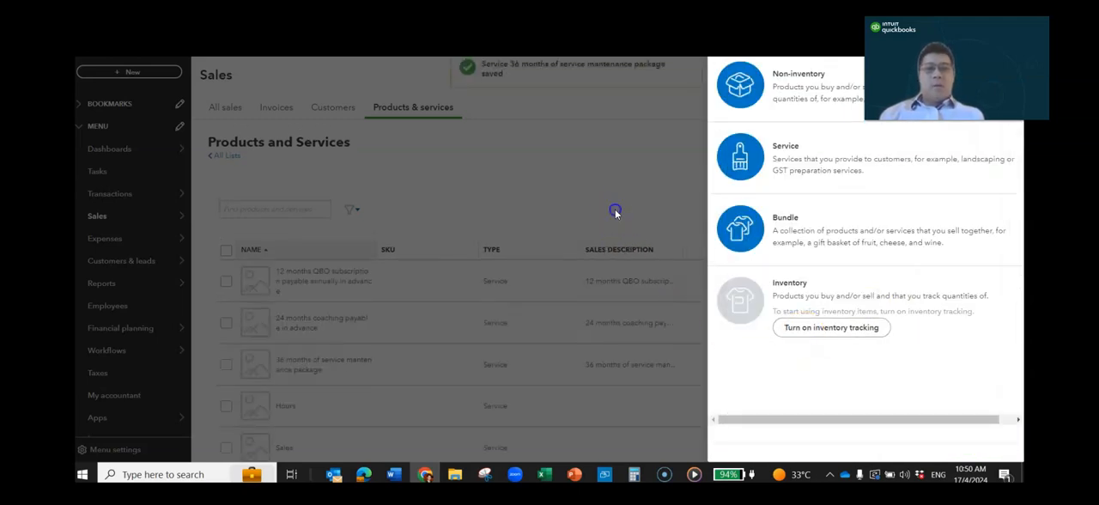
left_click(658, 186)
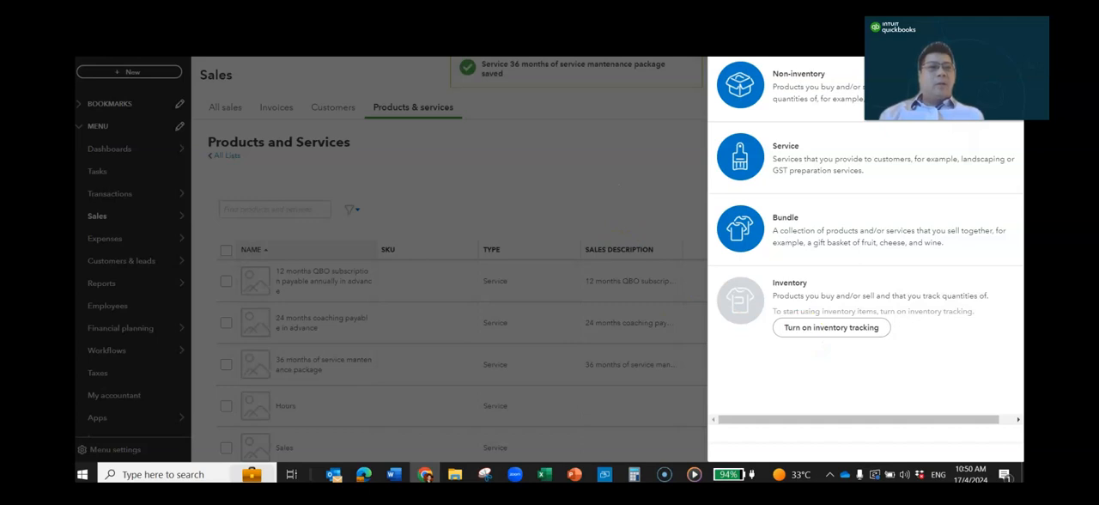
left_click(1004, 39)
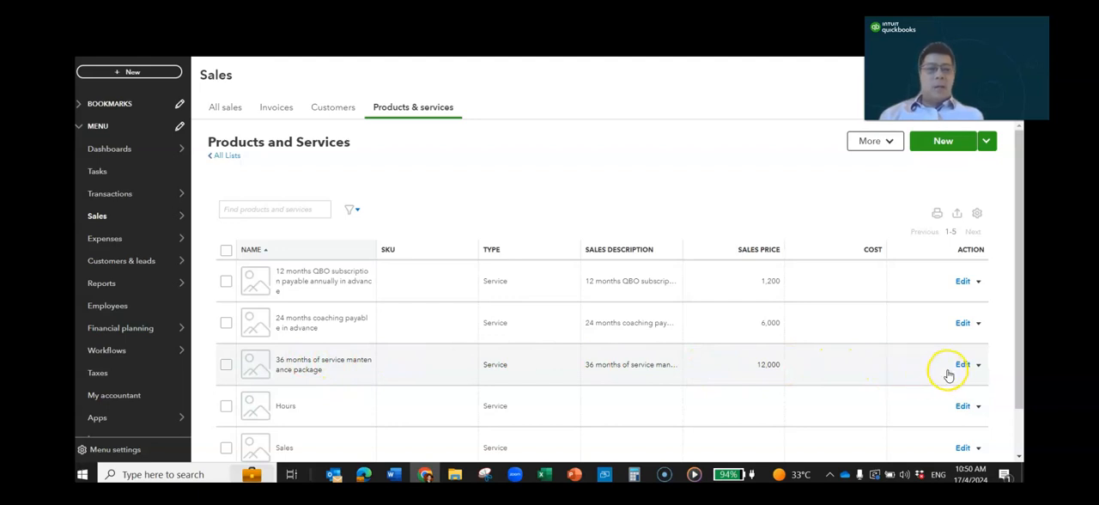
left_click(586, 380)
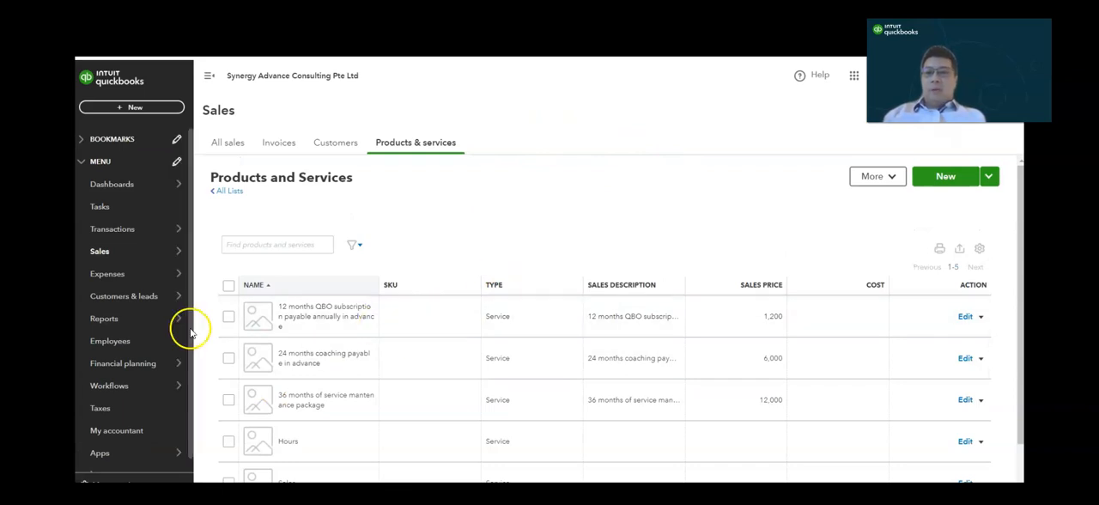
- Search the reports for "app" and open the Invoice Approval Status report
left_click(131, 320)
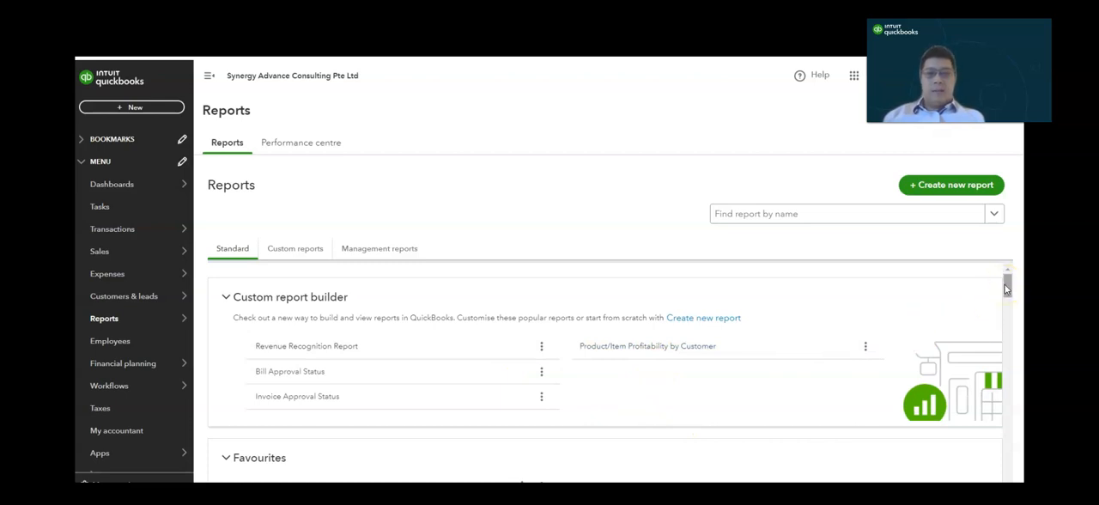
left_click(776, 217)
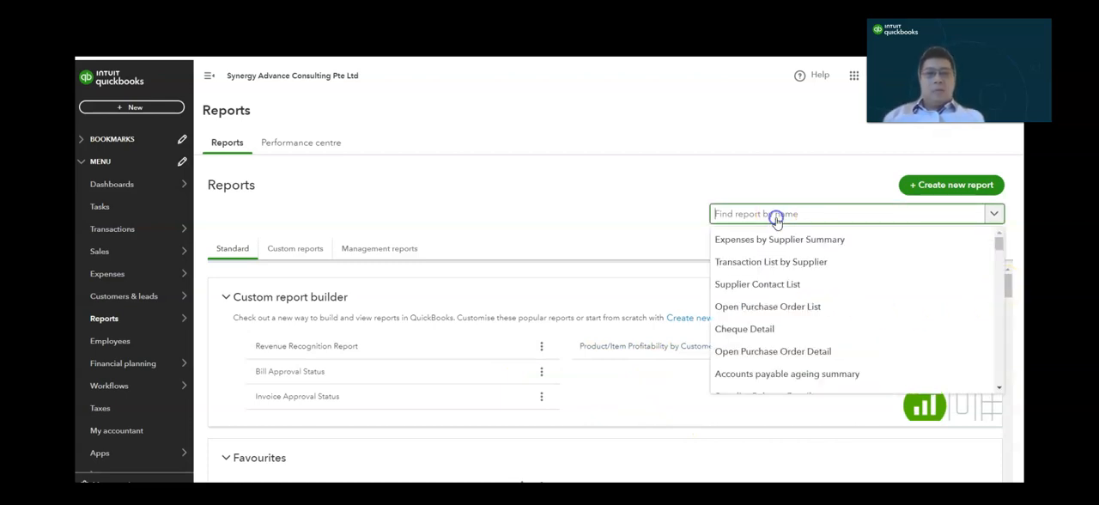
type("app")
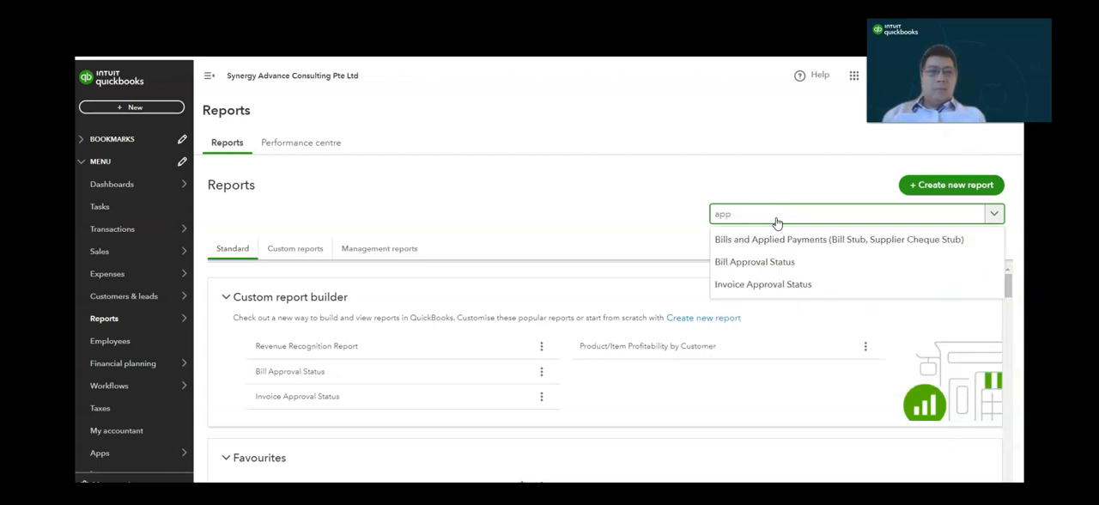
left_click(797, 289)
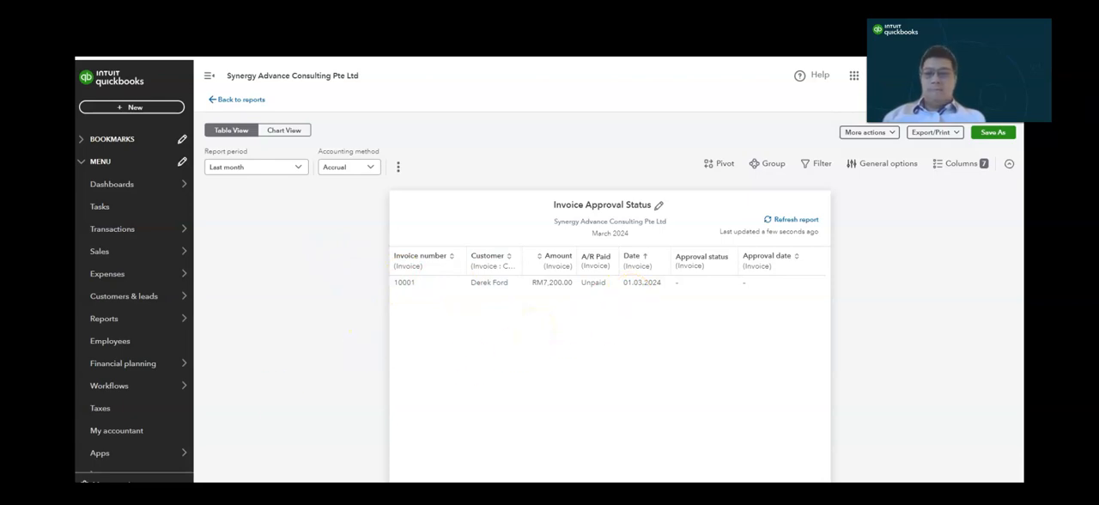
- Open the Sales by Source Lead report from the custom reports list
left_click(303, 246)
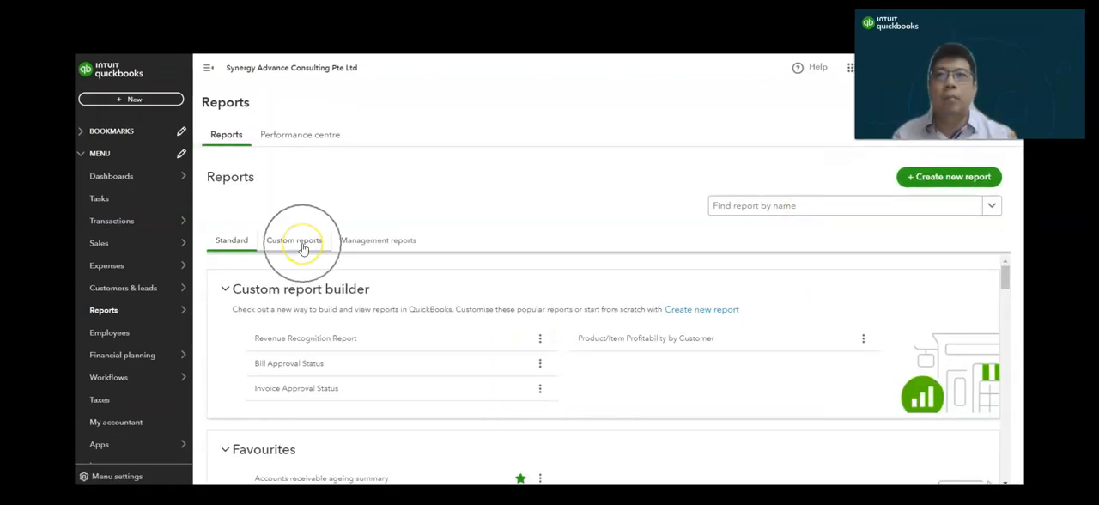
left_click(302, 246)
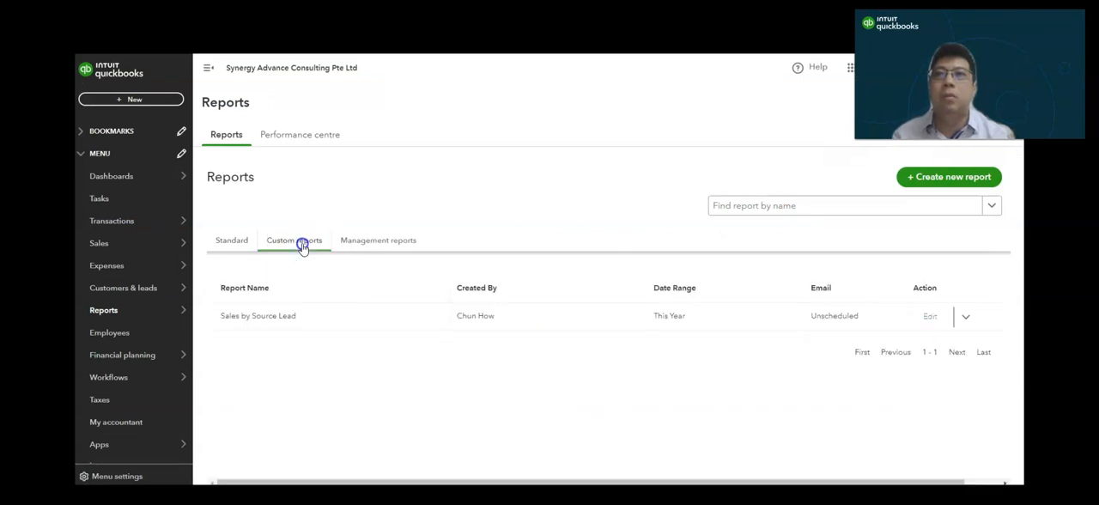
left_click(280, 317)
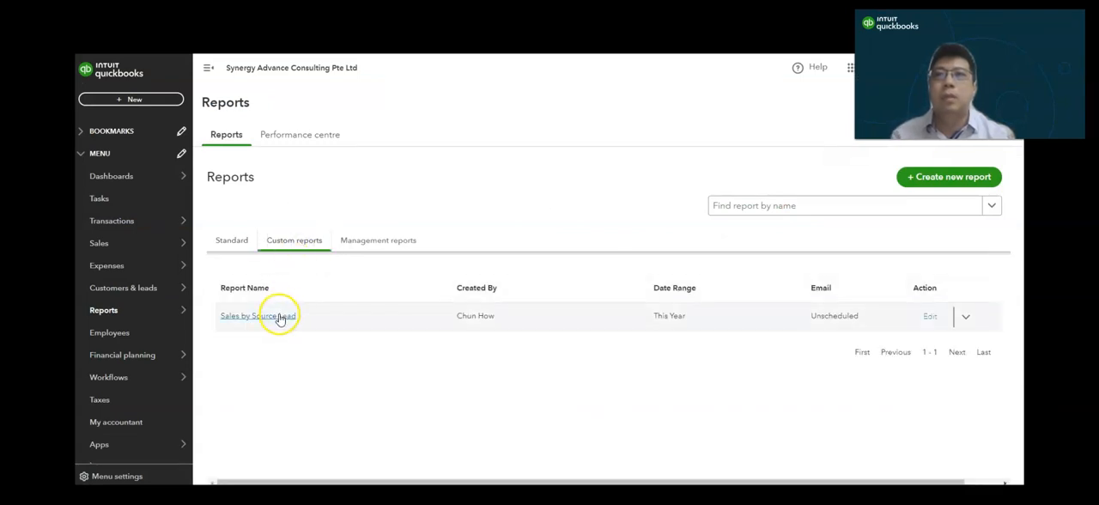
left_click(280, 318)
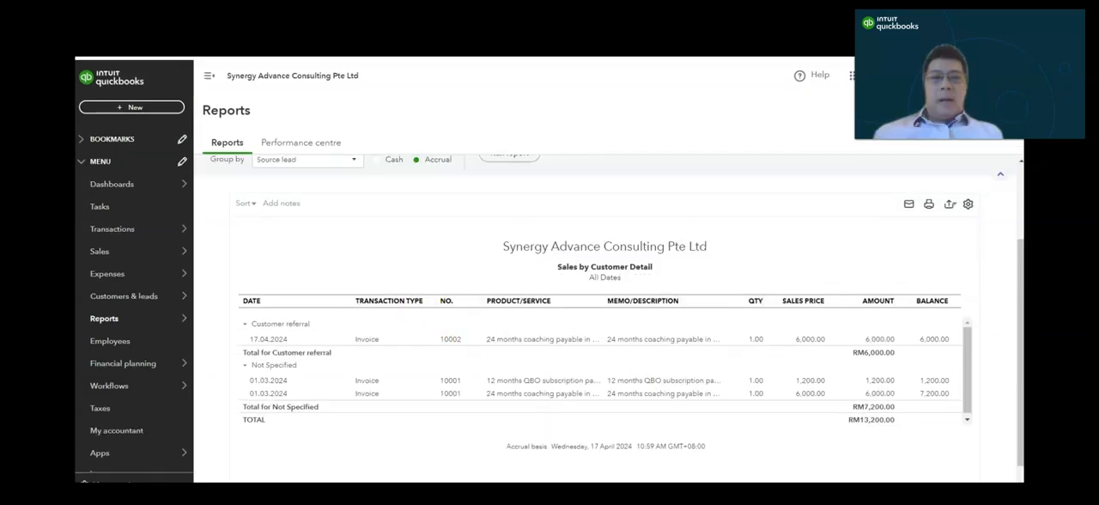
- Examine the report's group-by options and its sales lines grouped by source lead
left_click_drag(1019, 274, 1013, 260)
key("ctrl")
left_click(308, 178)
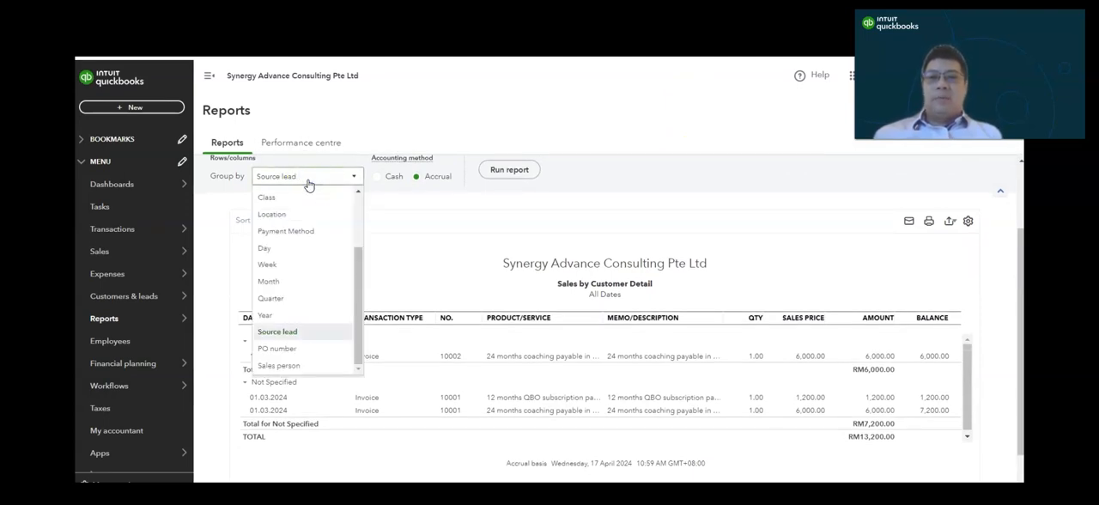
left_click(652, 184)
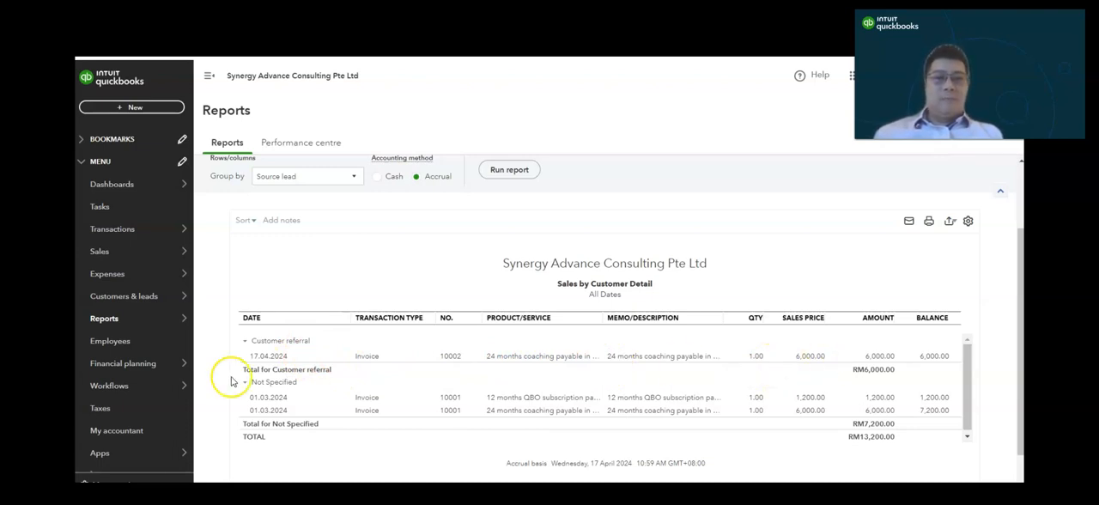
left_click(305, 348)
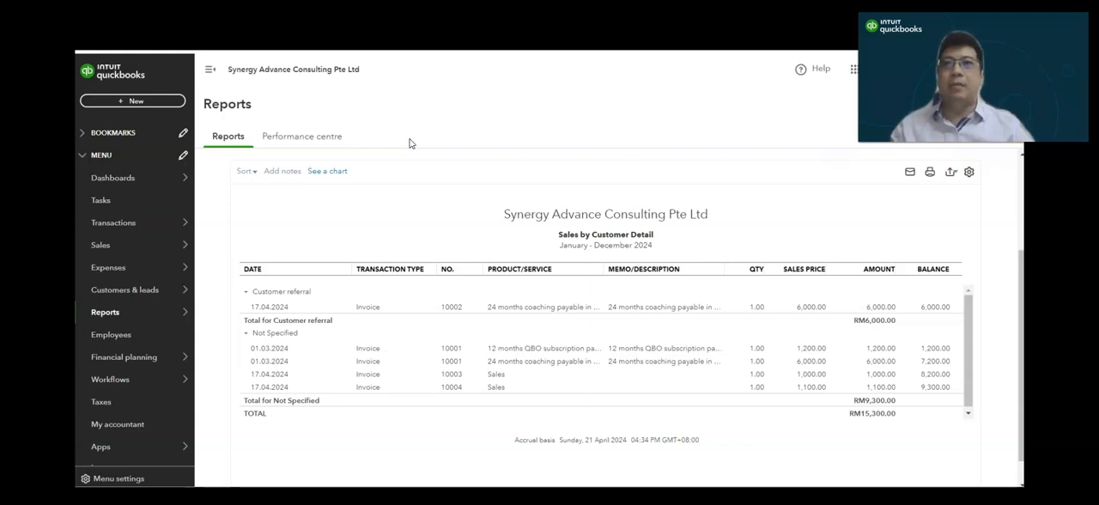
- Go back from the sales report to the custom reports list and locate the Sales by Source Lead report
left_click_drag(1019, 254, 1018, 158)
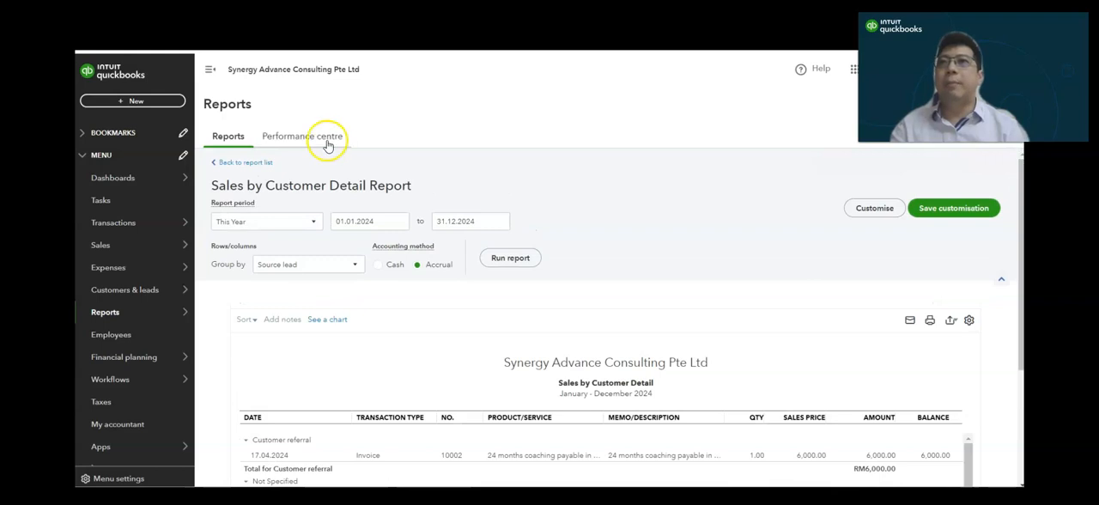
left_click(232, 163)
left_click(306, 243)
left_click(280, 318)
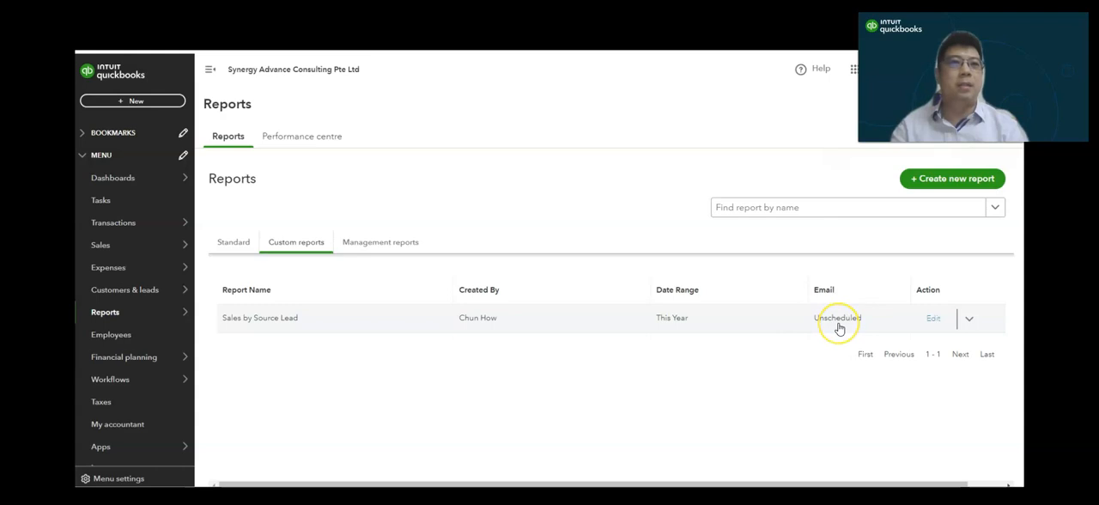
- Edit the Sales by Source Lead custom report to turn on its email schedule and set it to repeat monthly
left_click(933, 321)
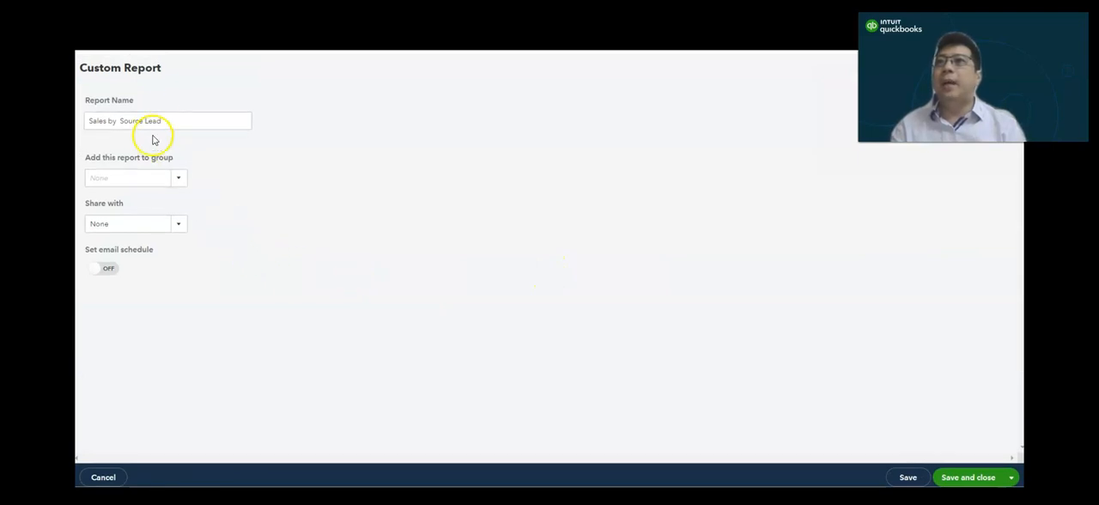
left_click(111, 272)
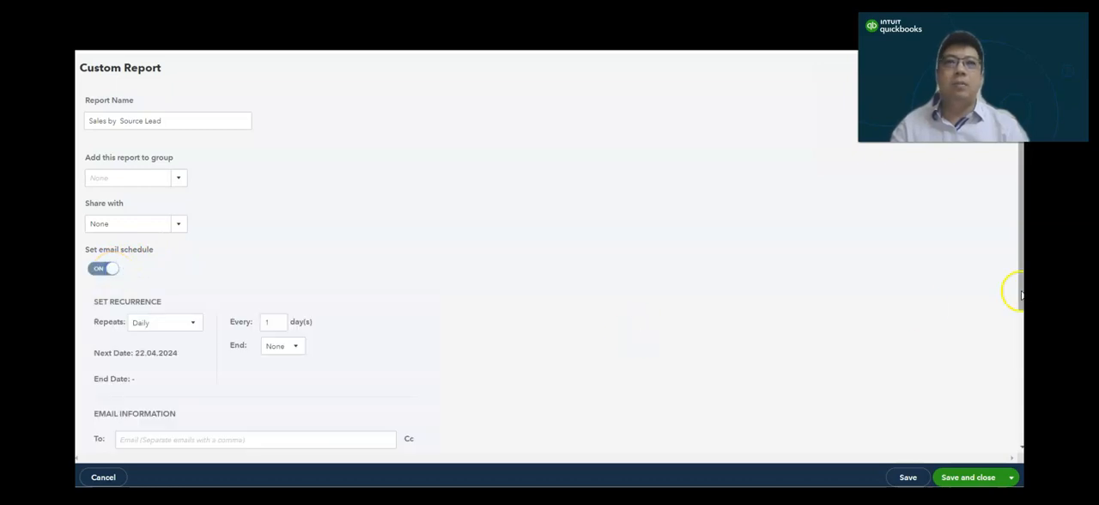
scroll(1019, 294, "down", 3)
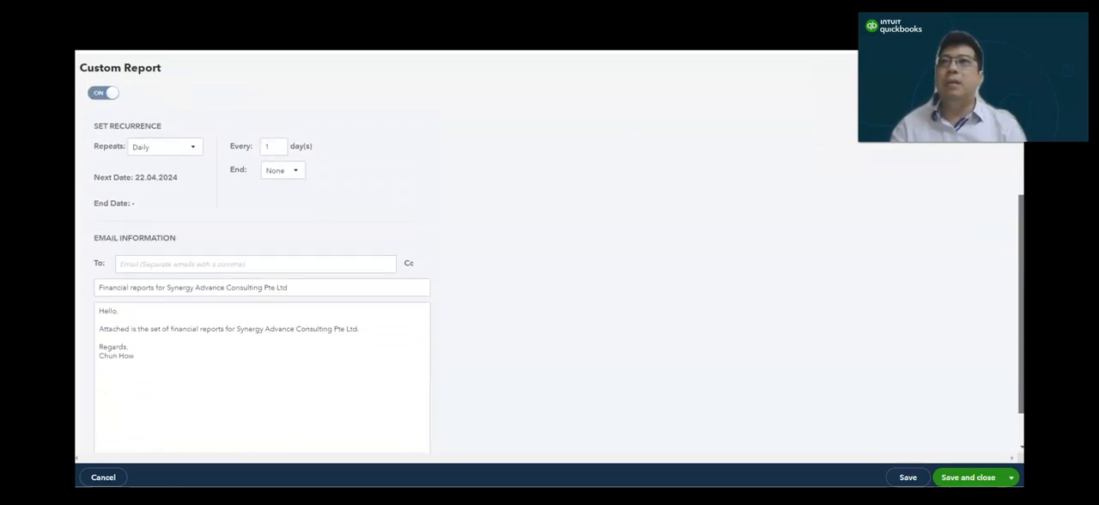
left_click(193, 122)
left_click(176, 176)
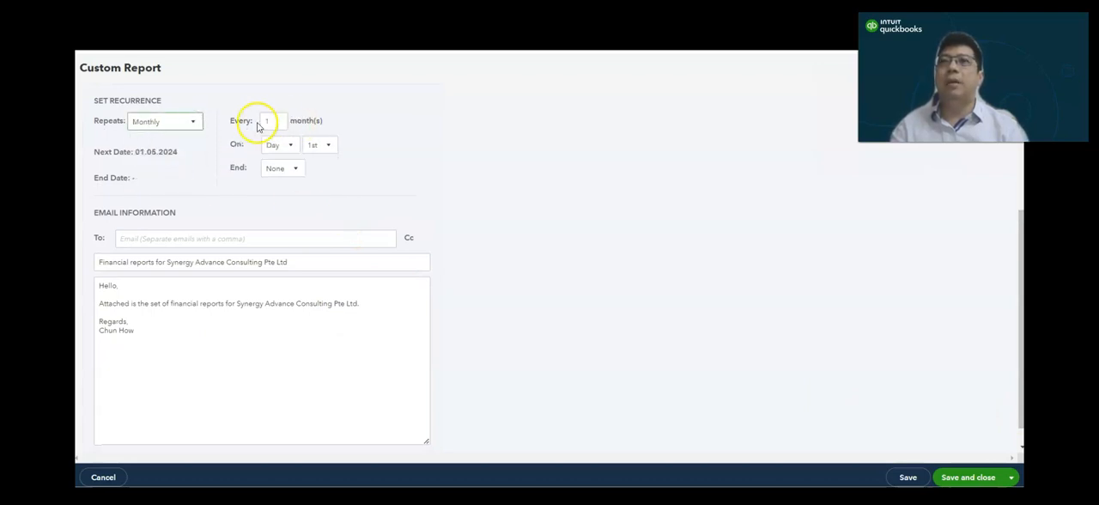
- Fill in the recipient's email address and add the line "Thank you" above the sign-off in the message body
left_click(256, 238)
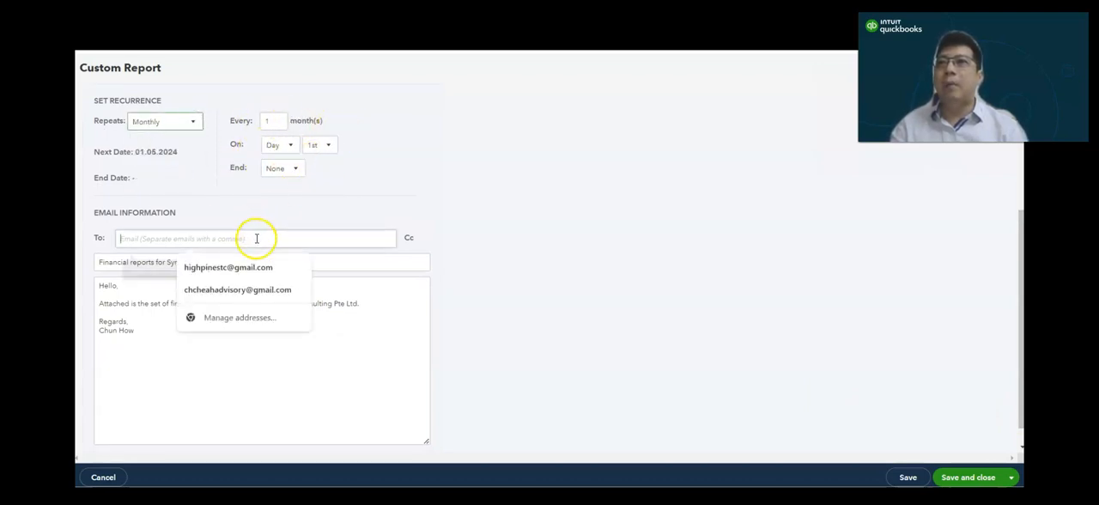
left_click(260, 267)
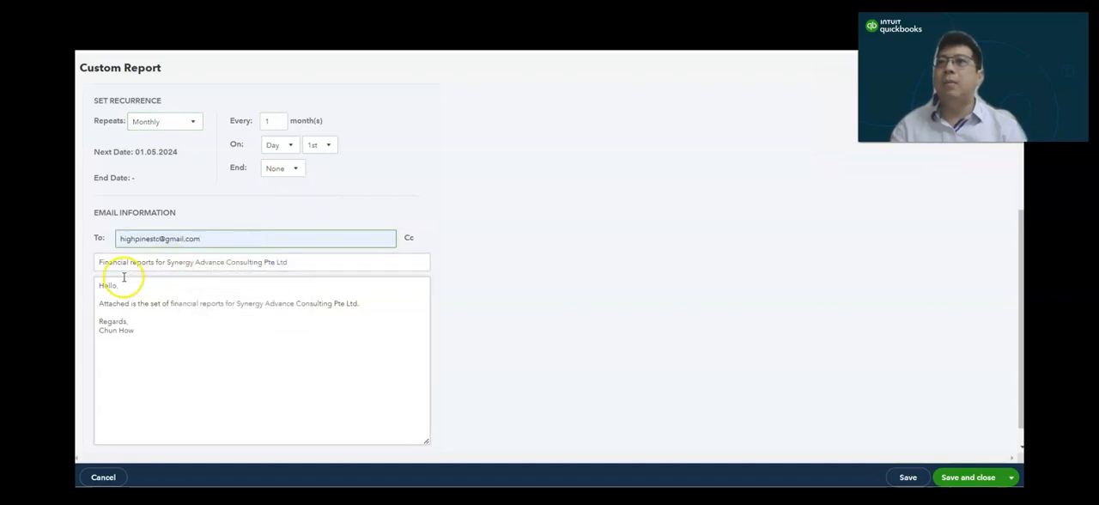
left_click(369, 303)
key("Return")
key("Return")
type("Thank you")
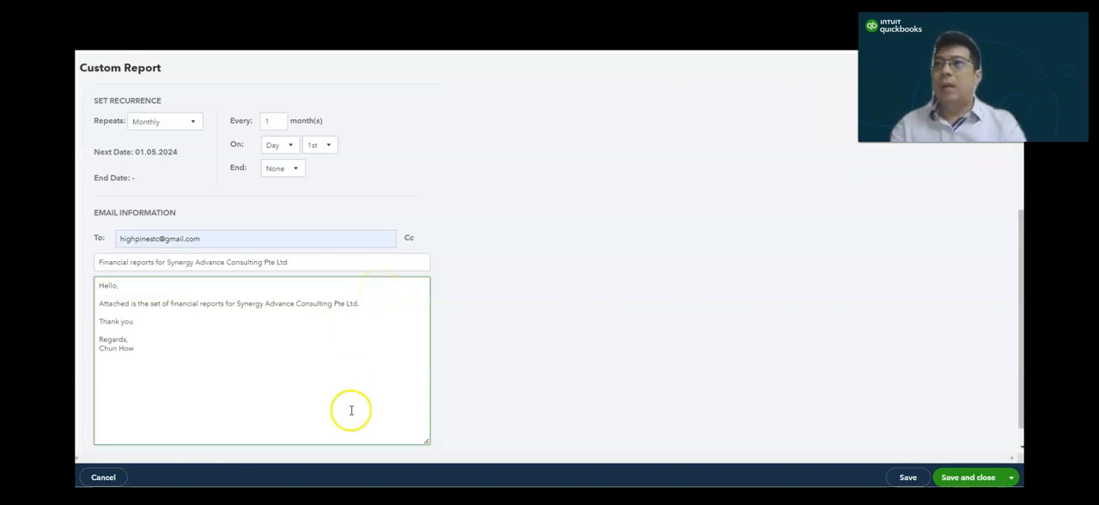
- Set the scheduled email to attach the report as an Excel file, and save and close the custom report
scroll(1018, 361, "down", 1)
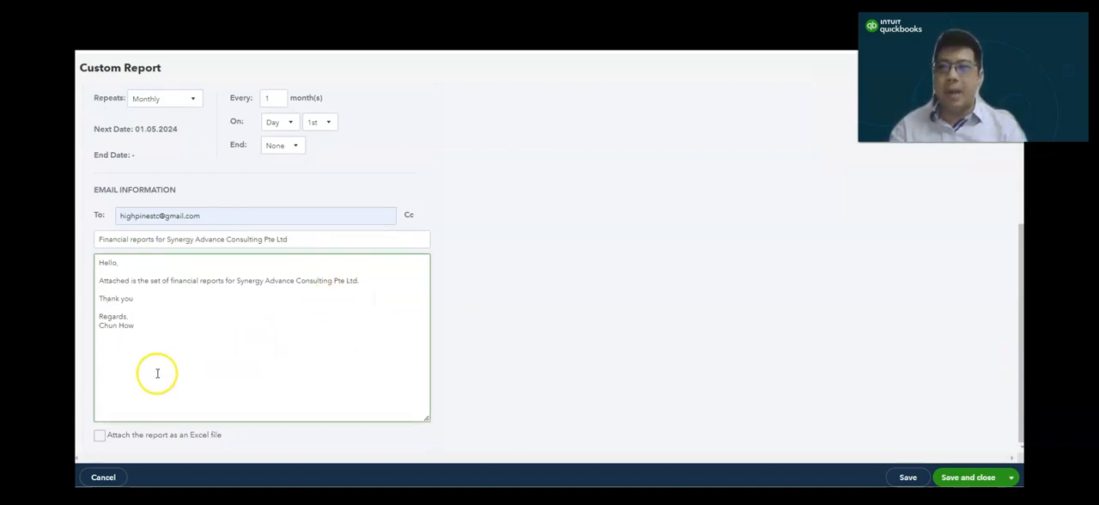
left_click(99, 436)
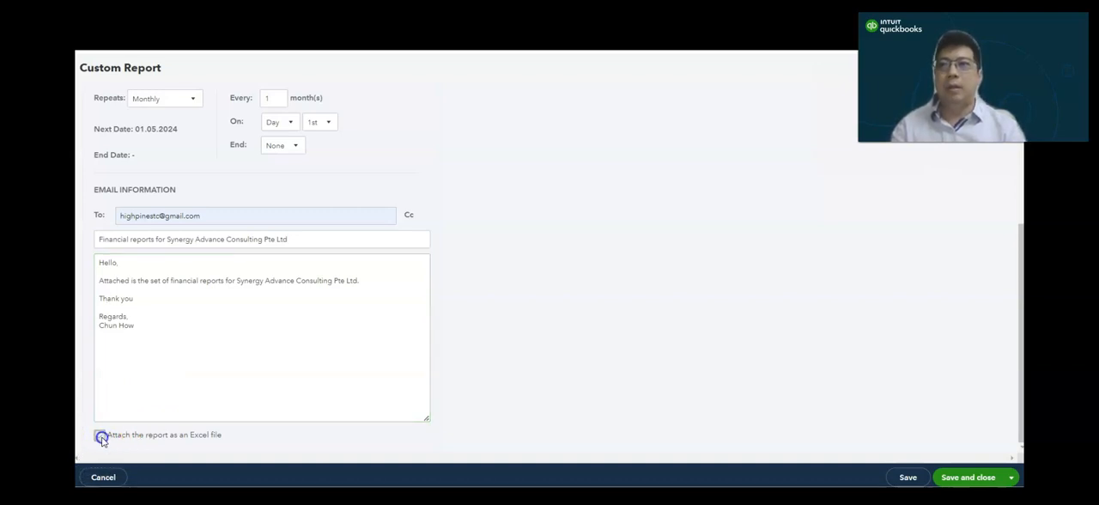
left_click(964, 478)
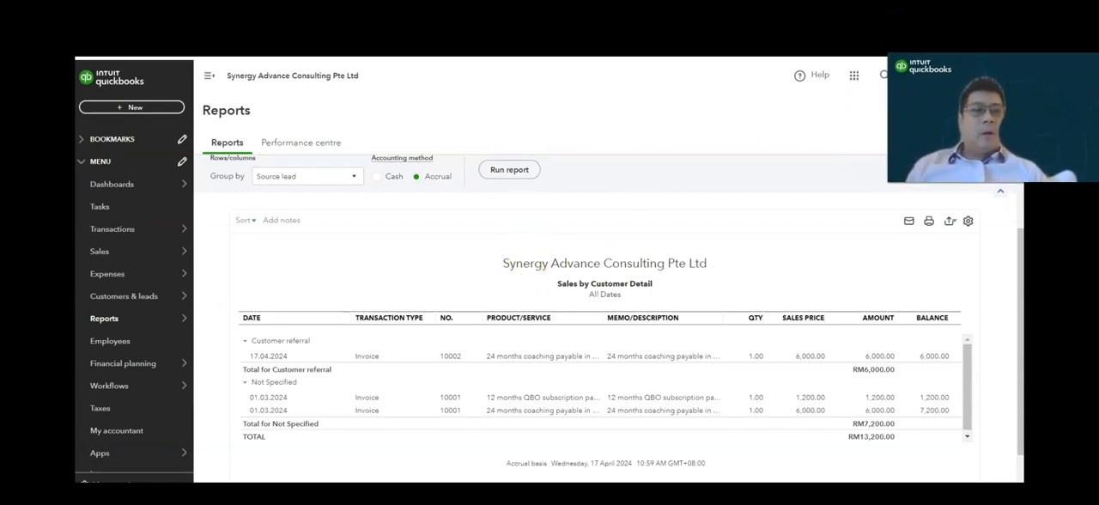
- Open the company backup tool and look over its Online Backup & Restore home page and the Backup, Restore and Copy guides
left_click(944, 76)
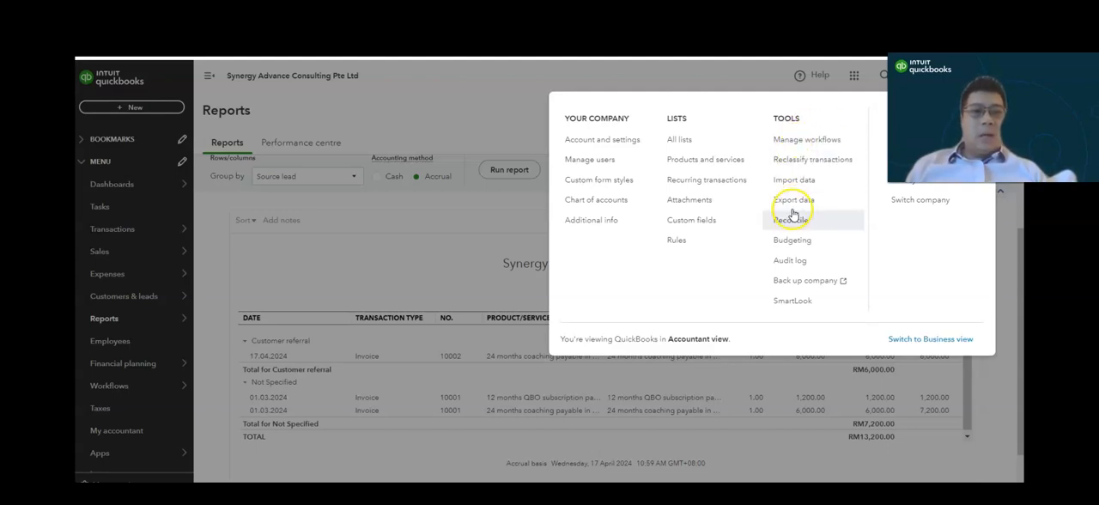
left_click(791, 283)
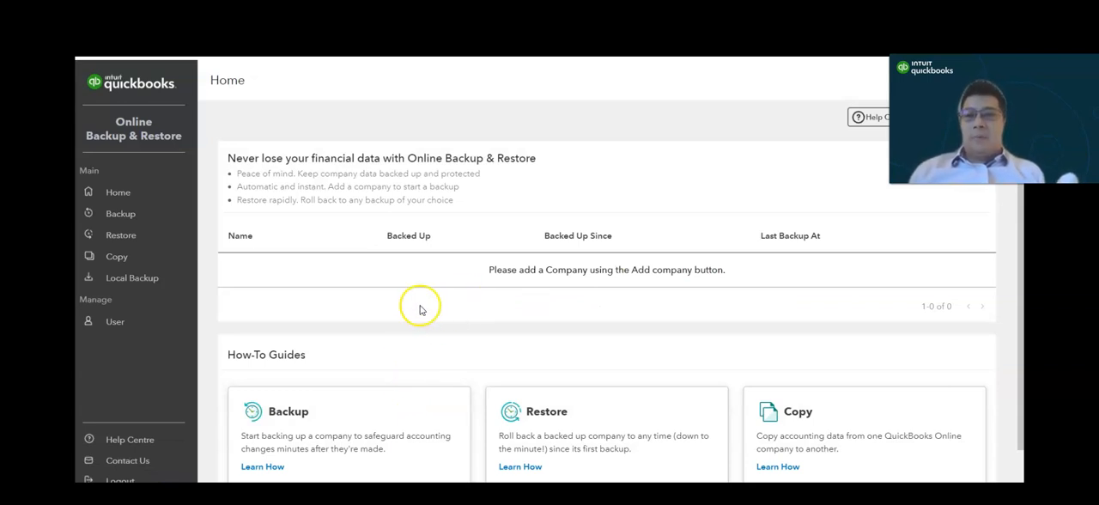
left_click(161, 144)
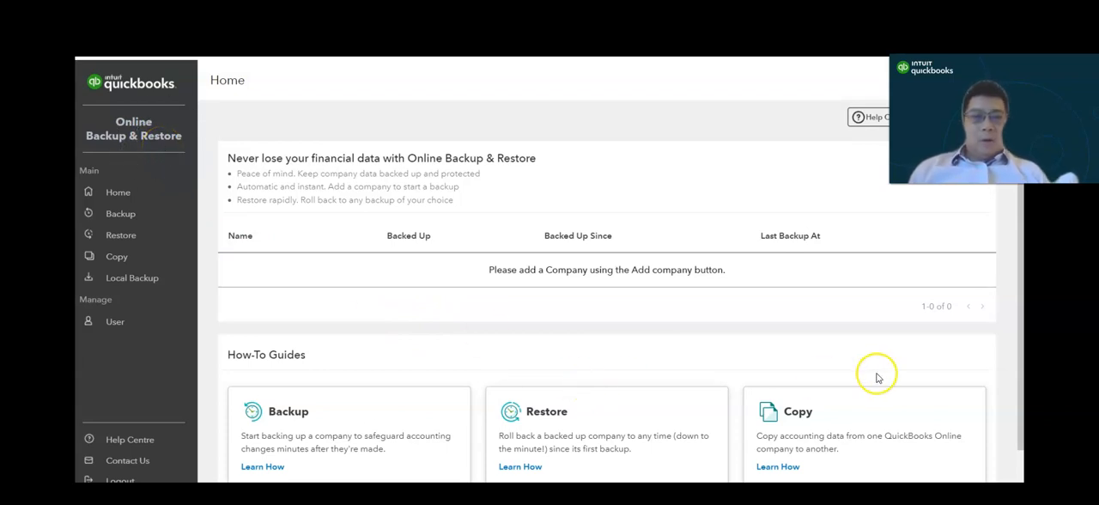
left_click_drag(1018, 261, 1019, 300)
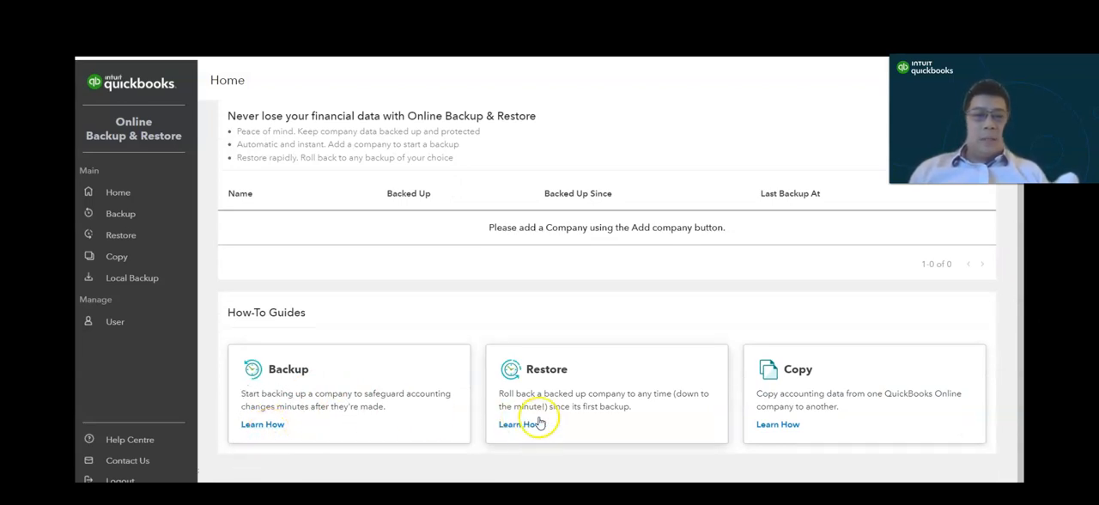
left_click(783, 426)
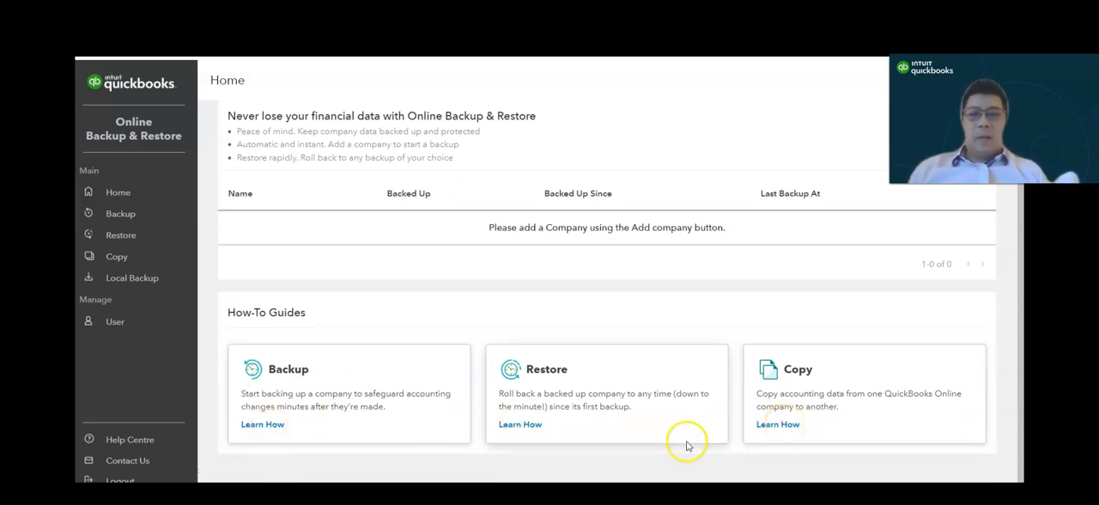
key("ctrl")
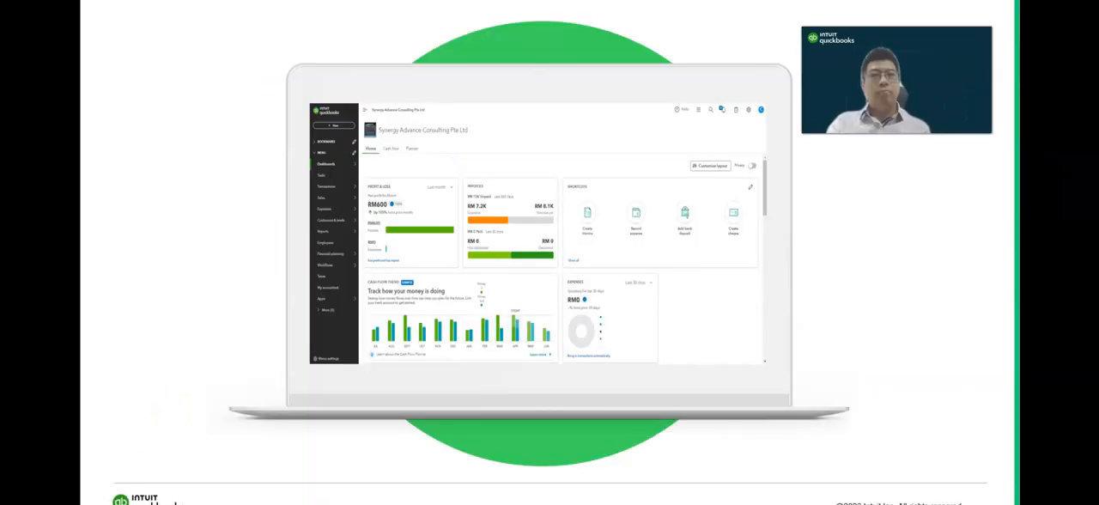
left_click(879, 311)
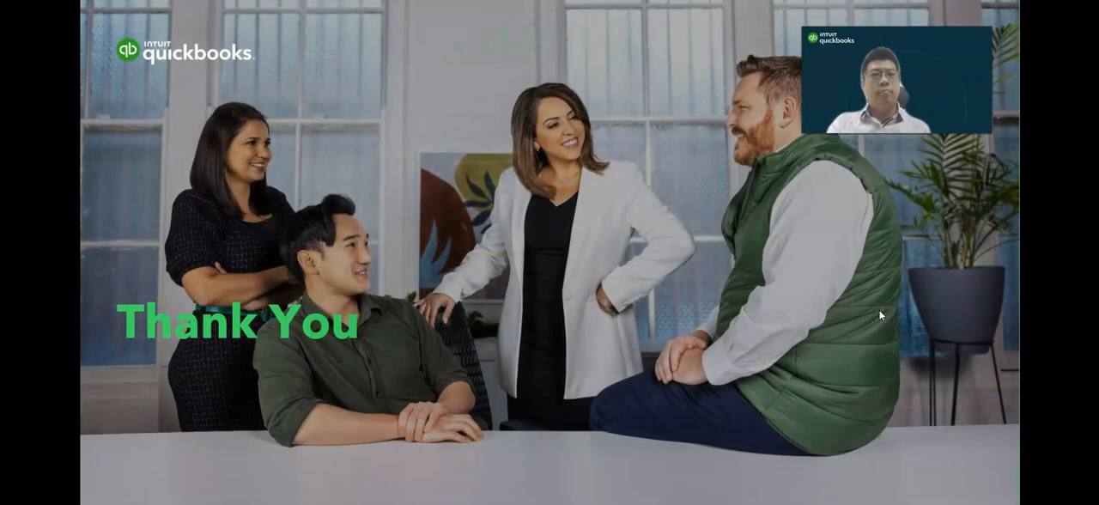